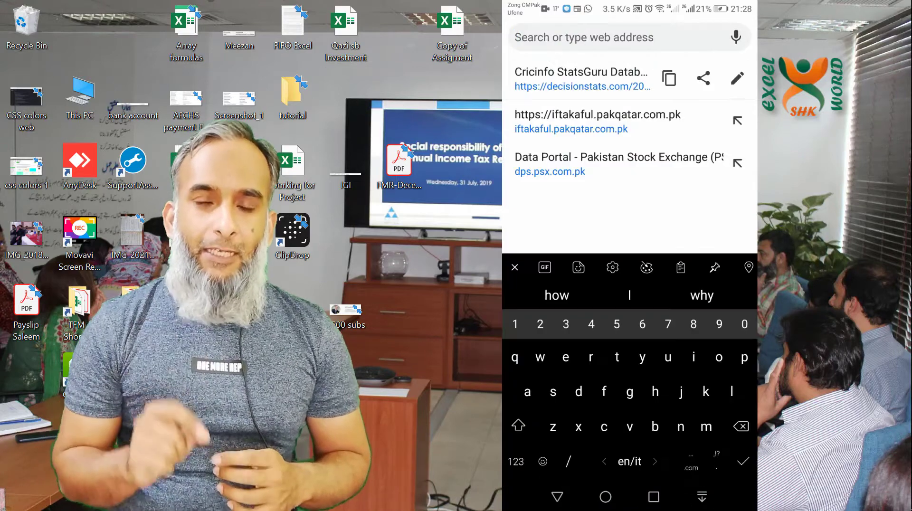
# Search 'css colo' and browse the W3Schools list of named CSS colours with their hex codes
pyautogui.write('css')
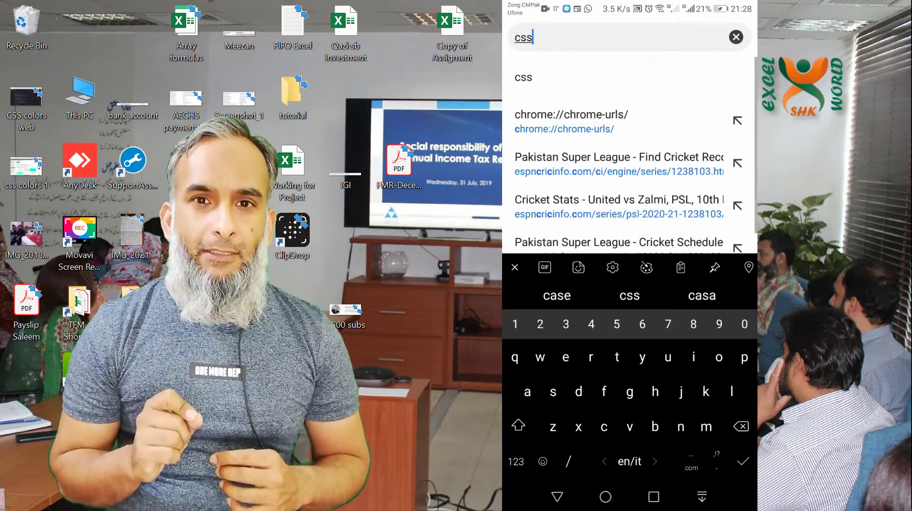
pyautogui.write(' colo')
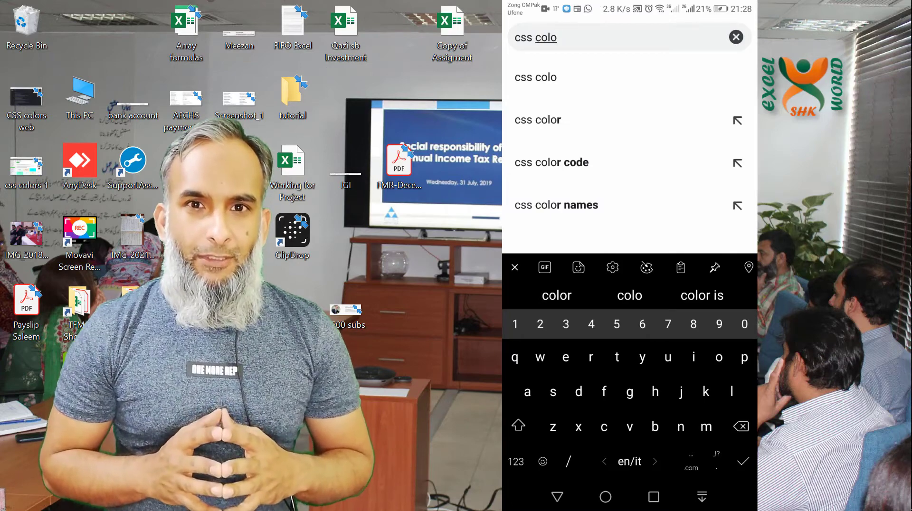
pyautogui.press('Escape')
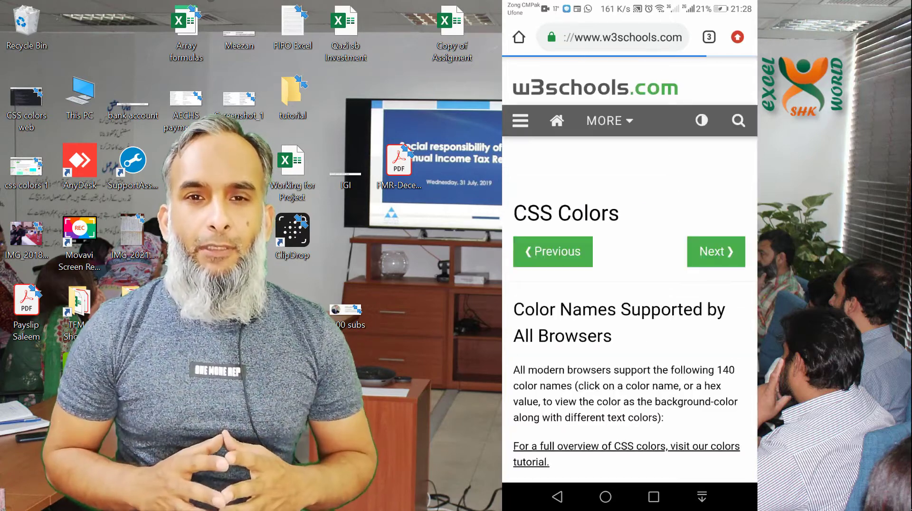
pyautogui.scroll(-7, 630, 261)
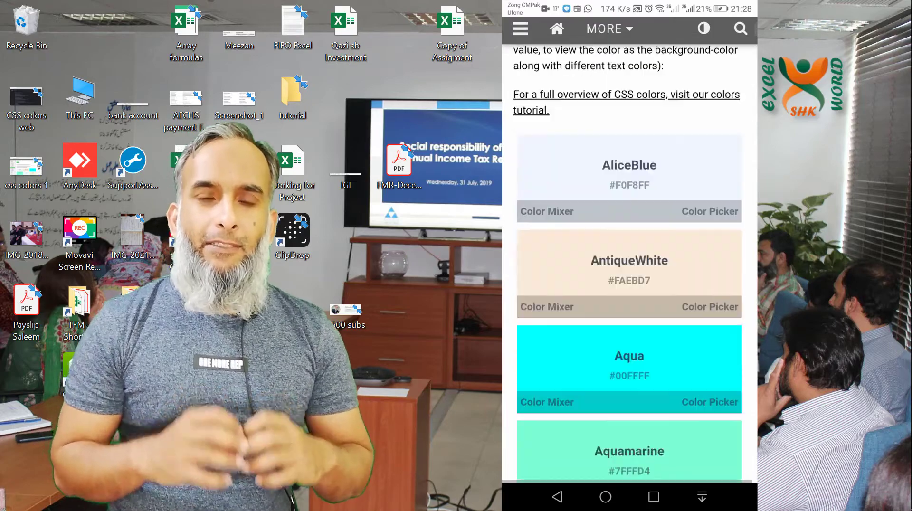
pyautogui.scroll(-10, 630, 261)
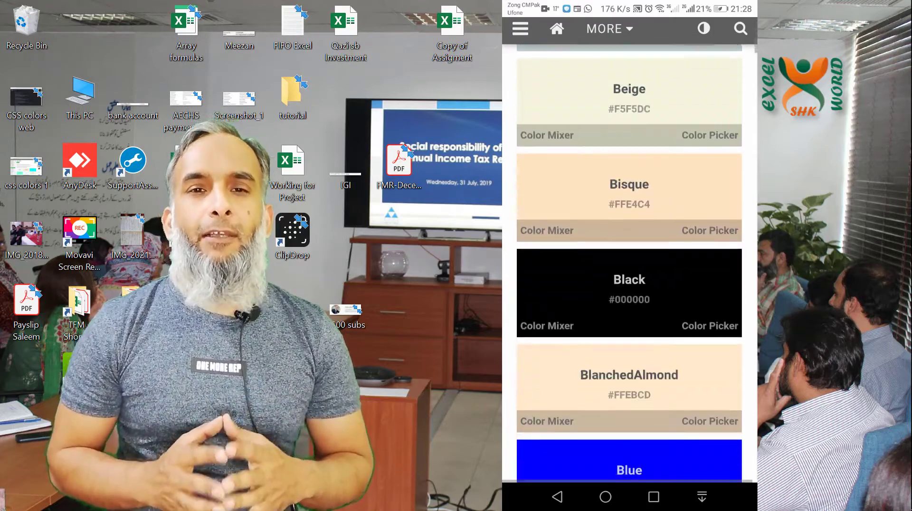
pyautogui.scroll(-8, 629, 261)
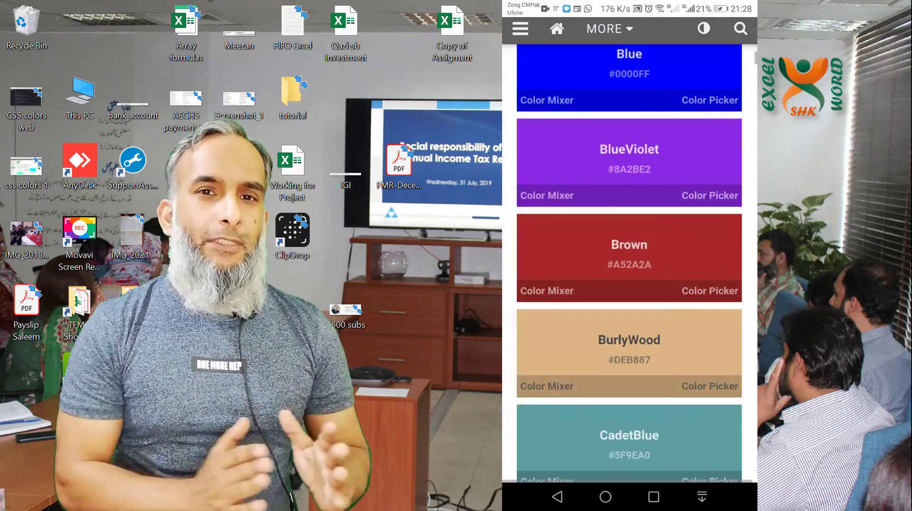
pyautogui.scroll(-15, 629, 261)
pyautogui.scroll(2, 629, 261)
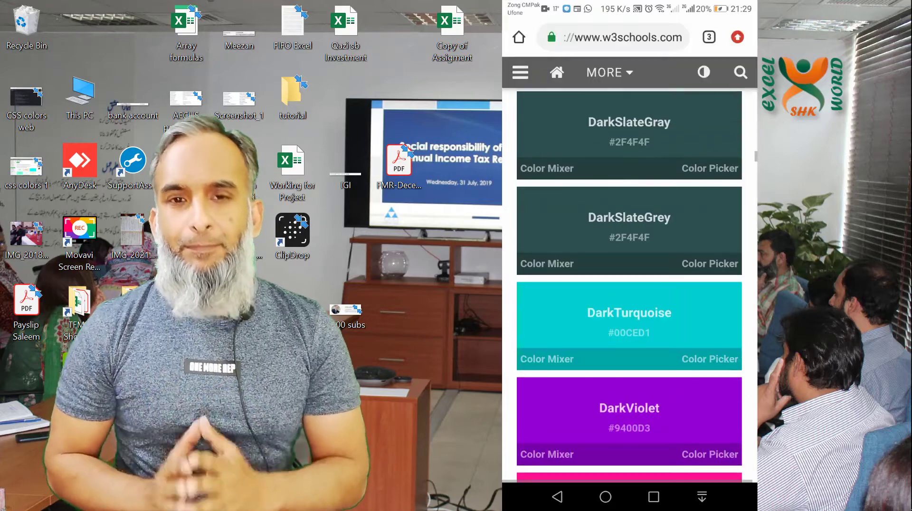
pyautogui.scroll(-10, 630, 261)
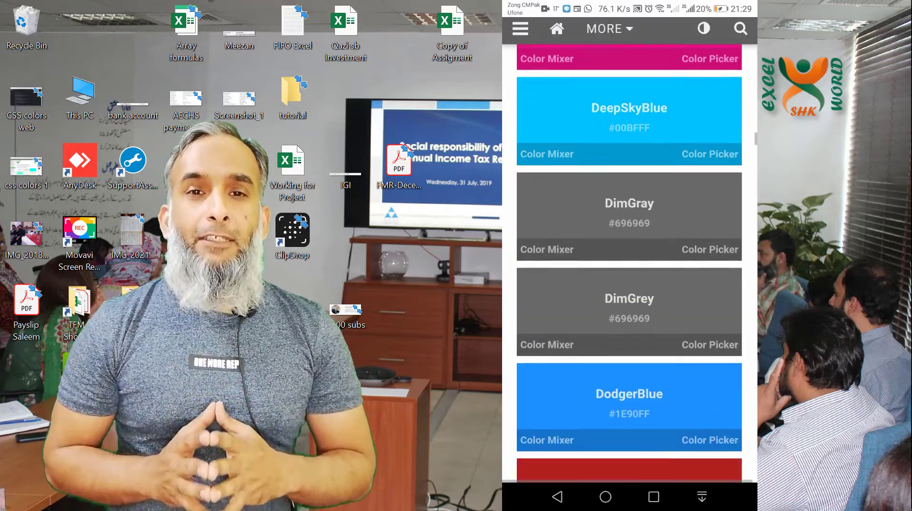
pyautogui.scroll(-5, 629, 262)
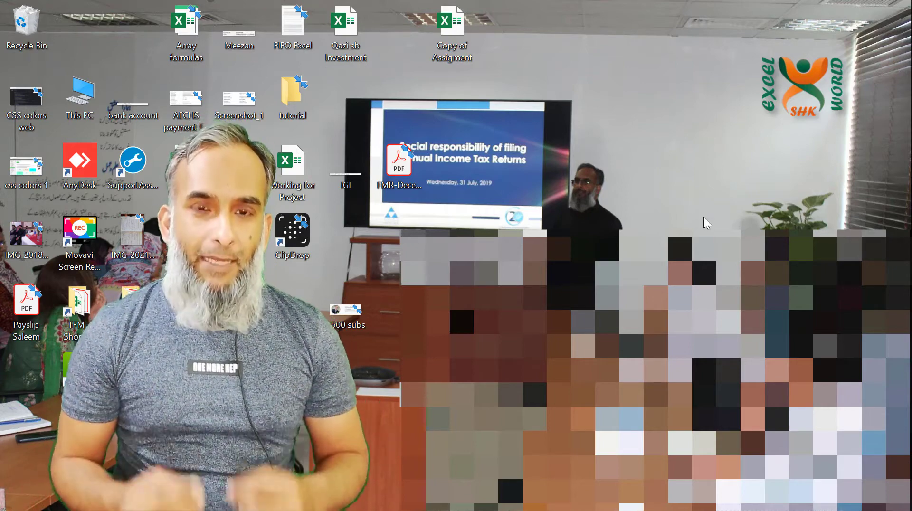
# Launch Power BI Desktop, dismiss the welcome screen and collapse the Visualizations pane
pyautogui.press('super')
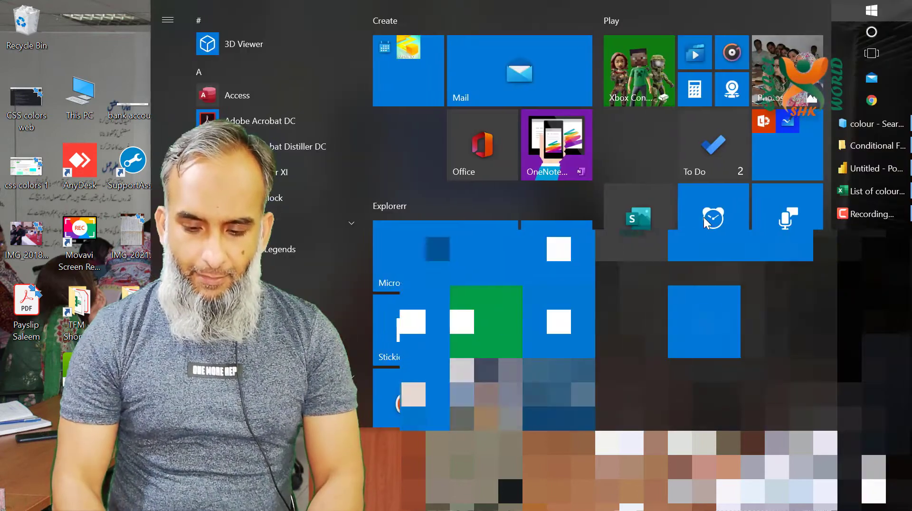
pyautogui.write('power')
pyautogui.press('Return')
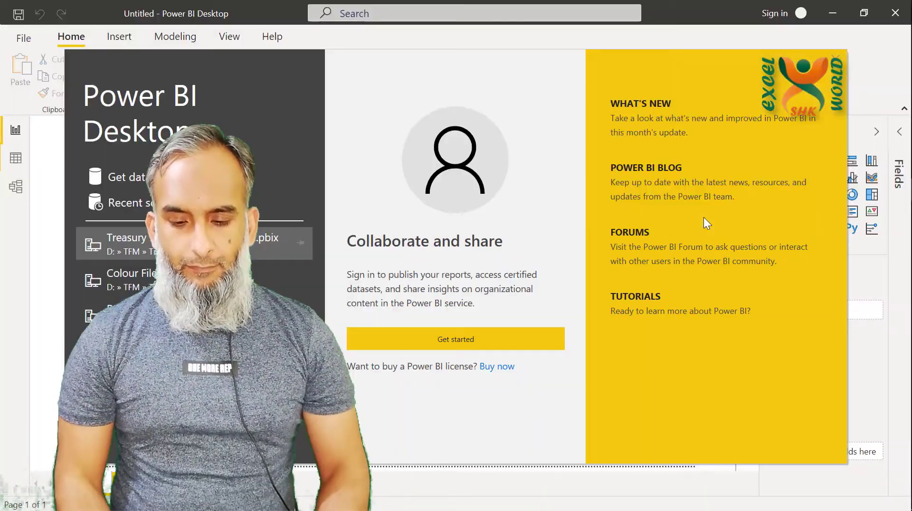
pyautogui.click(836, 57)
pyautogui.click(877, 132)
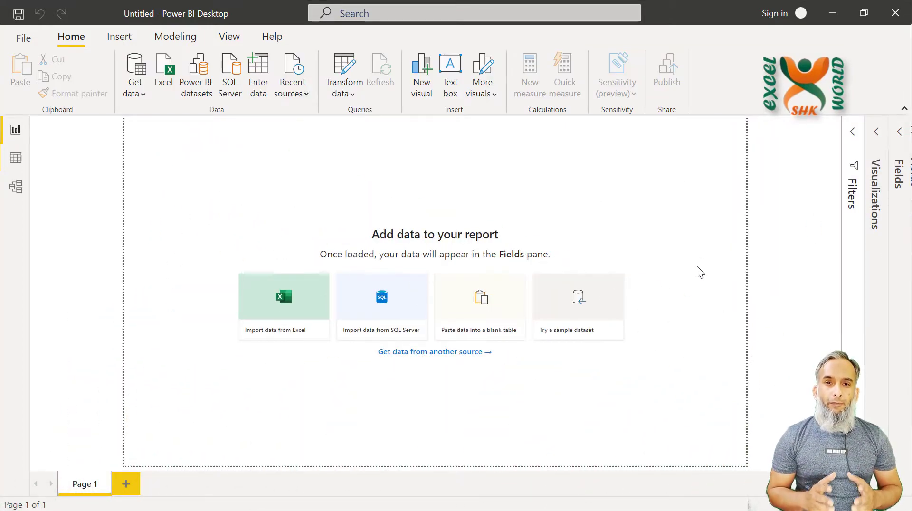
# Import the List of colours workbook from drive D via Excel import
pyautogui.click(308, 301)
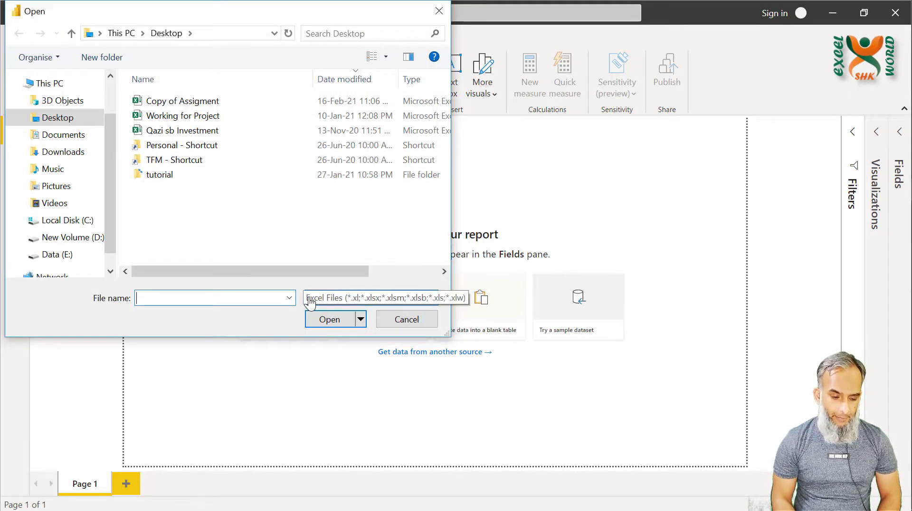
pyautogui.click(71, 238)
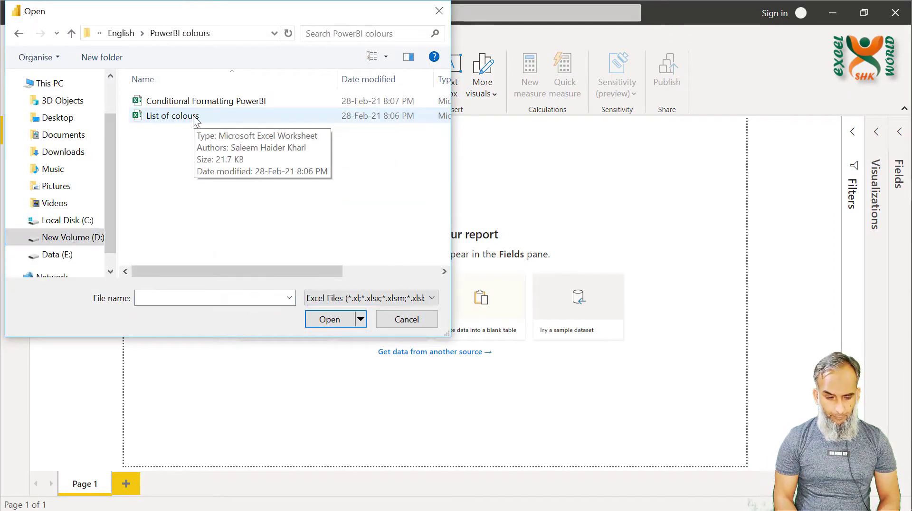
pyautogui.doubleClick(193, 117)
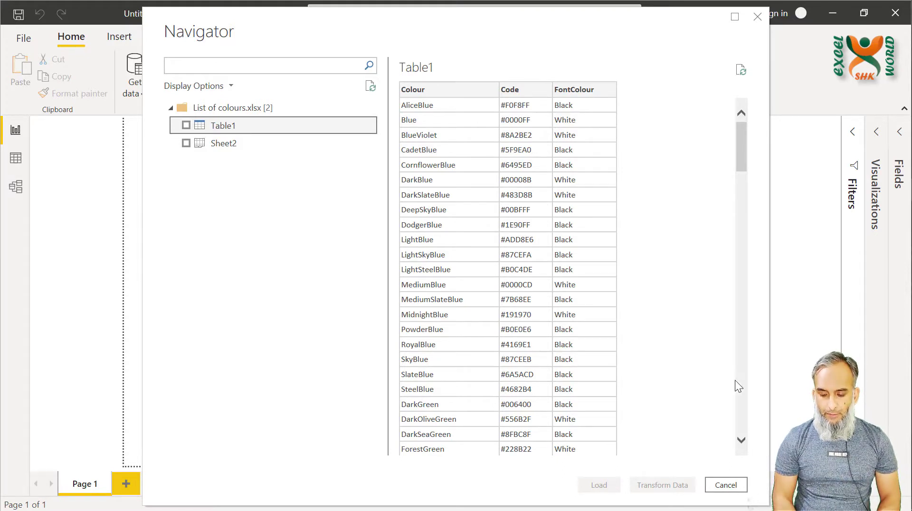
# Select Table1 in the Navigator and load it into the report
pyautogui.click(186, 126)
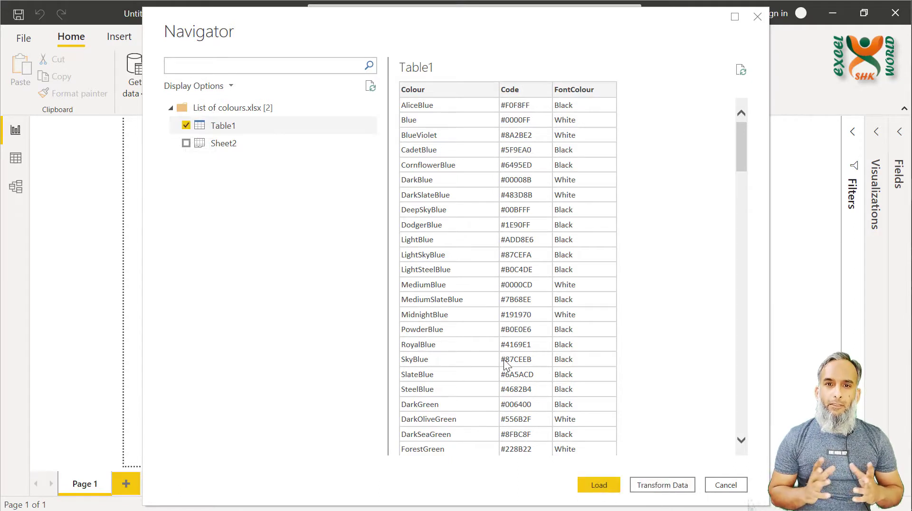
pyautogui.click(599, 485)
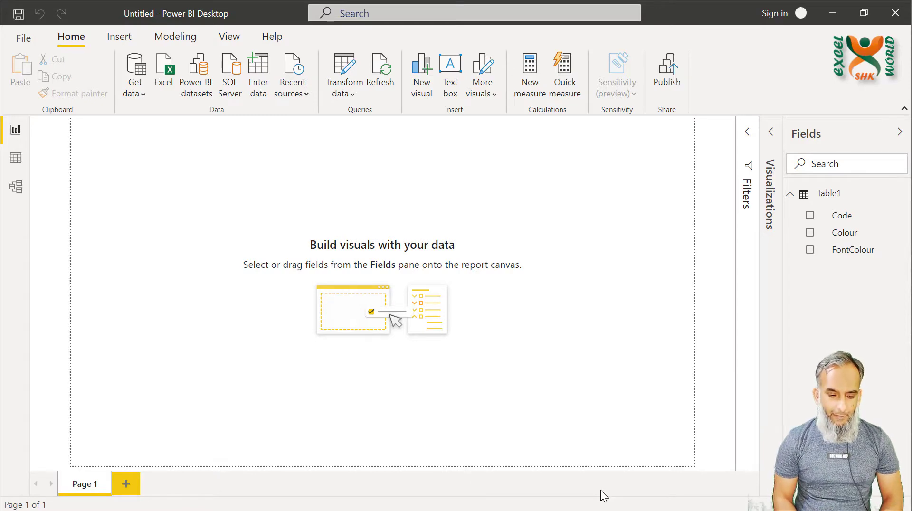
pyautogui.click(16, 158)
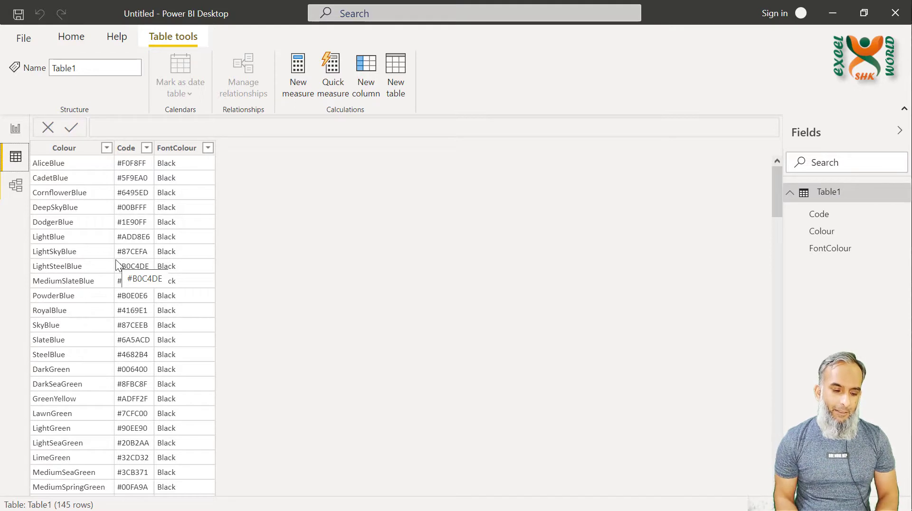
pyautogui.click(13, 130)
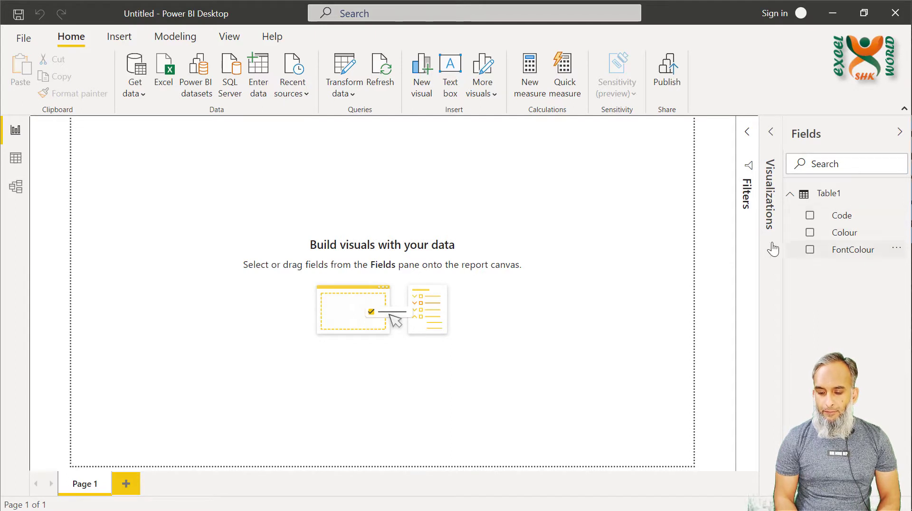
# Add a table of Colour names stretched to the page bottom and hide the Filters pane
pyautogui.click(810, 233)
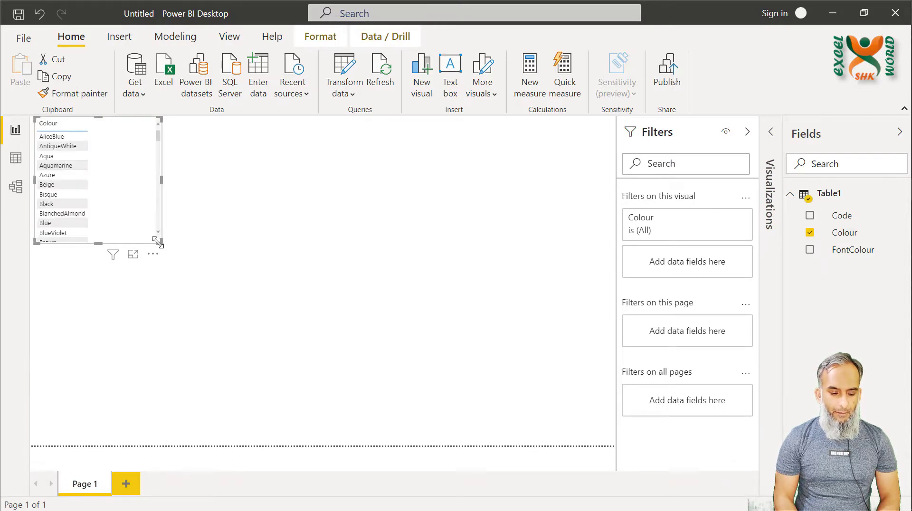
pyautogui.moveTo(161, 243); pyautogui.dragTo(188, 448)
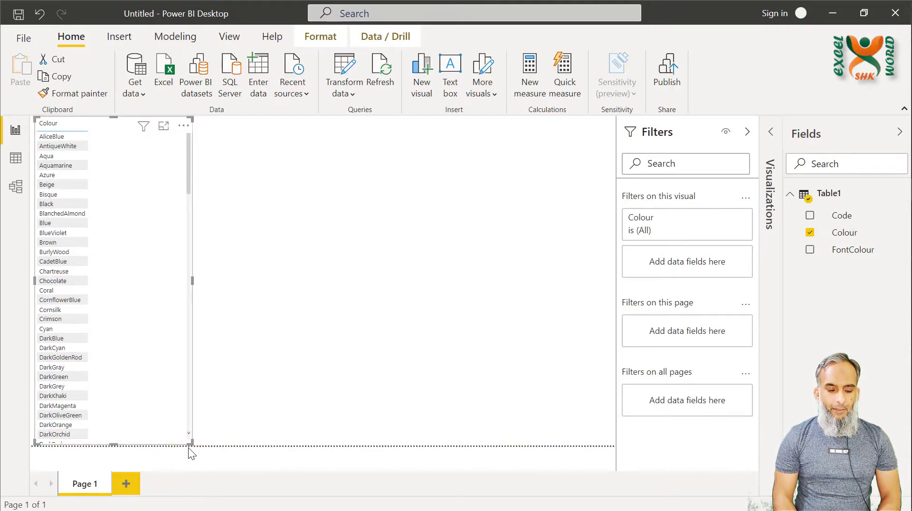
pyautogui.click(747, 135)
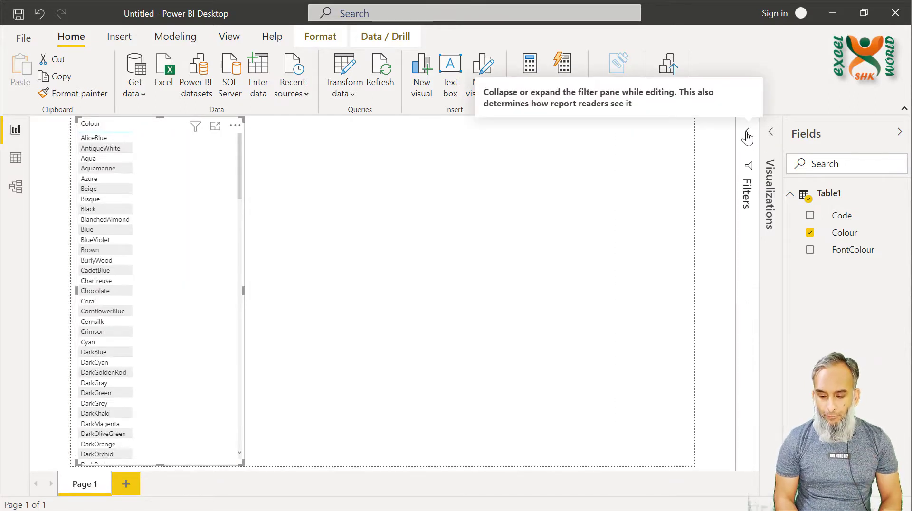
# Open the table's Format settings and expand the Values card
pyautogui.click(771, 135)
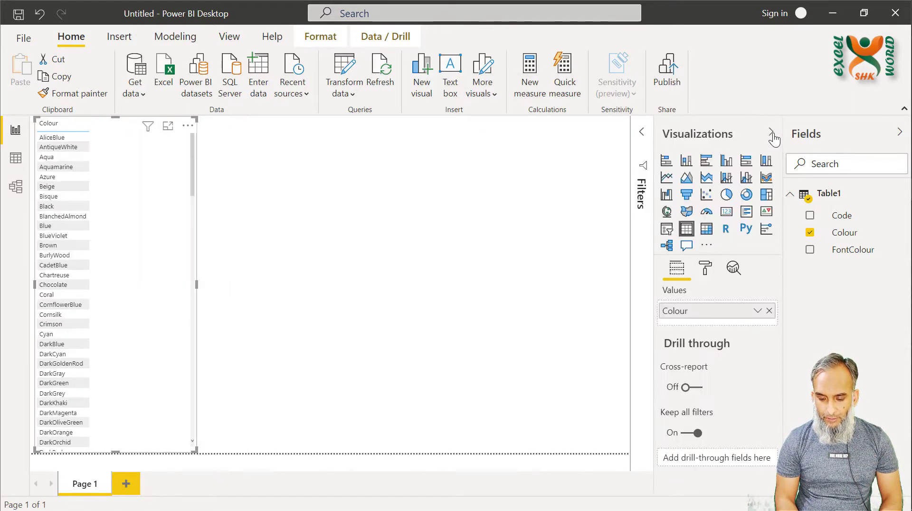
pyautogui.click(708, 271)
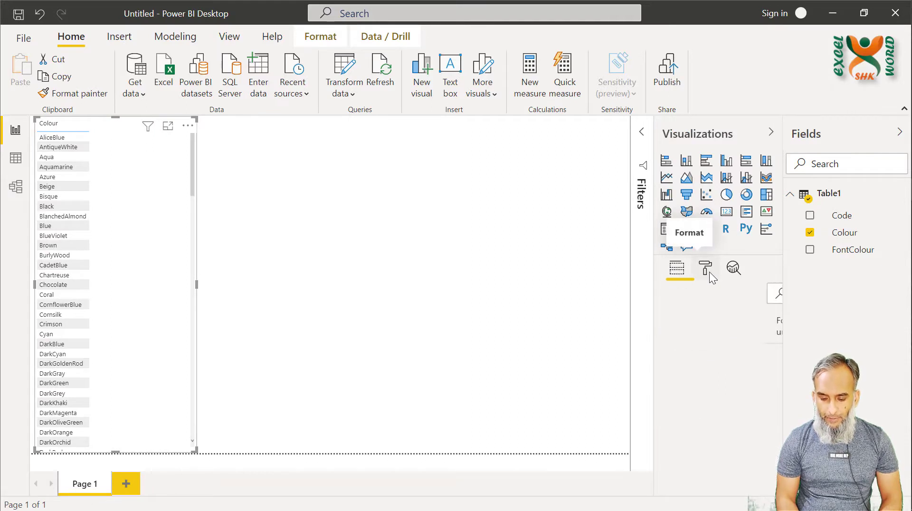
pyautogui.scroll(-3, 682, 404)
pyautogui.scroll(-1, 683, 408)
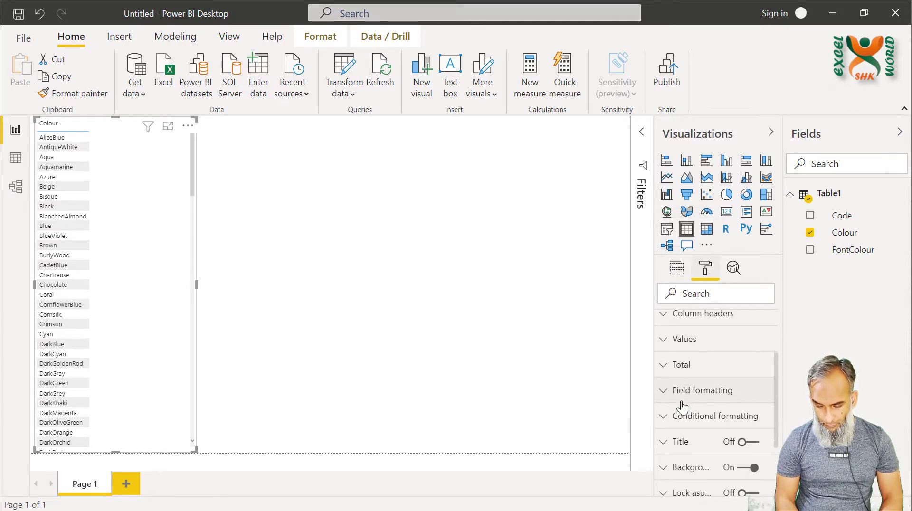
pyautogui.click(664, 339)
pyautogui.scroll(-2, 713, 400)
pyautogui.scroll(-5, 712, 400)
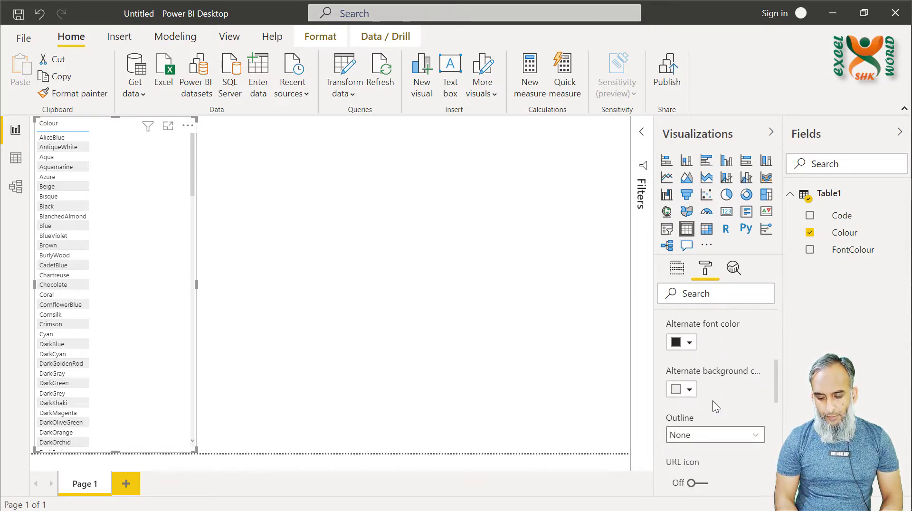
pyautogui.scroll(-4, 713, 400)
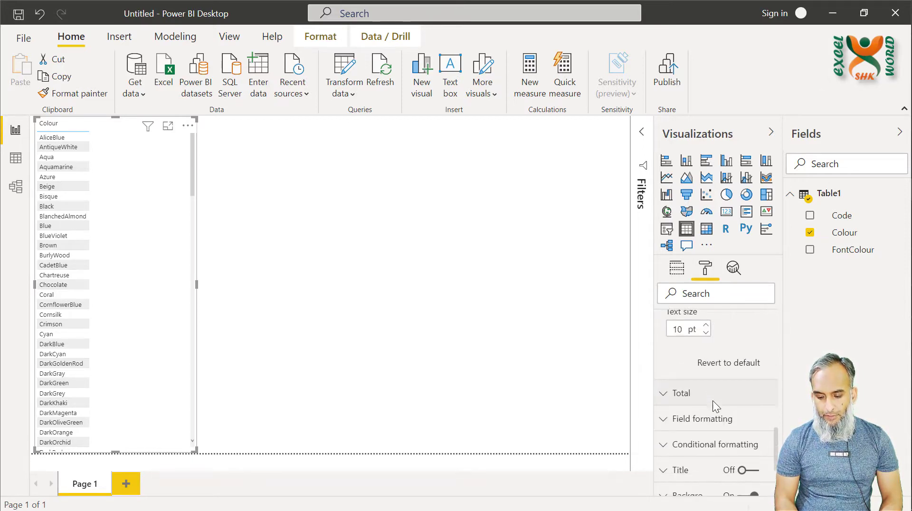
pyautogui.scroll(3, 713, 401)
pyautogui.scroll(-1, 712, 401)
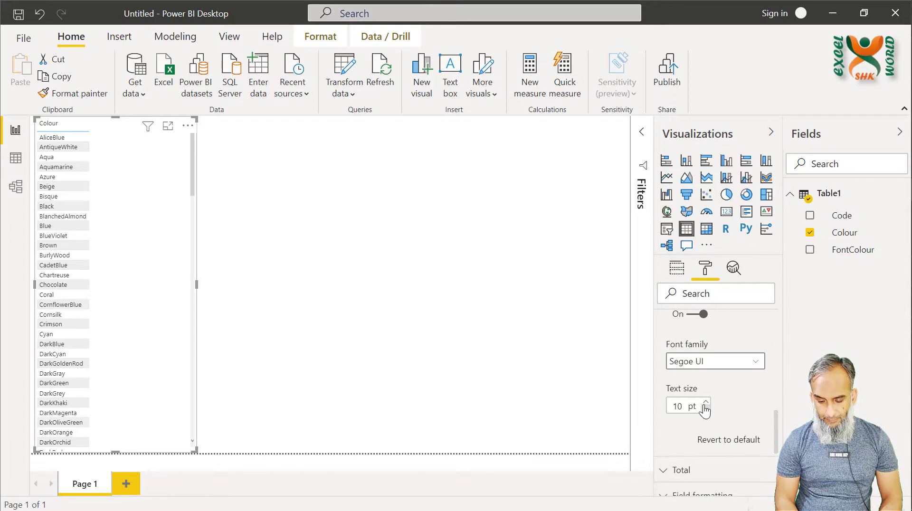
# Increase the table's Values font size to 17 pt Segoe UI
pyautogui.click(706, 402)
pyautogui.click(707, 401)
pyautogui.click(706, 402)
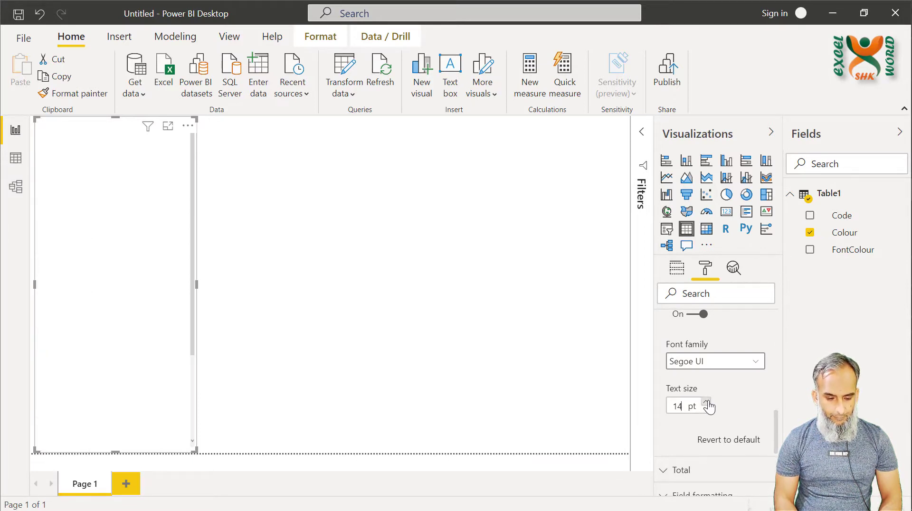
pyautogui.click(707, 402)
pyautogui.click(706, 402)
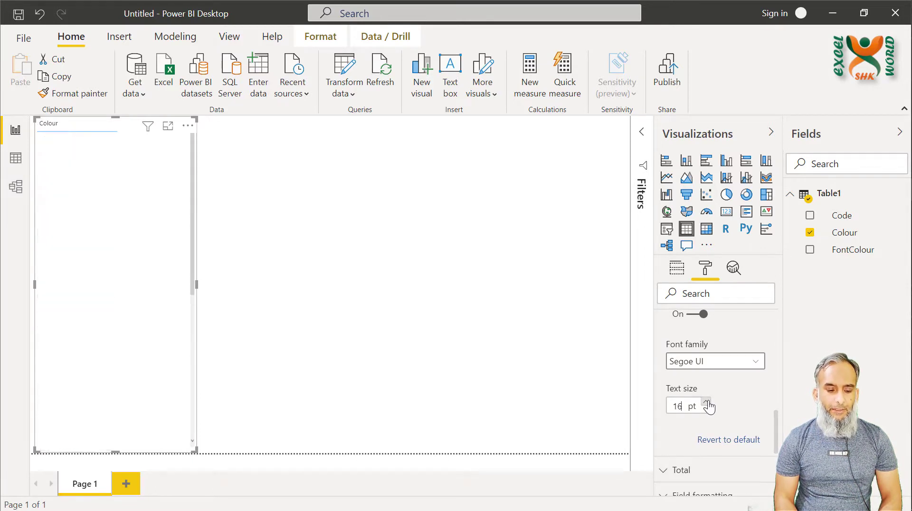
pyautogui.click(706, 401)
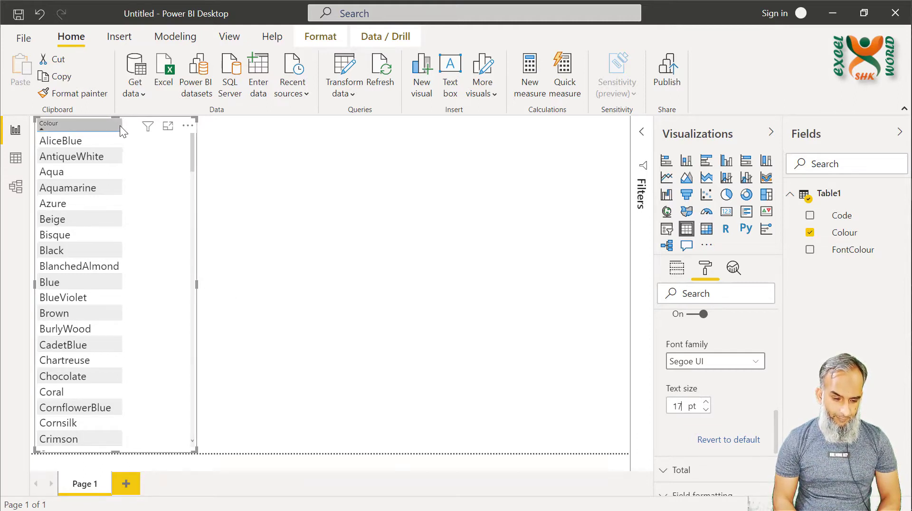
# Widen the Colour column to fit the larger colour names
pyautogui.moveTo(122, 126); pyautogui.dragTo(156, 128)
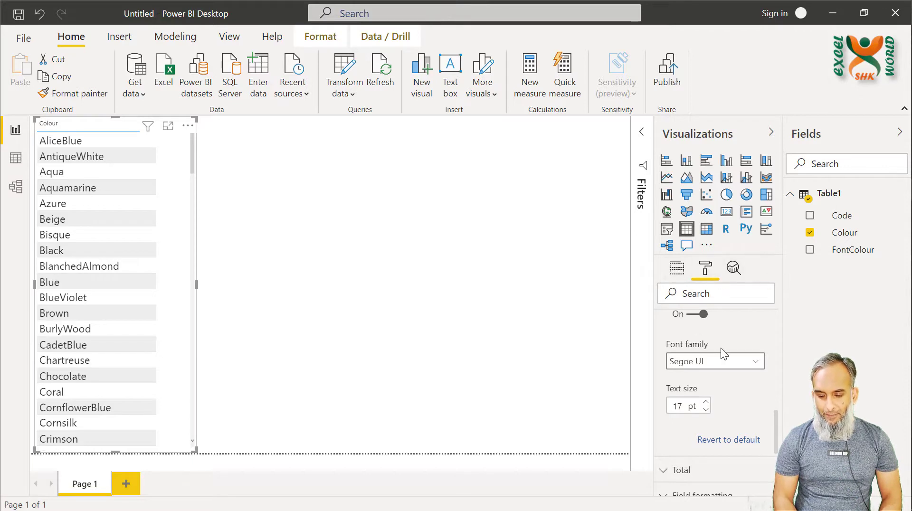
pyautogui.scroll(2, 720, 347)
pyautogui.scroll(10, 721, 348)
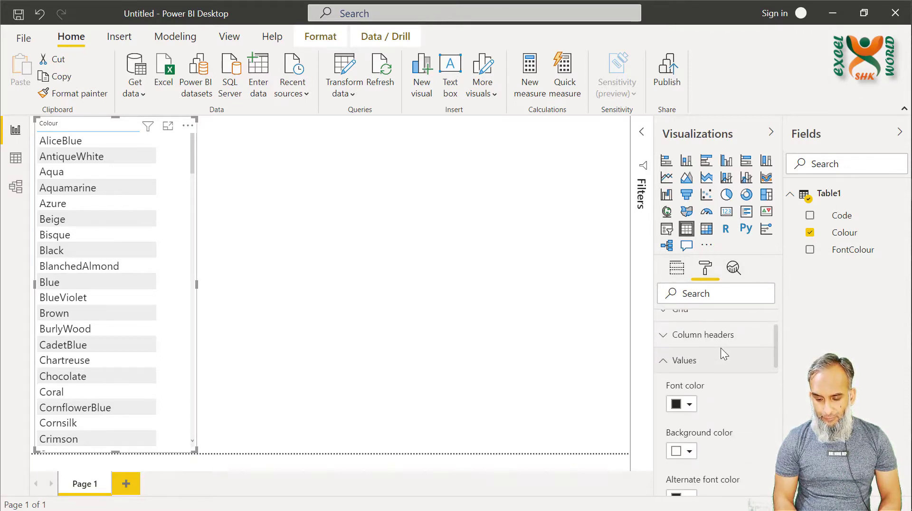
# Turn on conditional Background color formatting for the Colour column
pyautogui.click(670, 398)
pyautogui.scroll(-4, 726, 418)
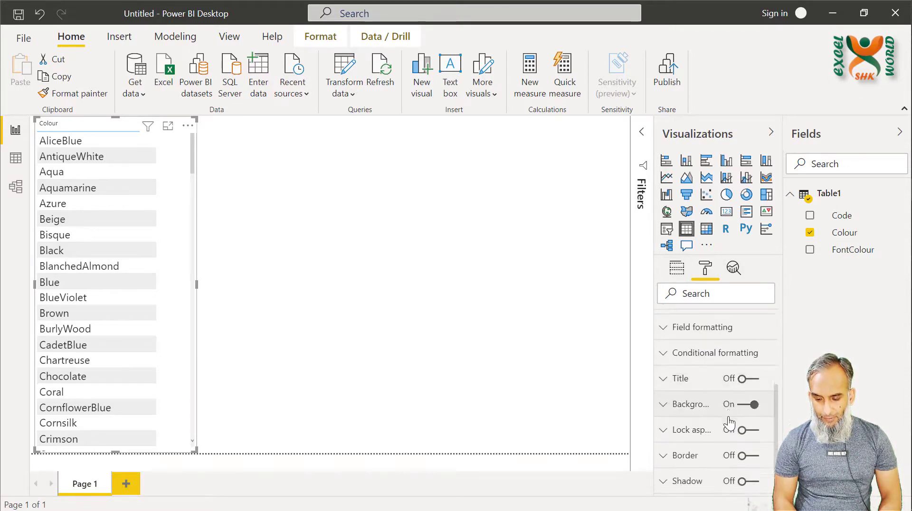
pyautogui.click(680, 351)
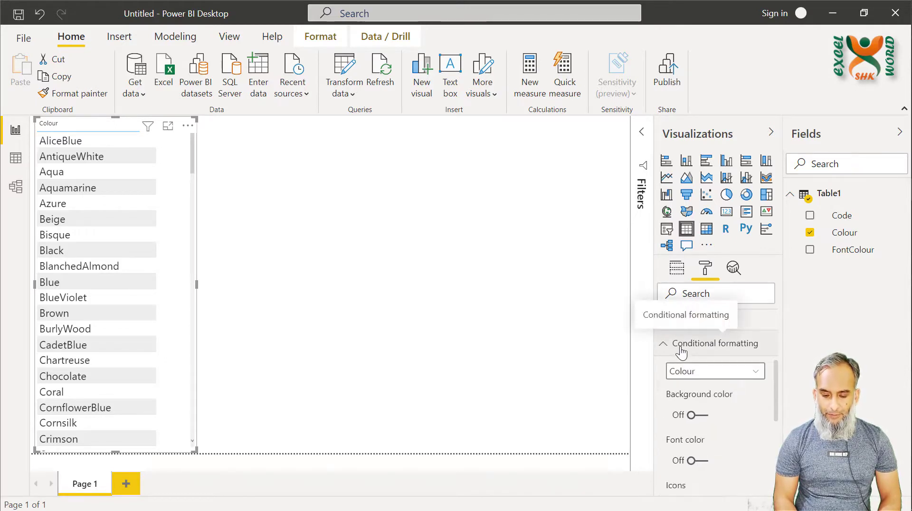
pyautogui.click(733, 375)
pyautogui.click(732, 387)
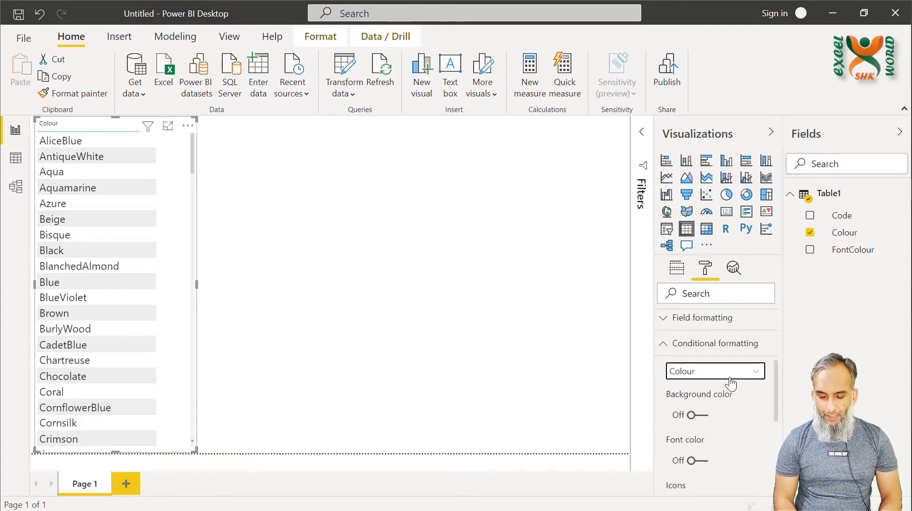
pyautogui.click(703, 420)
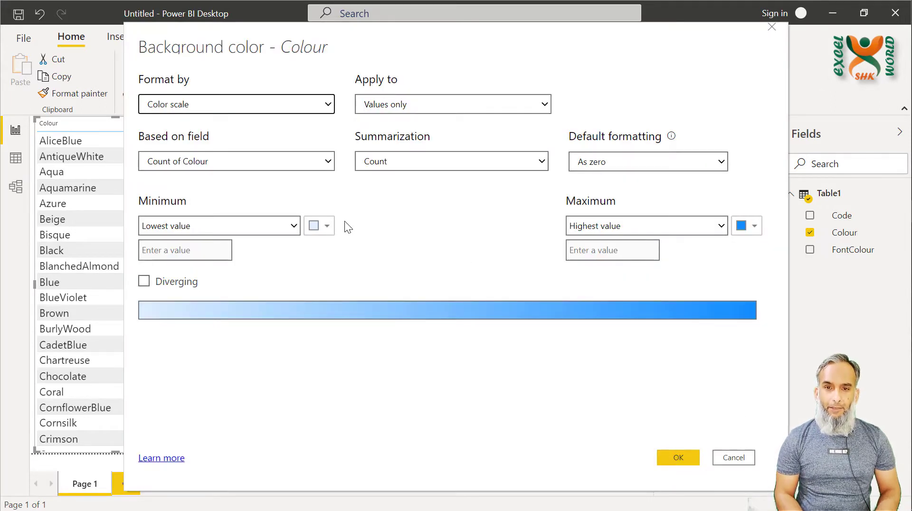
# Format the background by Field value based on First Colour and confirm with OK
pyautogui.click(258, 102)
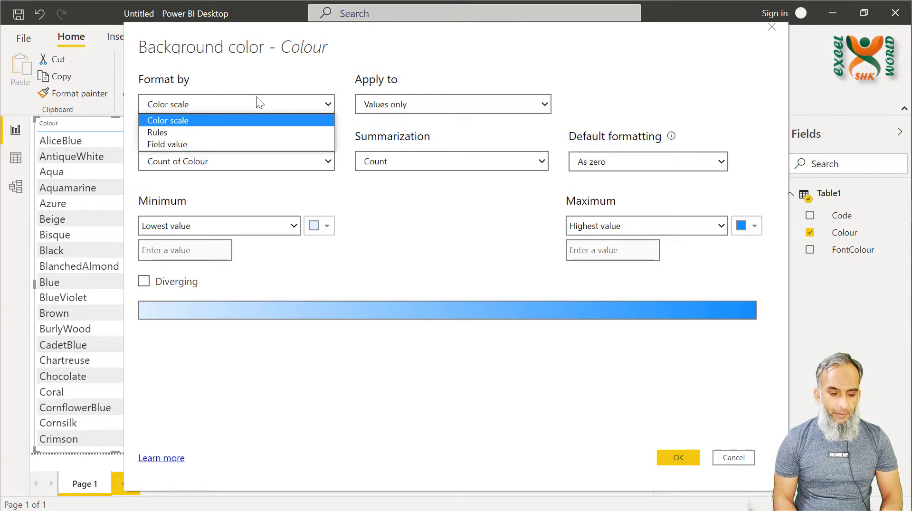
pyautogui.click(185, 146)
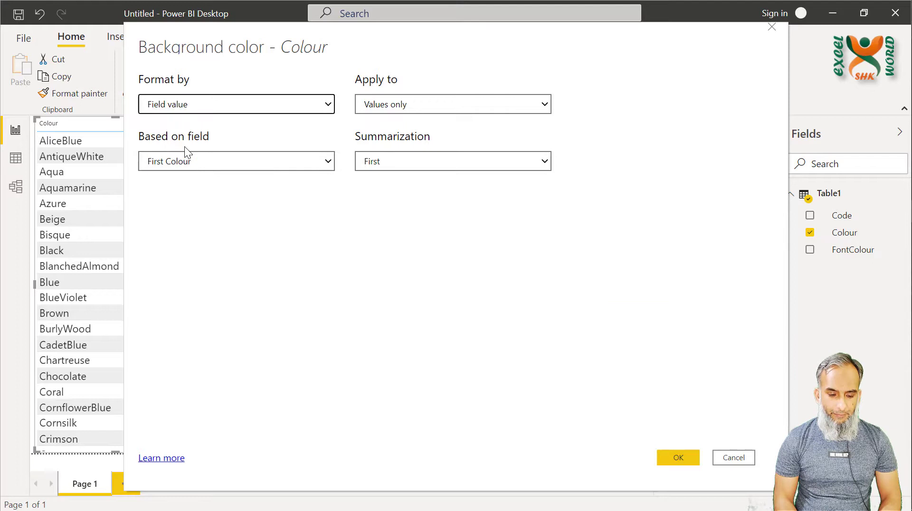
pyautogui.click(257, 167)
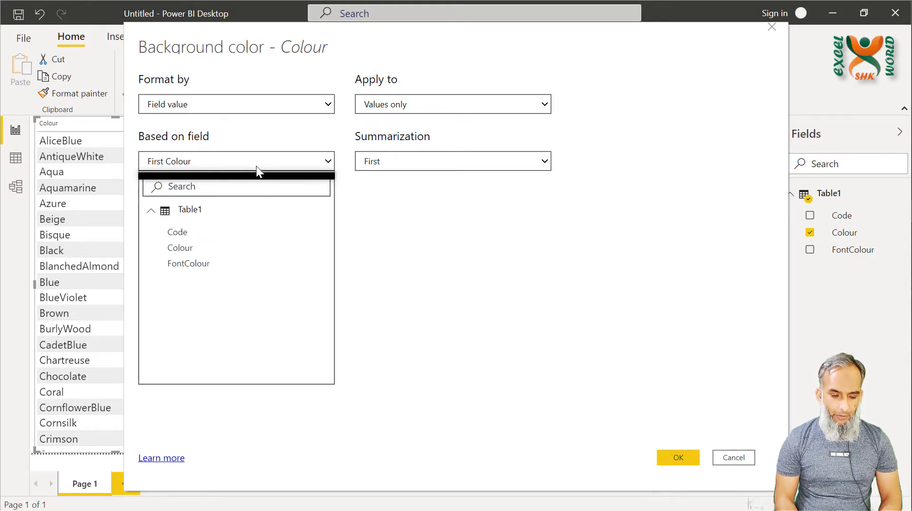
pyautogui.click(176, 251)
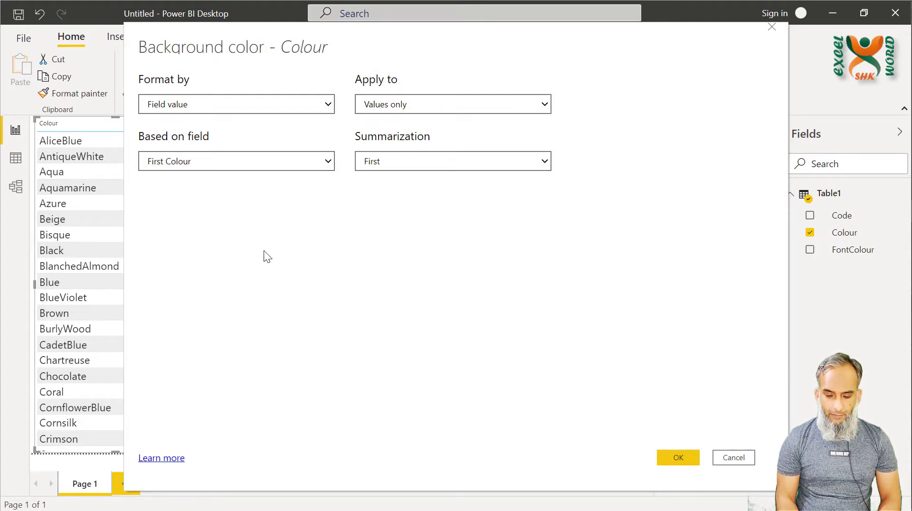
pyautogui.click(674, 459)
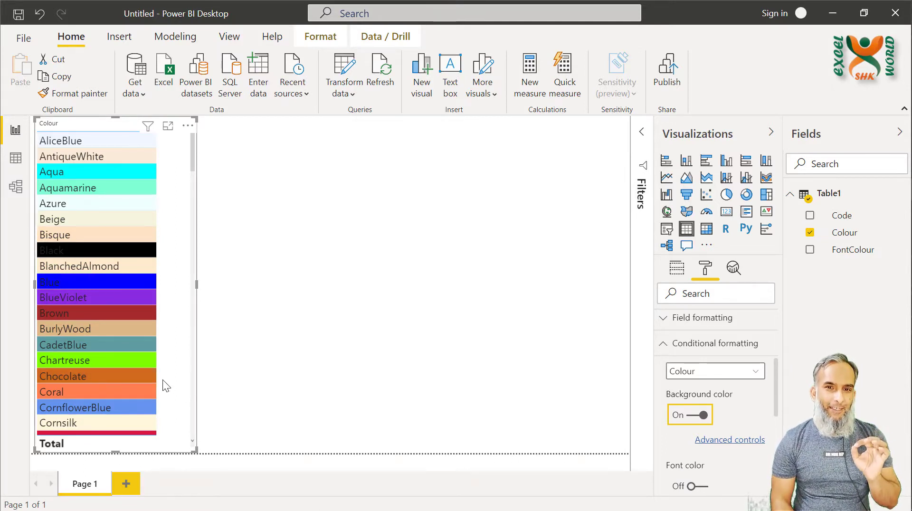
pyautogui.scroll(-5, 163, 380)
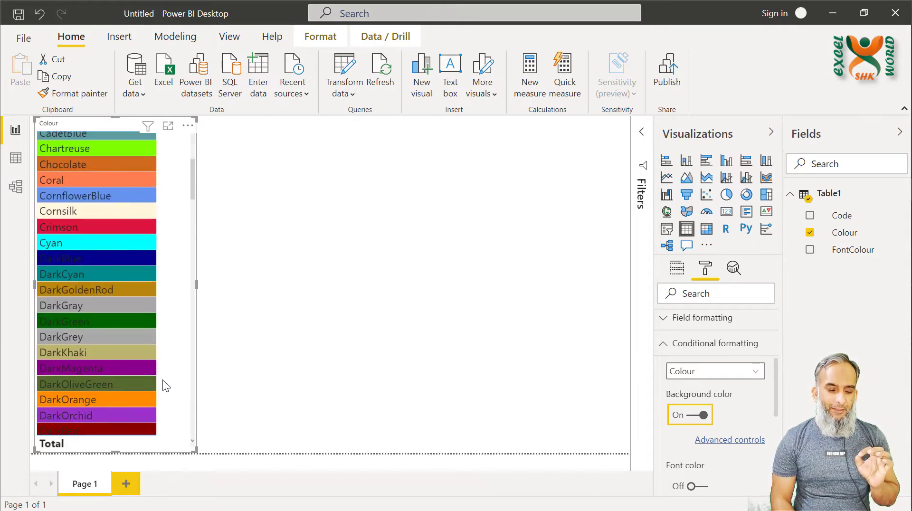
pyautogui.scroll(-1, 162, 385)
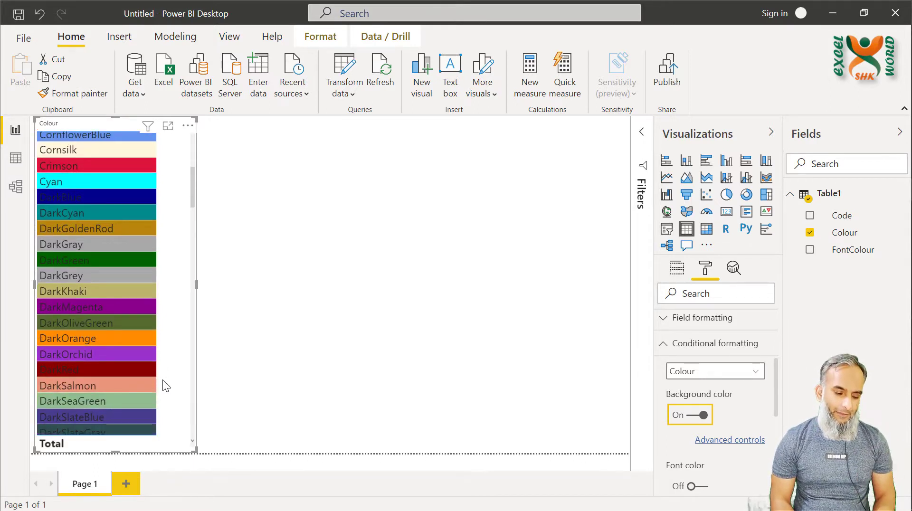
pyautogui.scroll(-14, 162, 380)
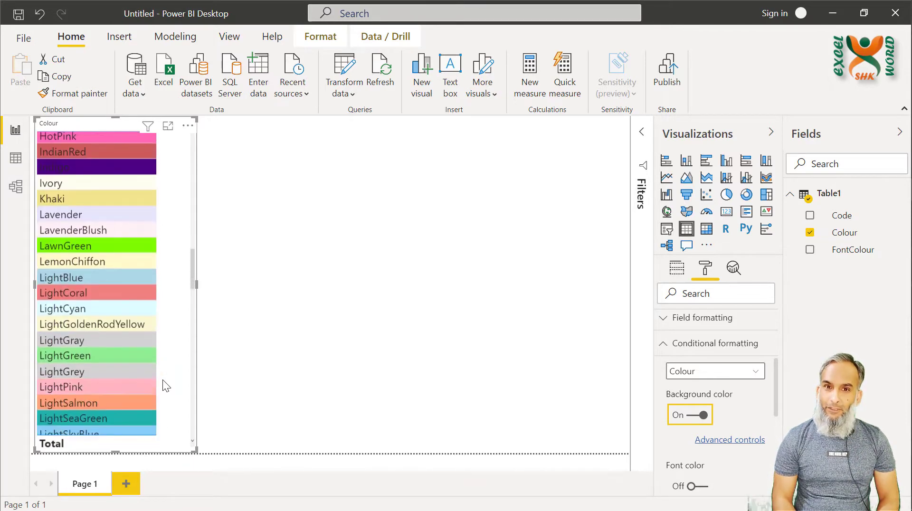
pyautogui.scroll(-16, 163, 380)
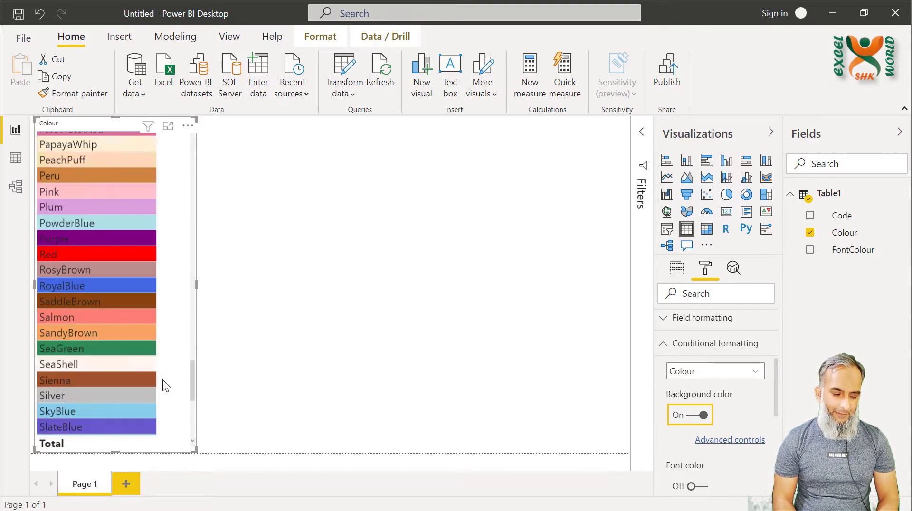
pyautogui.scroll(-4, 162, 380)
pyautogui.scroll(20, 163, 380)
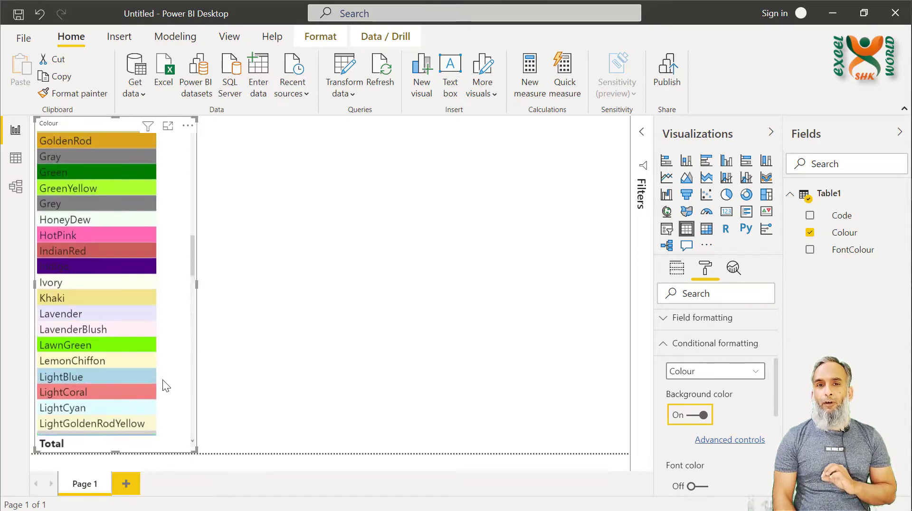
pyautogui.scroll(5, 163, 380)
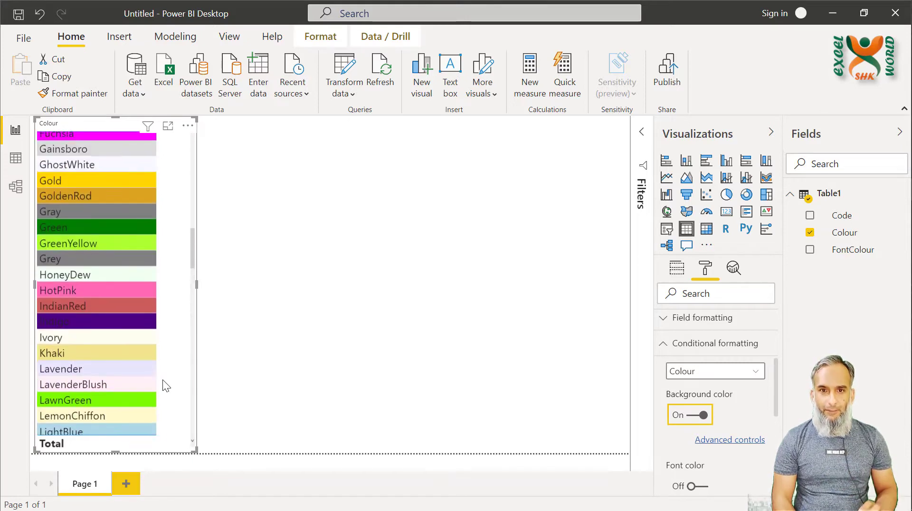
pyautogui.click(314, 170)
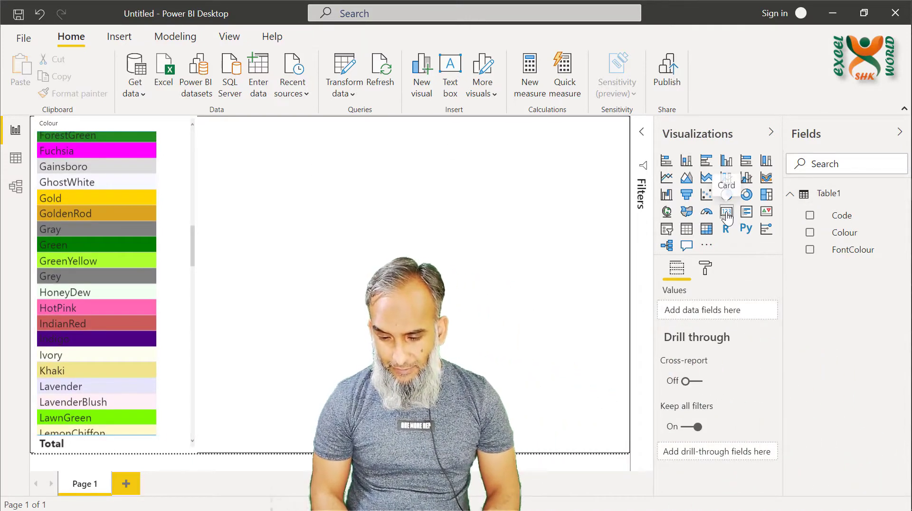
# Add a card showing Count of Colour (145), resized to a small box at top-left
pyautogui.click(727, 213)
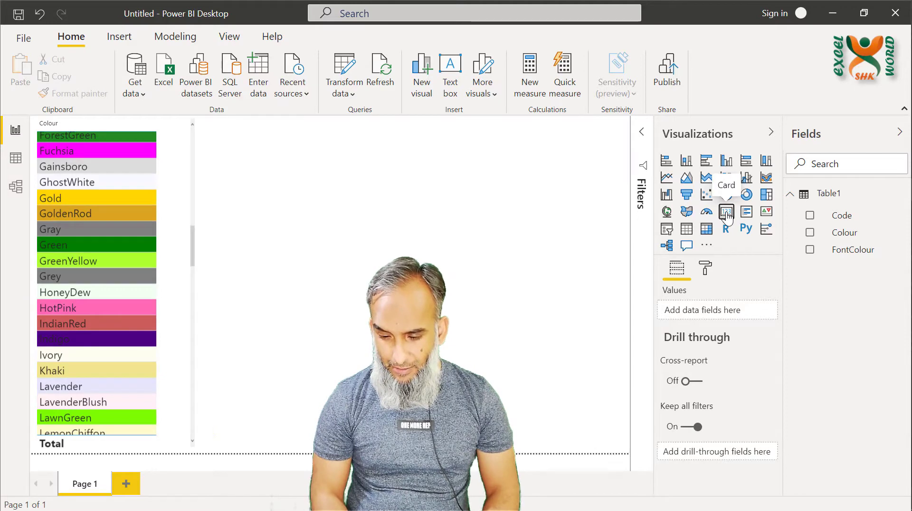
pyautogui.click(810, 233)
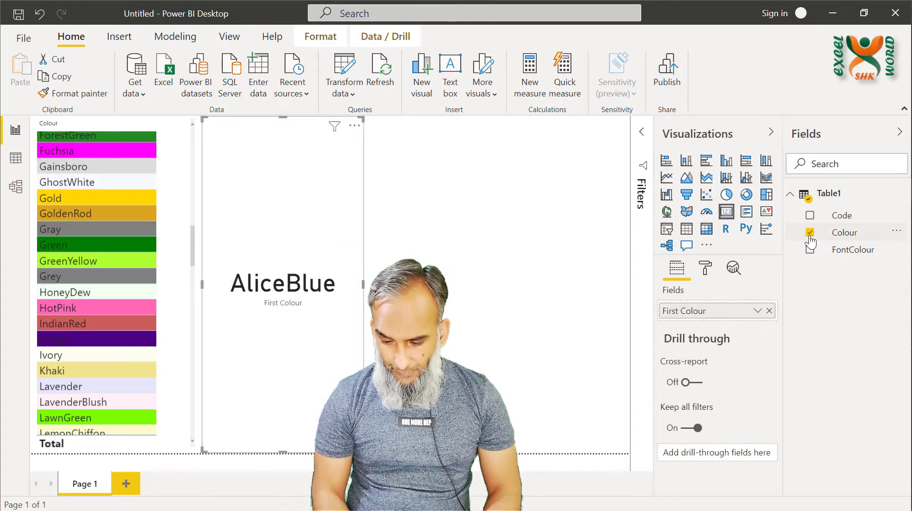
pyautogui.click(757, 311)
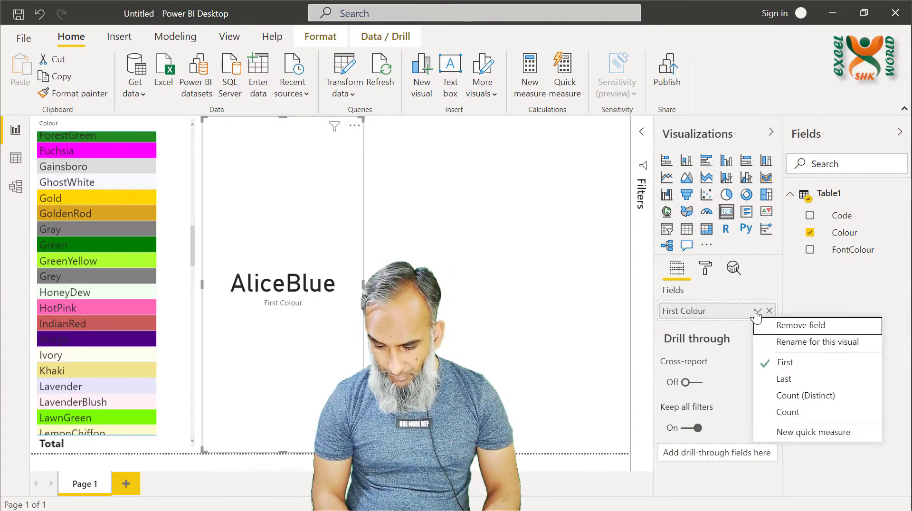
pyautogui.click(798, 412)
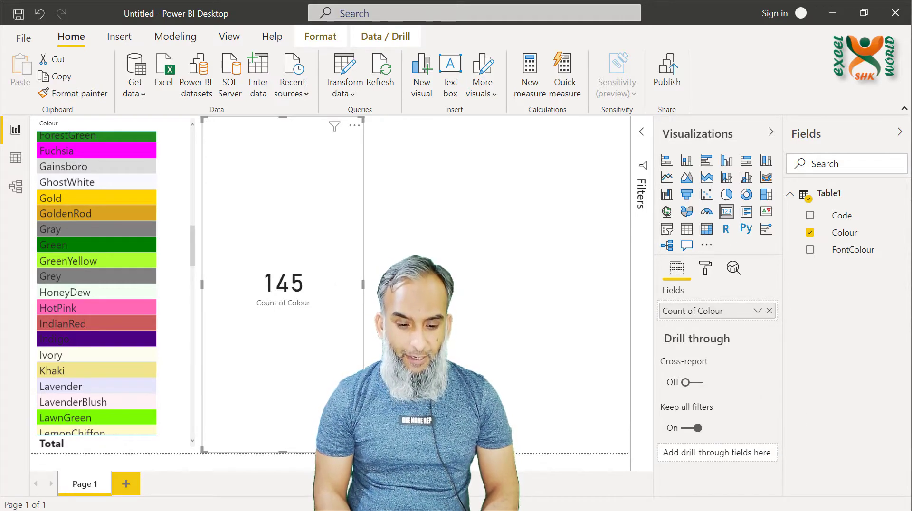
pyautogui.moveTo(363, 451); pyautogui.dragTo(287, 170)
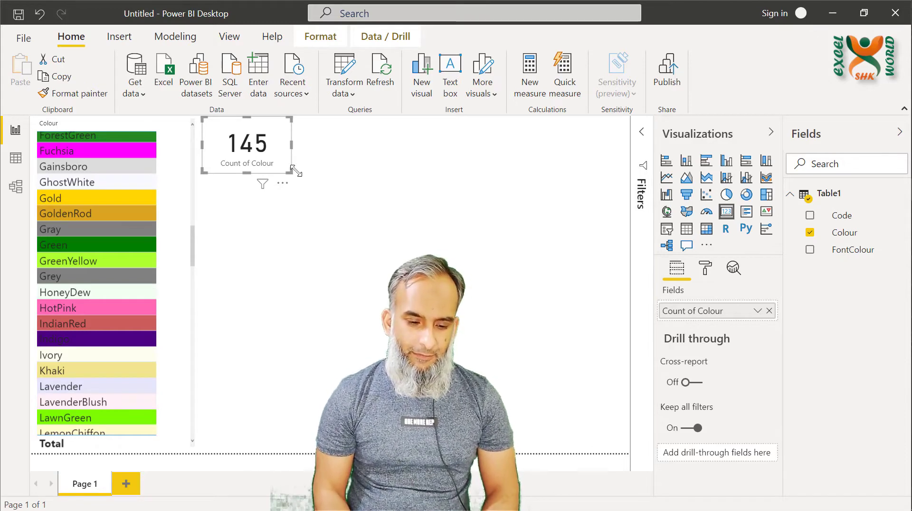
pyautogui.click(363, 184)
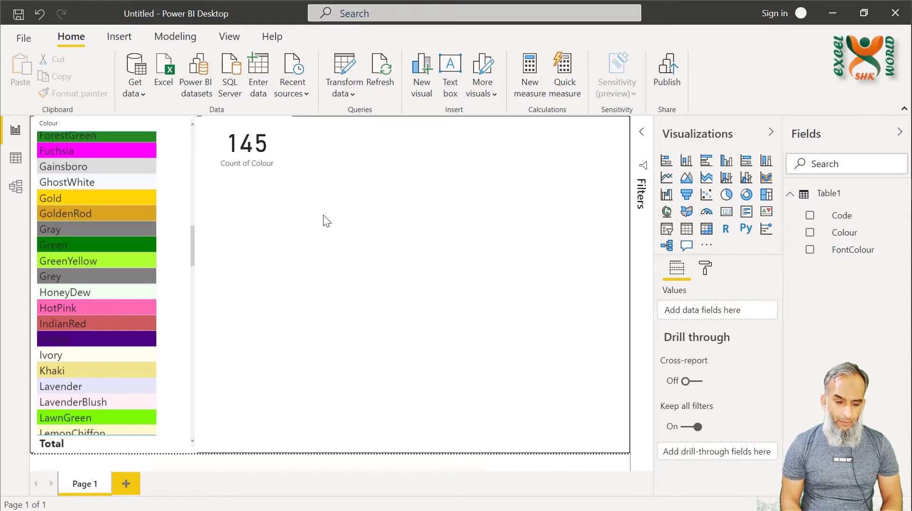
# Import and load the tbPurchases table from the Conditional Formatting PowerBI workbook
pyautogui.click(164, 84)
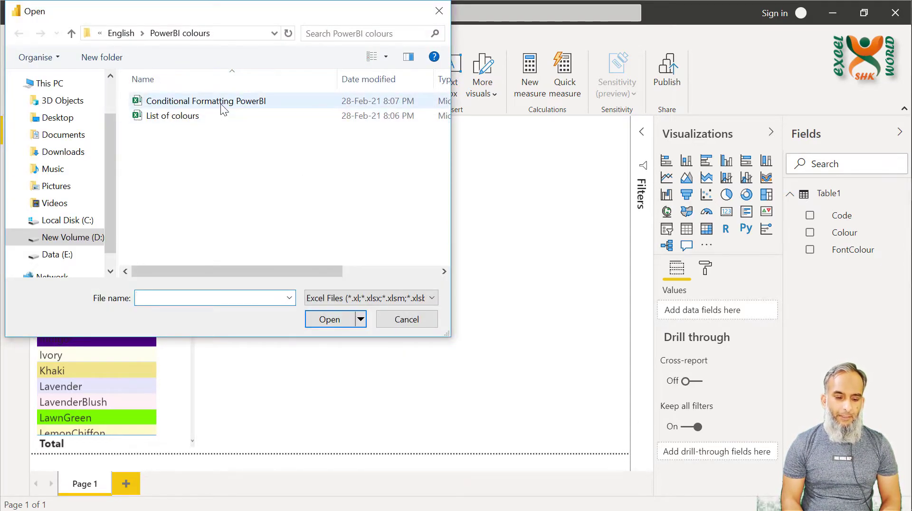
pyautogui.doubleClick(221, 104)
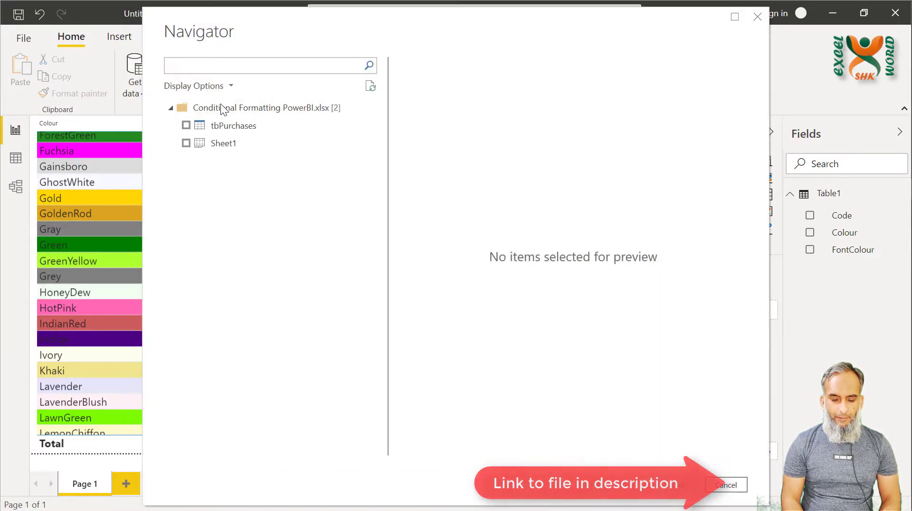
pyautogui.click(185, 125)
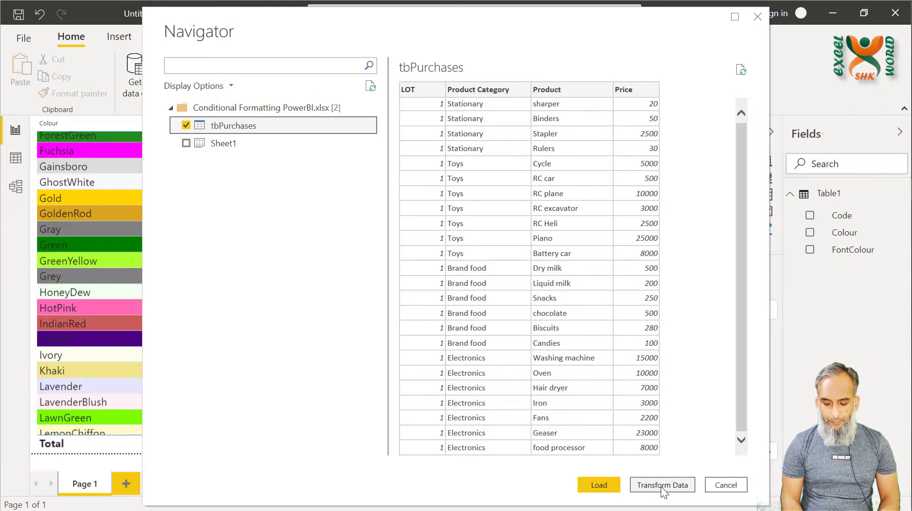
pyautogui.click(599, 484)
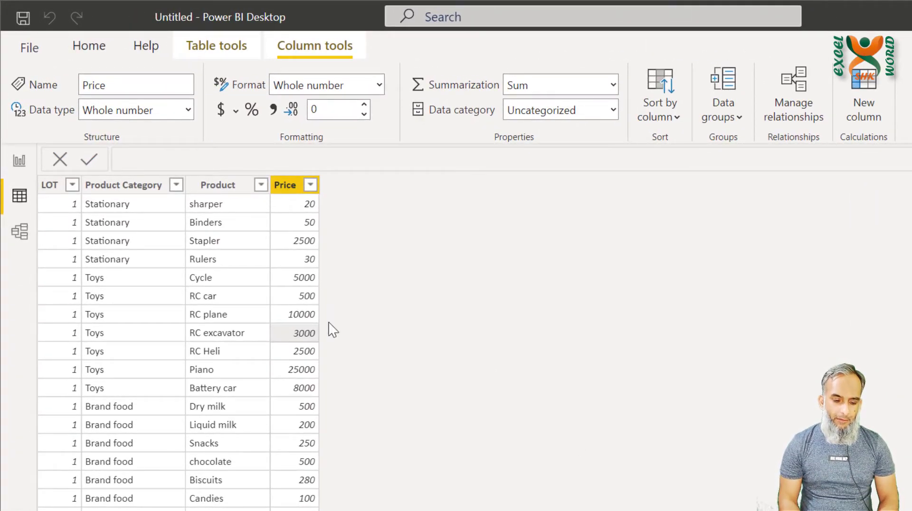
# Start a new column ProductRank = RANKX(tbPurchases, tbPurchases[Price] in tbPurchases
pyautogui.click(302, 299)
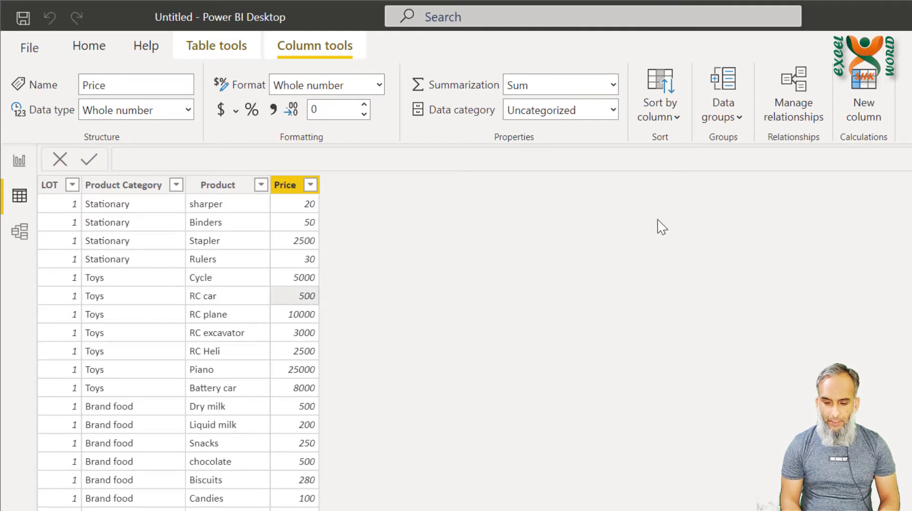
pyautogui.click(863, 118)
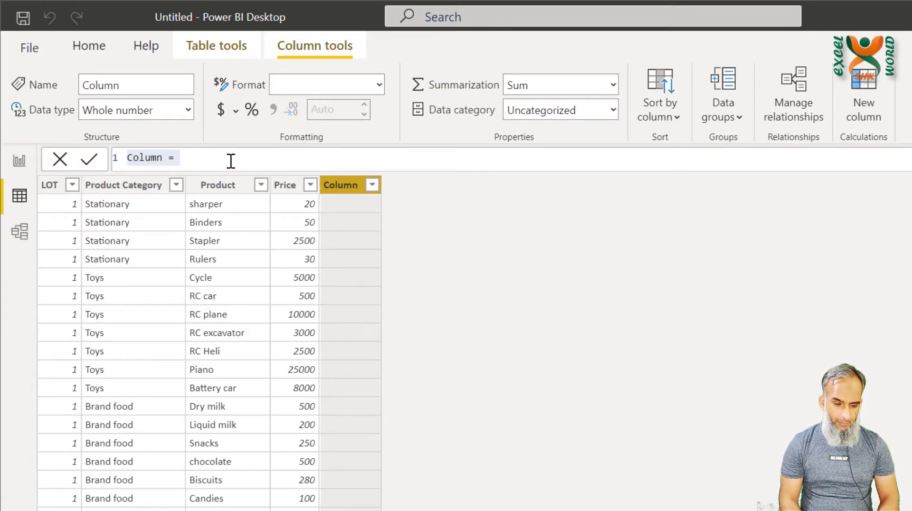
pyautogui.write('Pro')
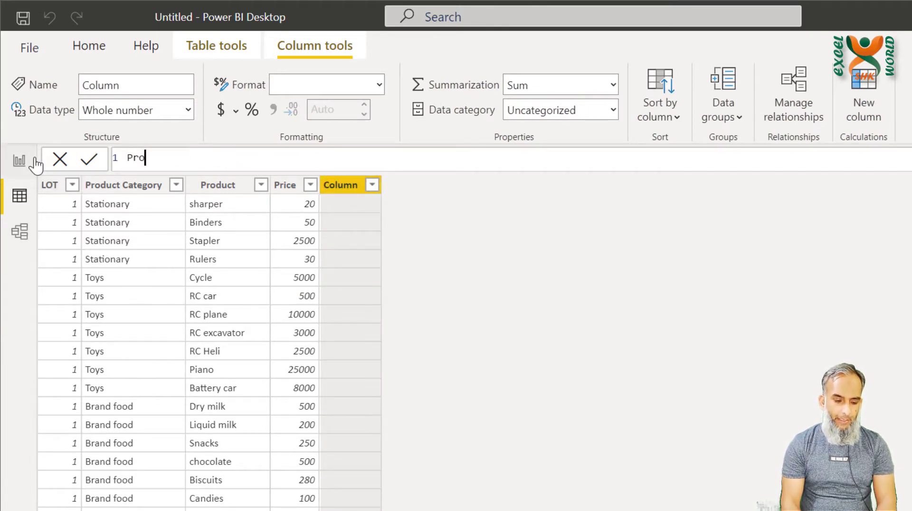
pyautogui.write('ductRank')
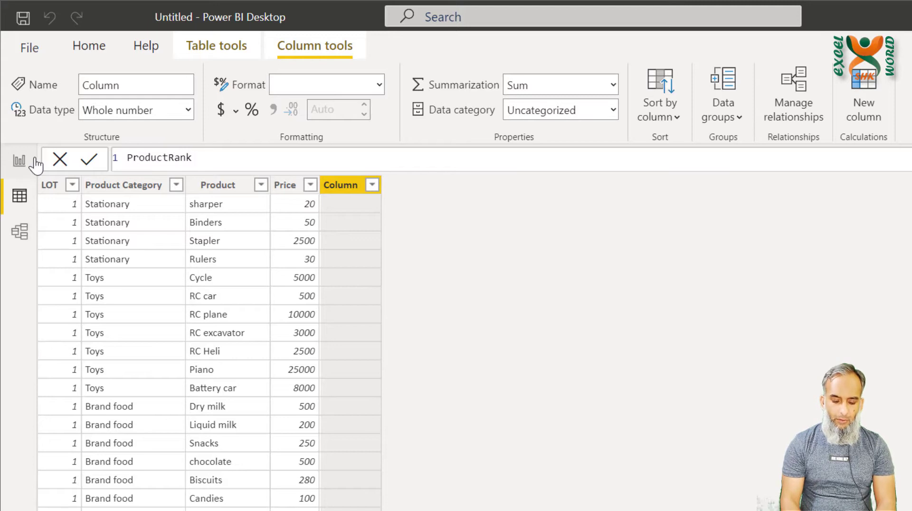
pyautogui.write('=Rank')
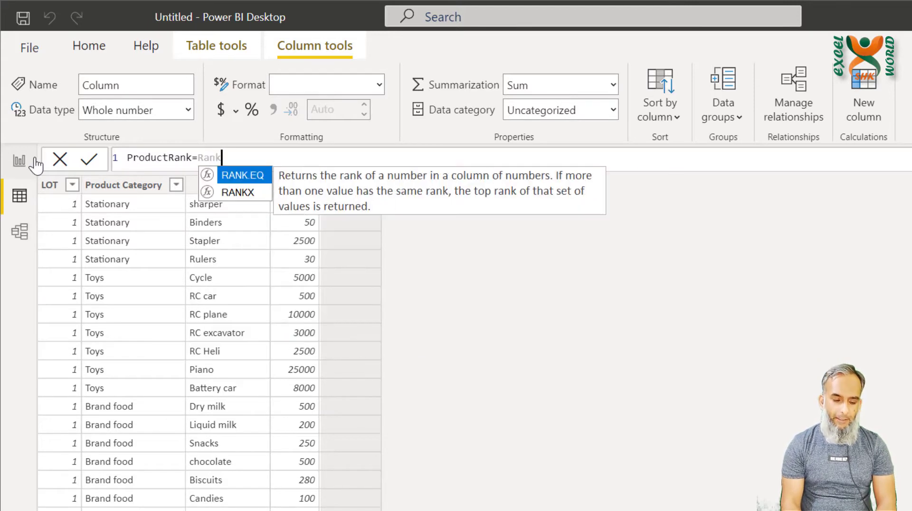
pyautogui.press('Down')
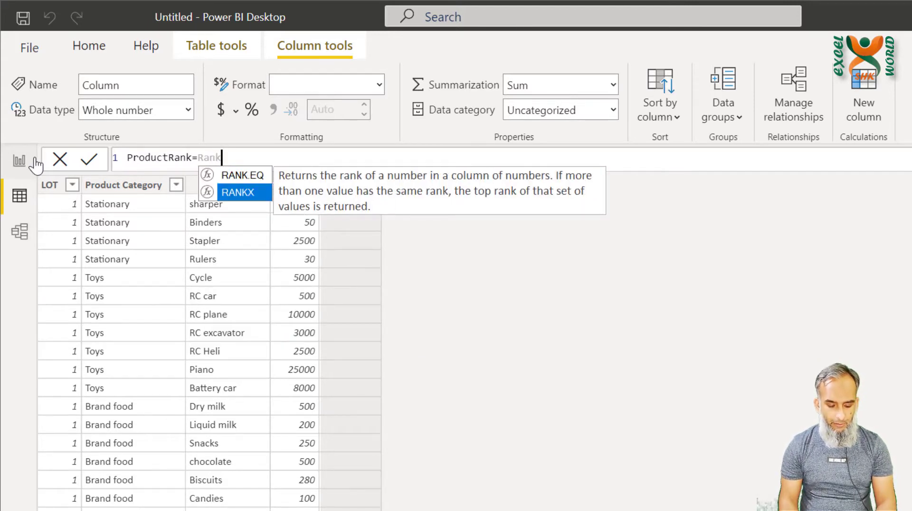
pyautogui.press('Tab')
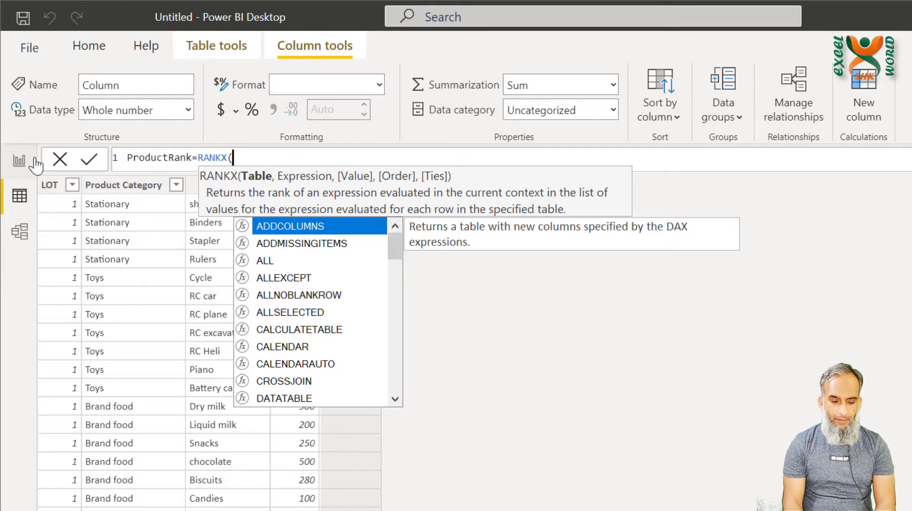
pyautogui.write('tbPur')
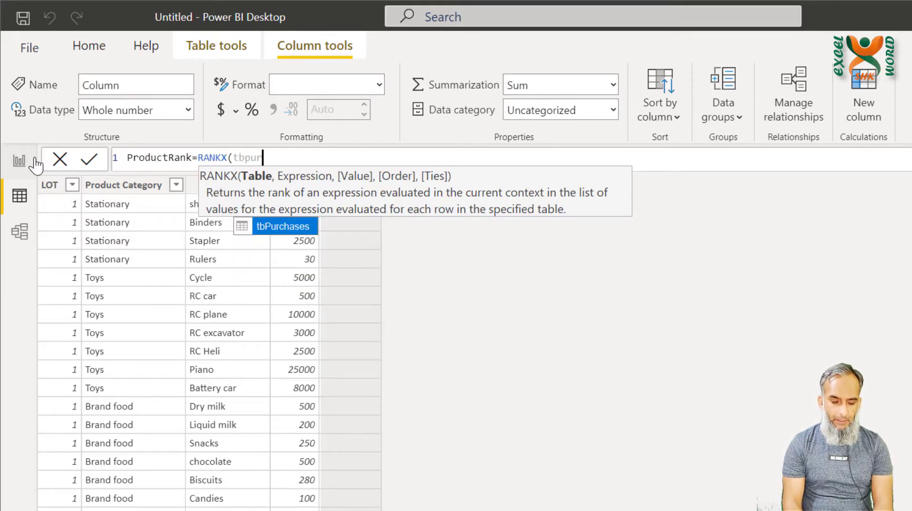
pyautogui.press('Tab')
pyautogui.write(',')
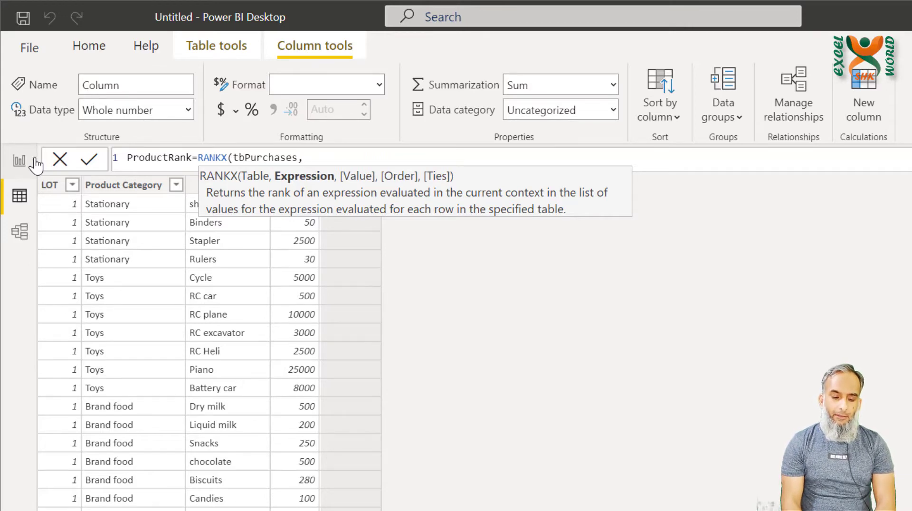
pyautogui.write('t')
pyautogui.press('BackSpace')
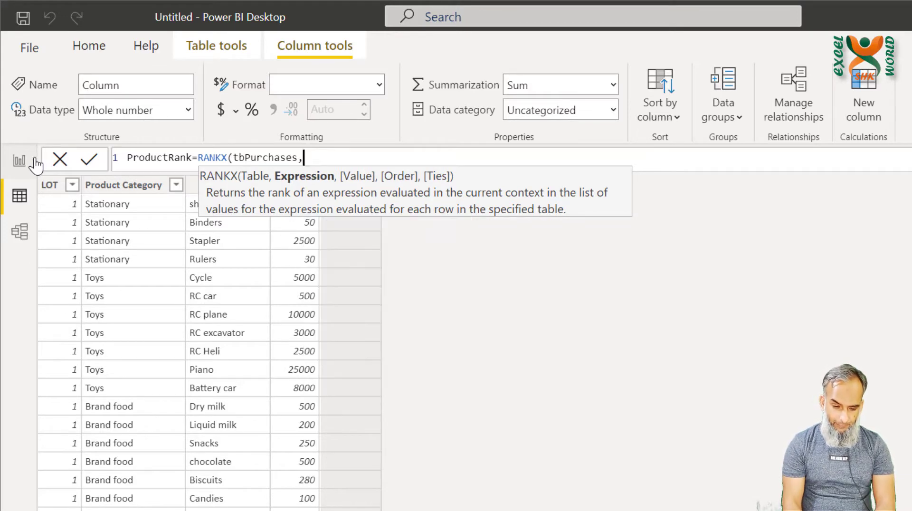
pyautogui.write('pric')
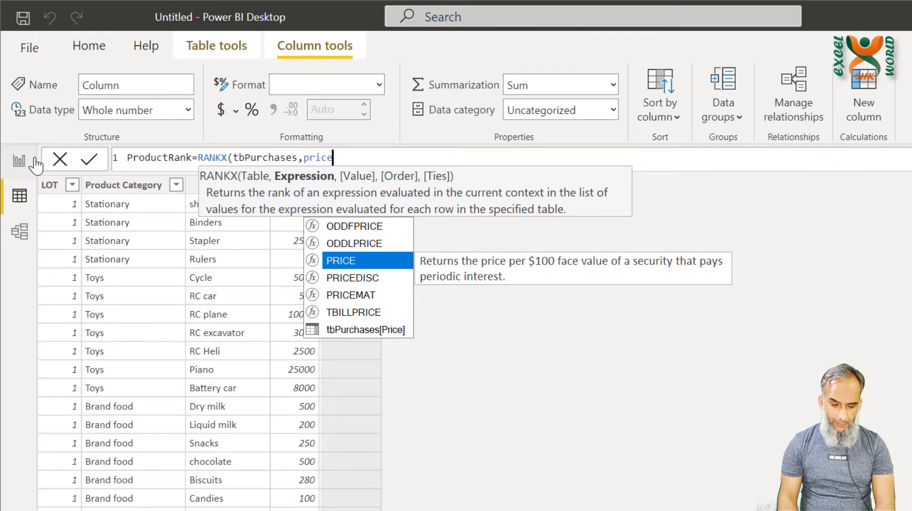
pyautogui.write('e')
pyautogui.press('Tab')
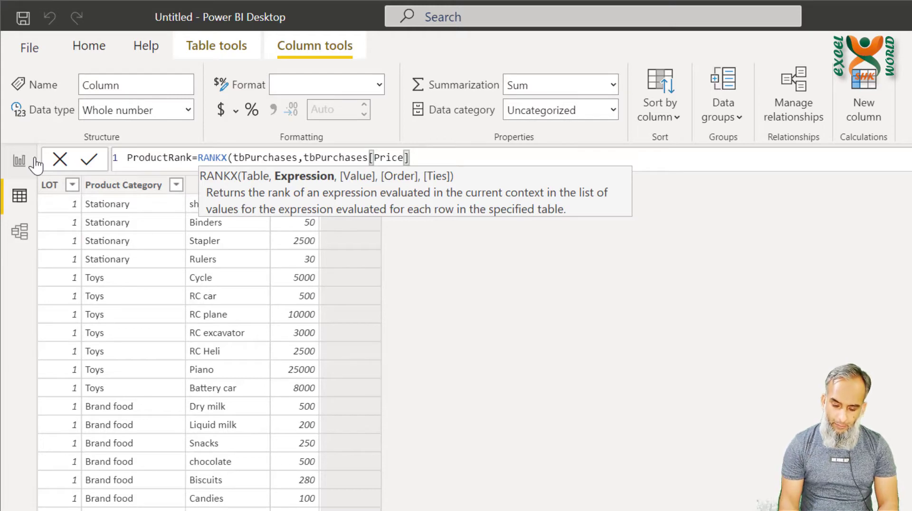
# Finish the formula with =MAX(tbPurchases[Price])), commit it and return to Report view
pyautogui.write('=')
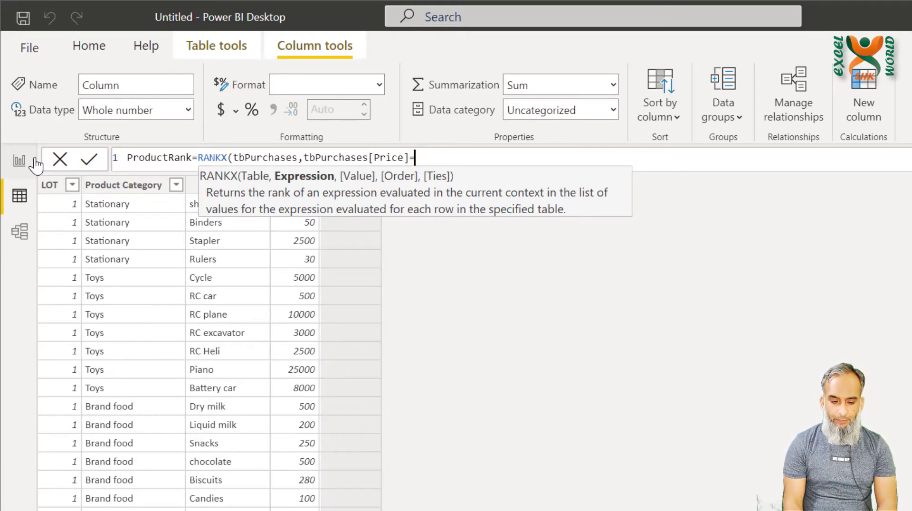
pyautogui.write('max')
pyautogui.press('Tab')
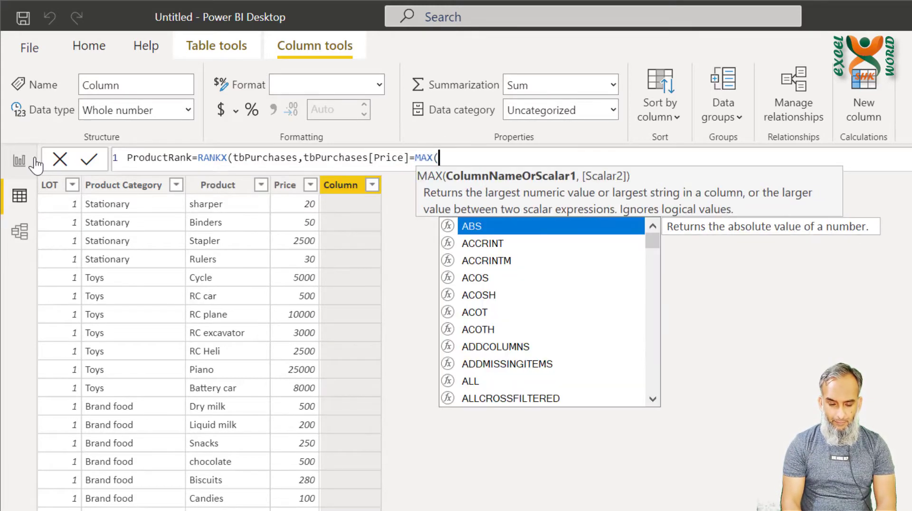
pyautogui.write('price')
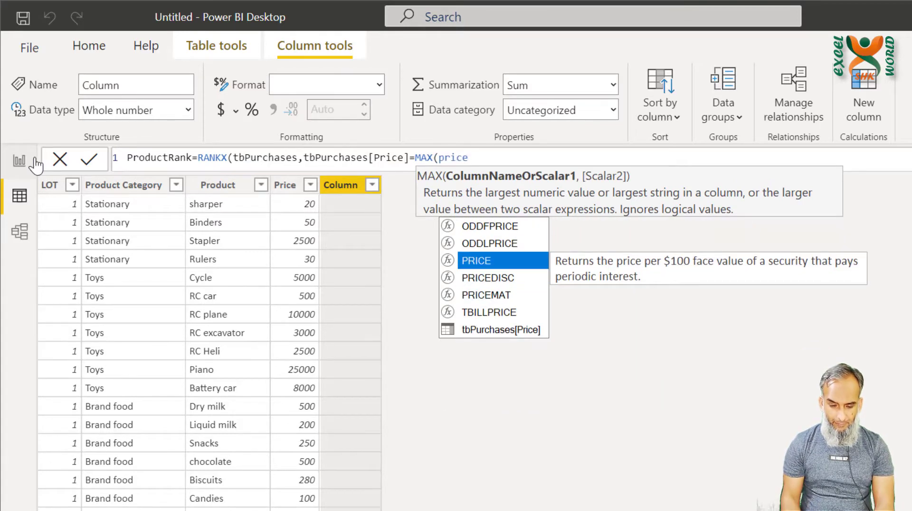
pyautogui.press('Down')
pyautogui.press('Down')
pyautogui.press('Down')
pyautogui.press('Down')
pyautogui.press('Tab')
pyautogui.write('))')
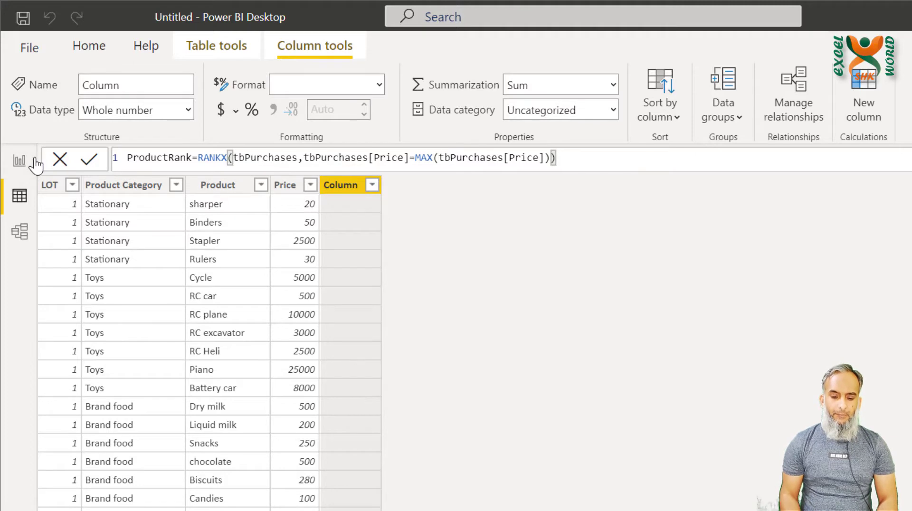
pyautogui.press('Return')
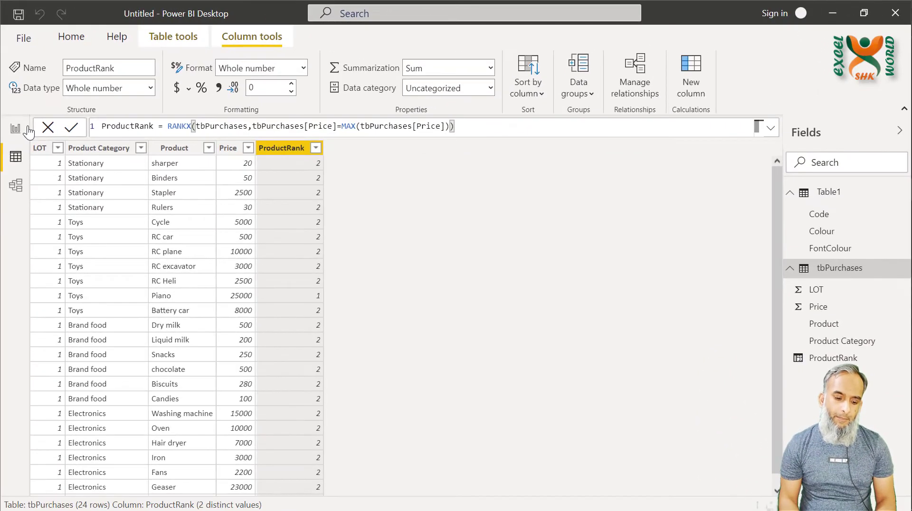
pyautogui.click(15, 129)
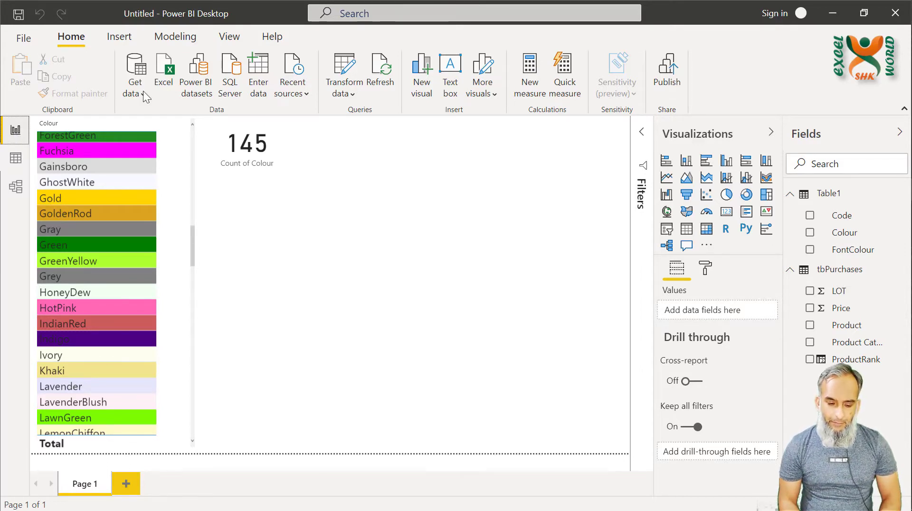
# Create a new measure named CondFormatBack beginning with = SWITCH( on a second line
pyautogui.click(382, 237)
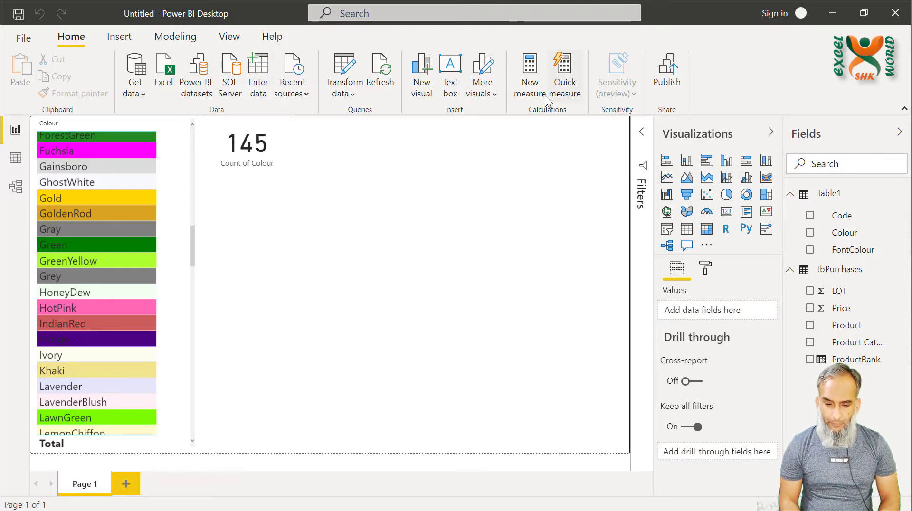
pyautogui.click(527, 95)
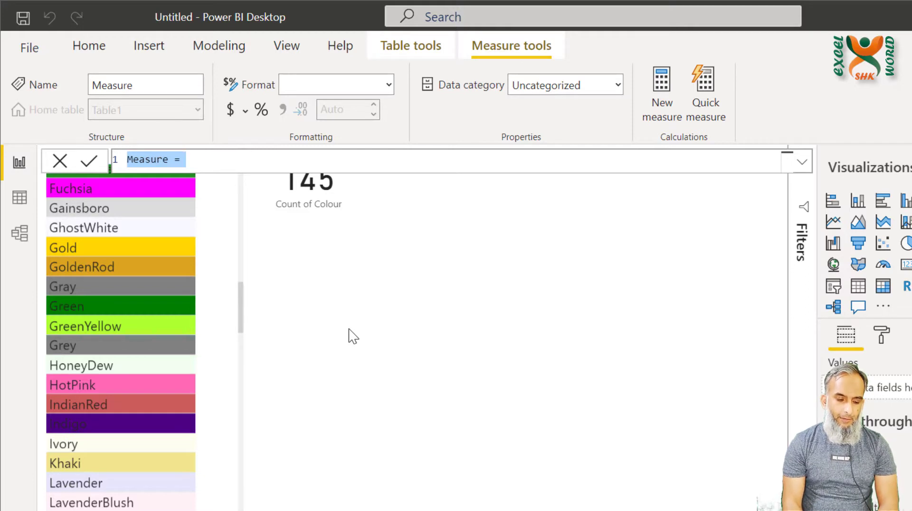
pyautogui.write('CondForm')
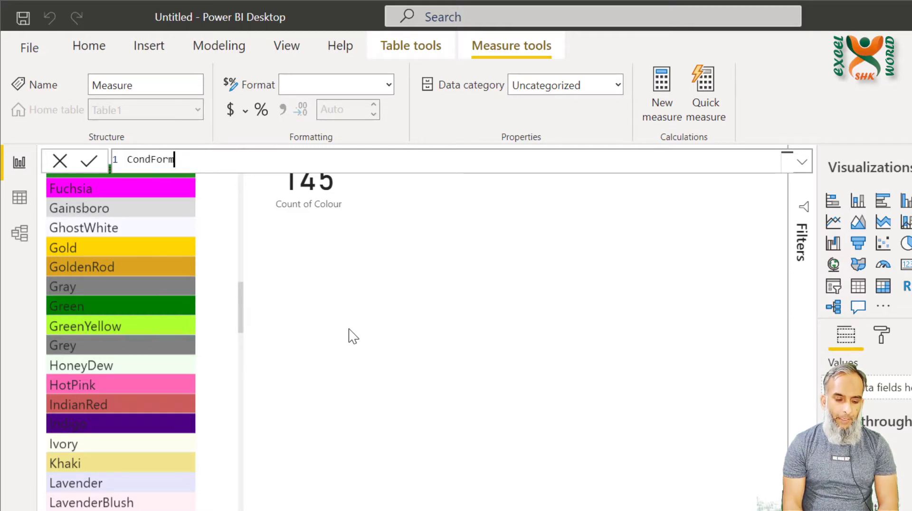
pyautogui.write('atBack')
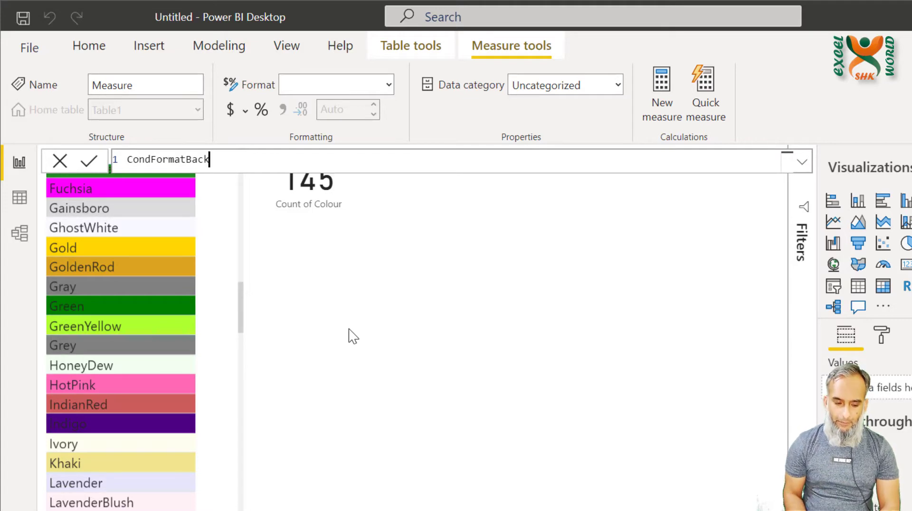
pyautogui.write('=')
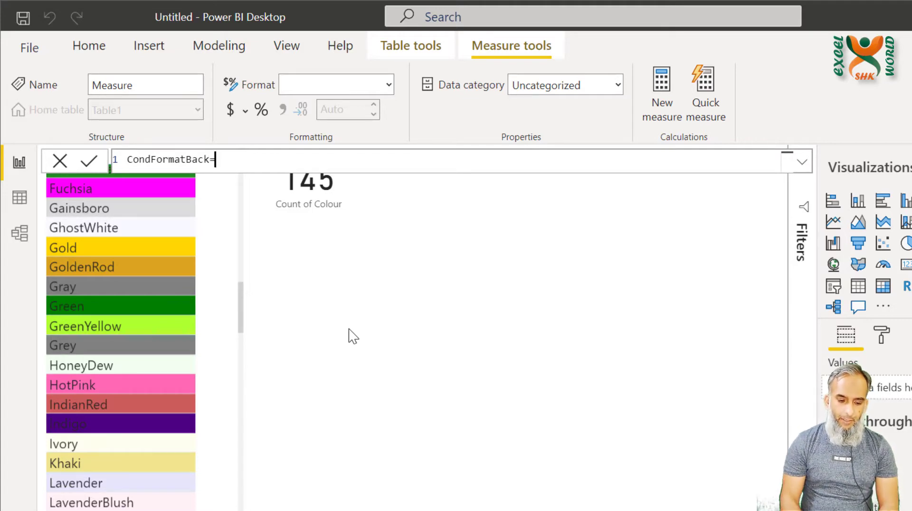
pyautogui.hotkey('shift', 'Return')
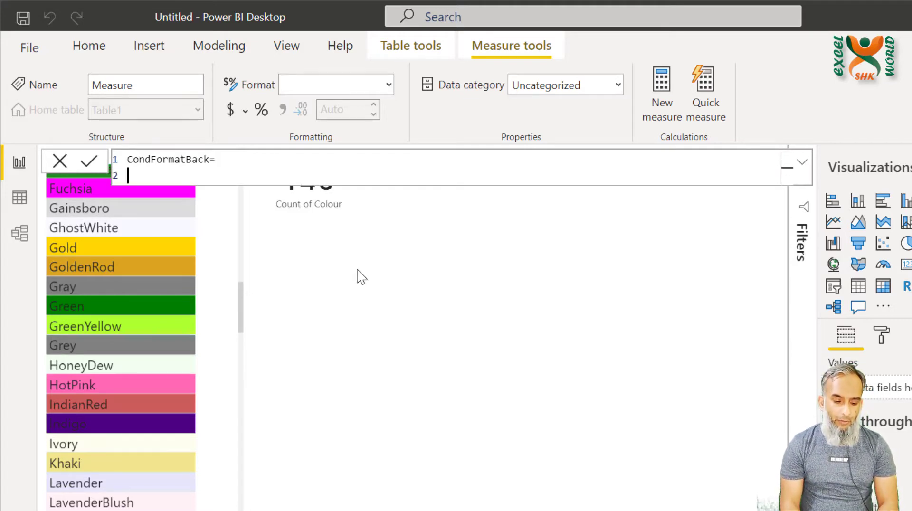
pyautogui.write('SWITCH(')
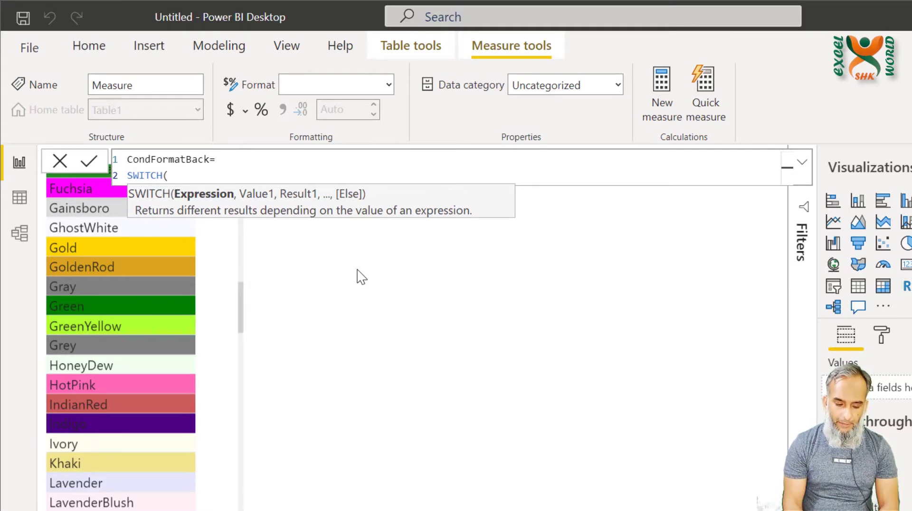
# Complete it as SWITCH(MAX(tbPurchases[ProductRank]),1,"light green") and commit the measure
pyautogui.write('produc')
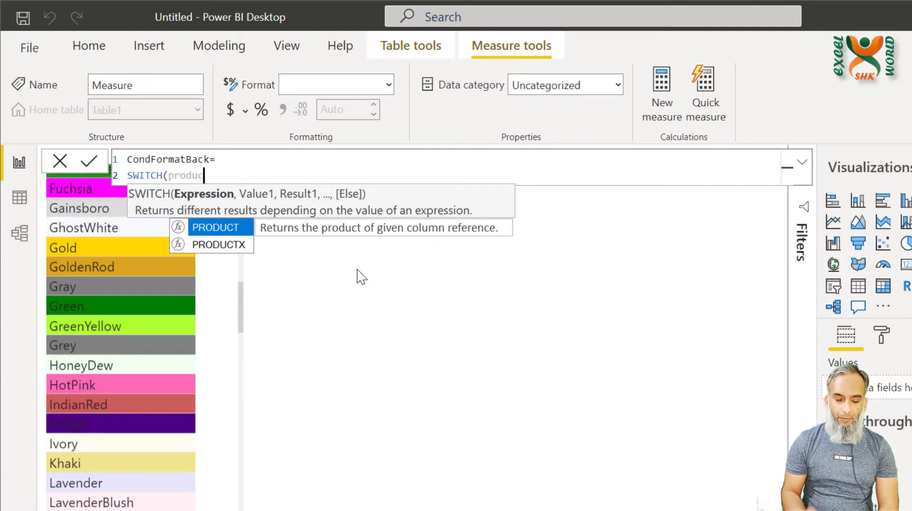
pyautogui.hotkey('shift', 'Left')
pyautogui.hotkey('shift', 'Left')
pyautogui.hotkey('shift', 'Left')
pyautogui.hotkey('shift', 'Left')
pyautogui.hotkey('shift', 'Left')
pyautogui.hotkey('shift', 'Left')
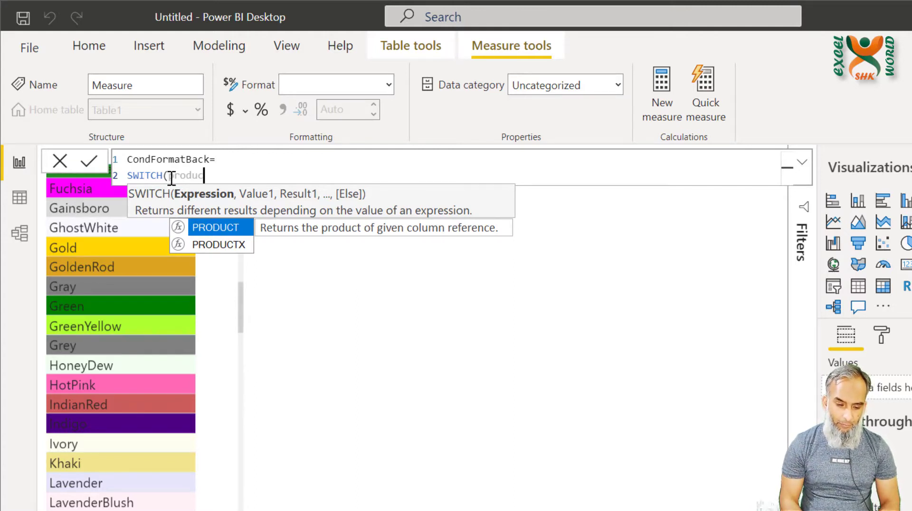
pyautogui.write('max(')
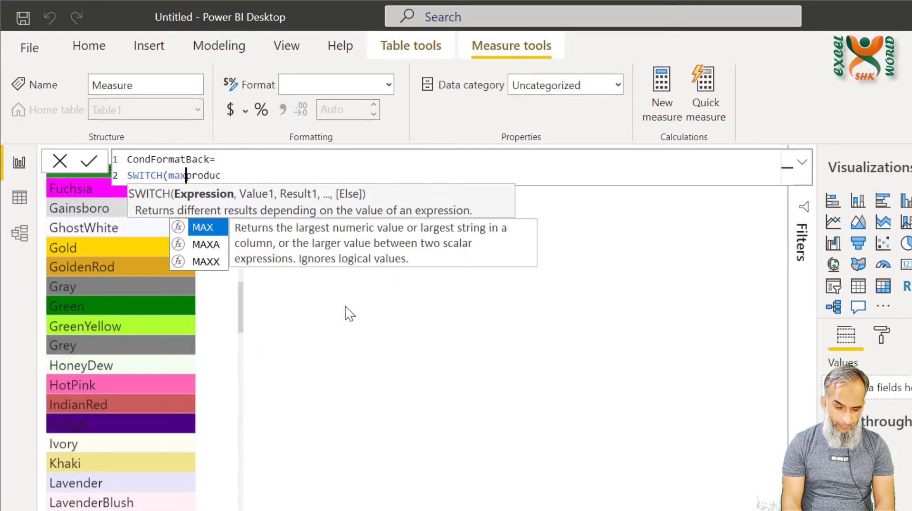
pyautogui.press('Escape')
pyautogui.press('End')
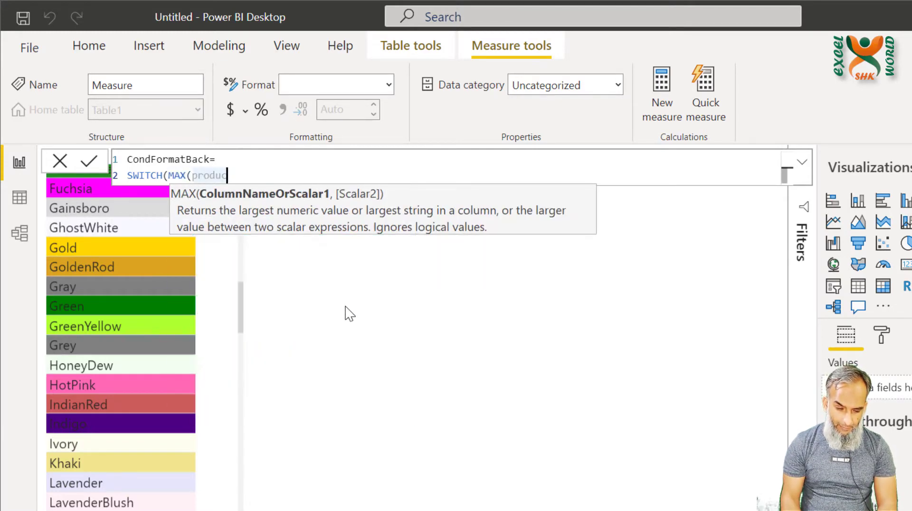
pyautogui.press('BackSpace')
pyautogui.write('t')
pyautogui.press('BackSpace')
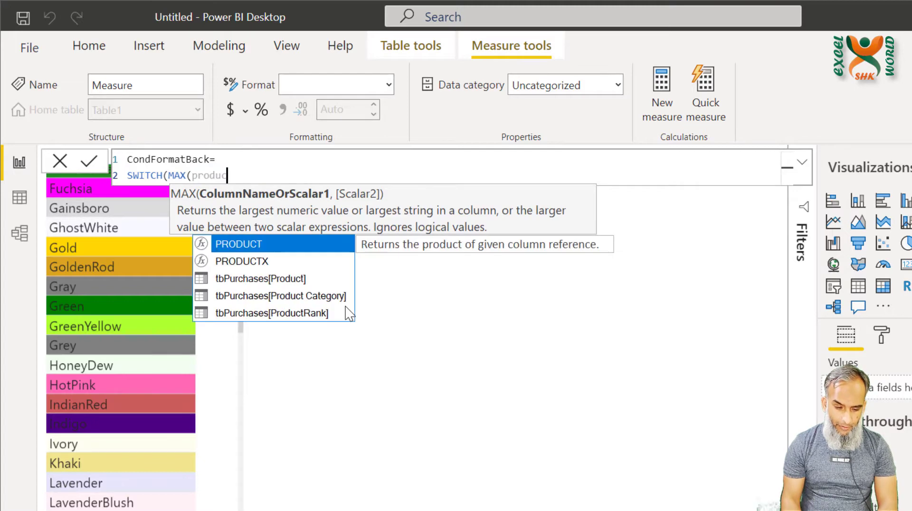
pyautogui.write('ct')
pyautogui.press('Down')
pyautogui.press('Down')
pyautogui.press('Down')
pyautogui.press('Down')
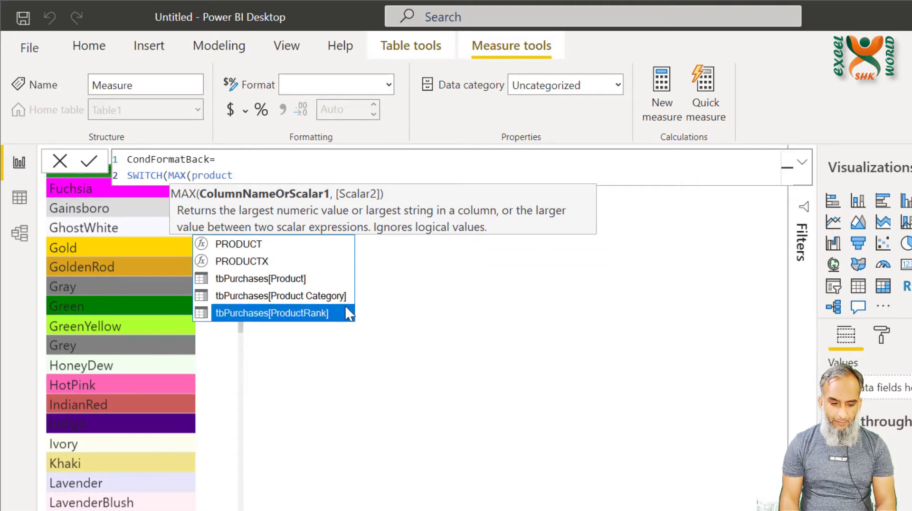
pyautogui.click(349, 313)
pyautogui.write(')')
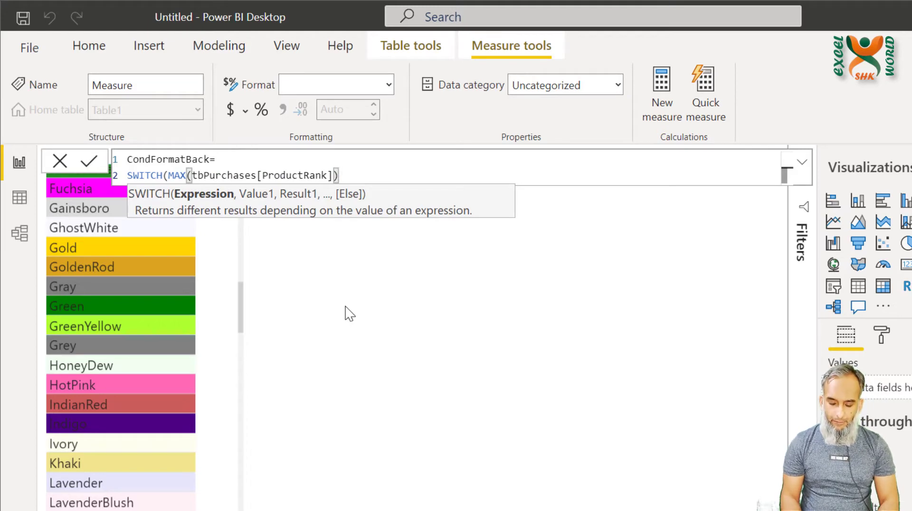
pyautogui.write(',')
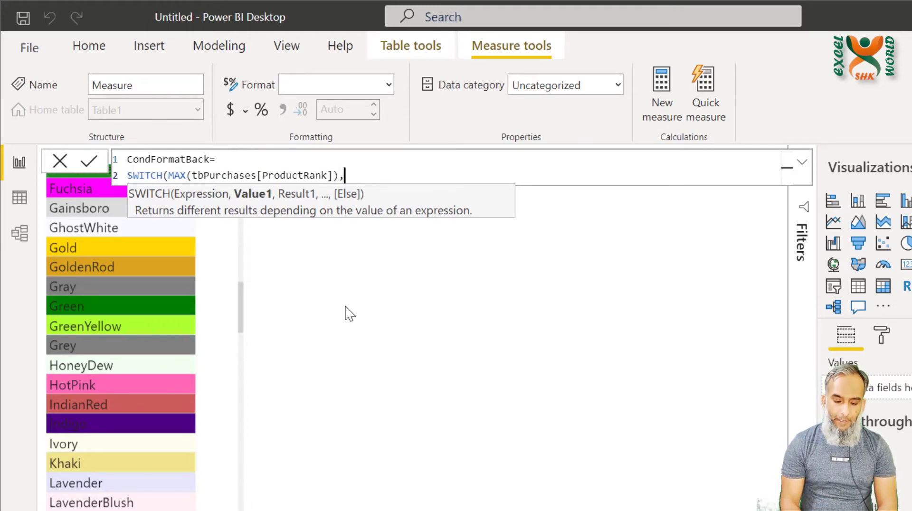
pyautogui.write('1')
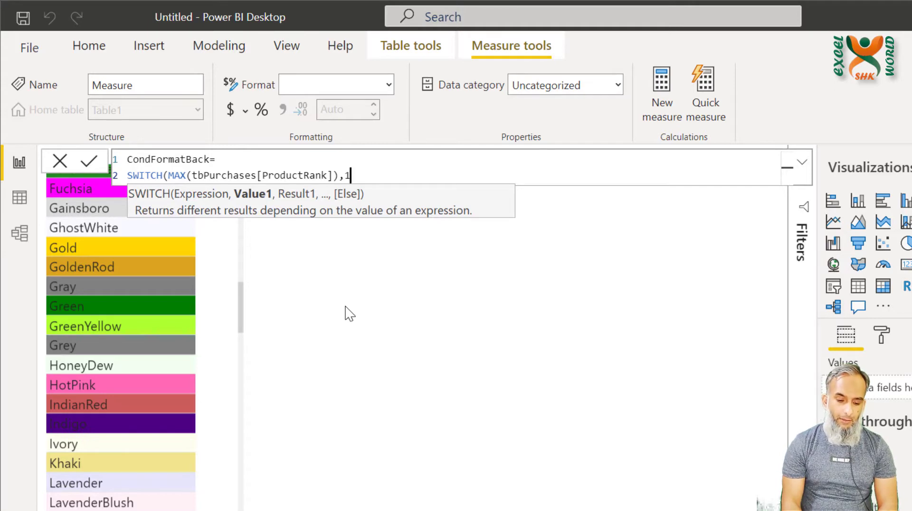
pyautogui.write(',')
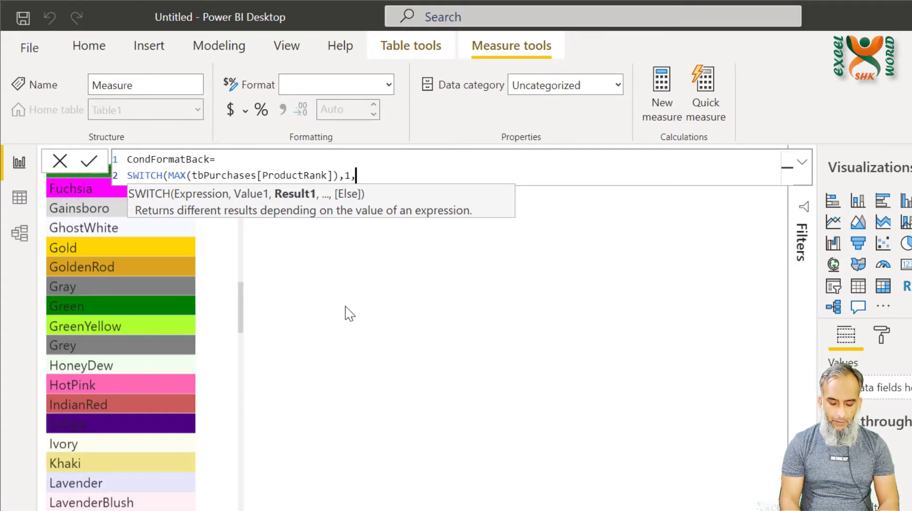
pyautogui.write('"light ')
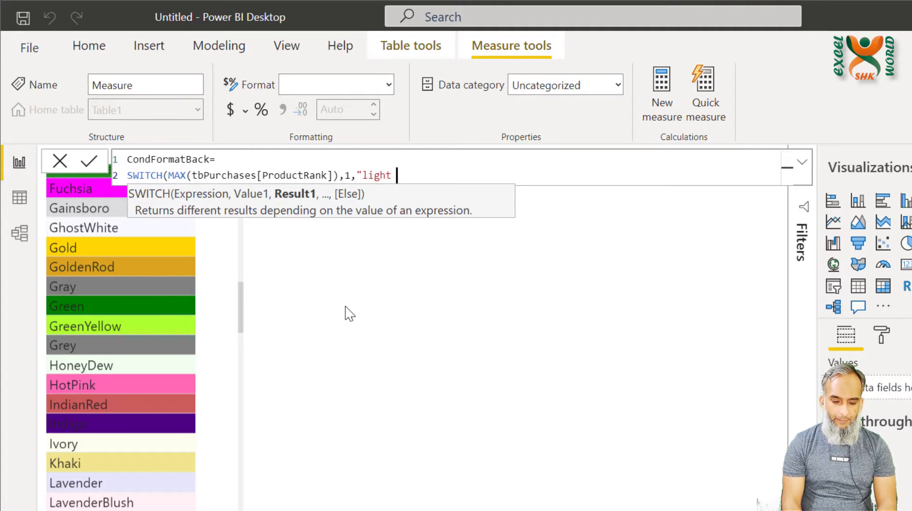
pyautogui.write('green"')
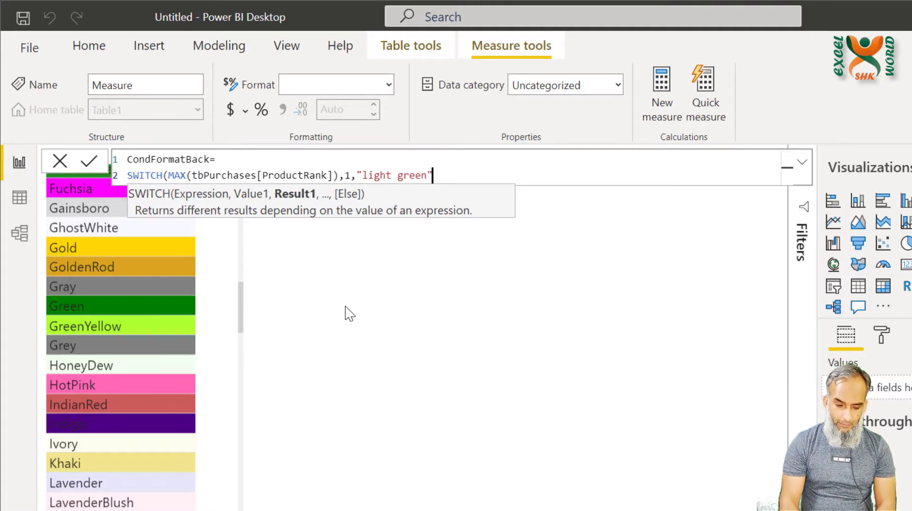
pyautogui.write(')')
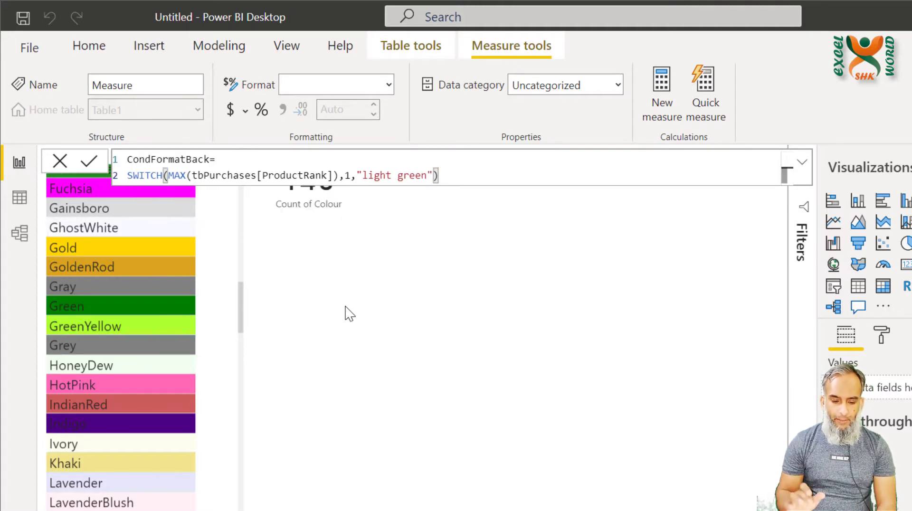
pyautogui.press('Return')
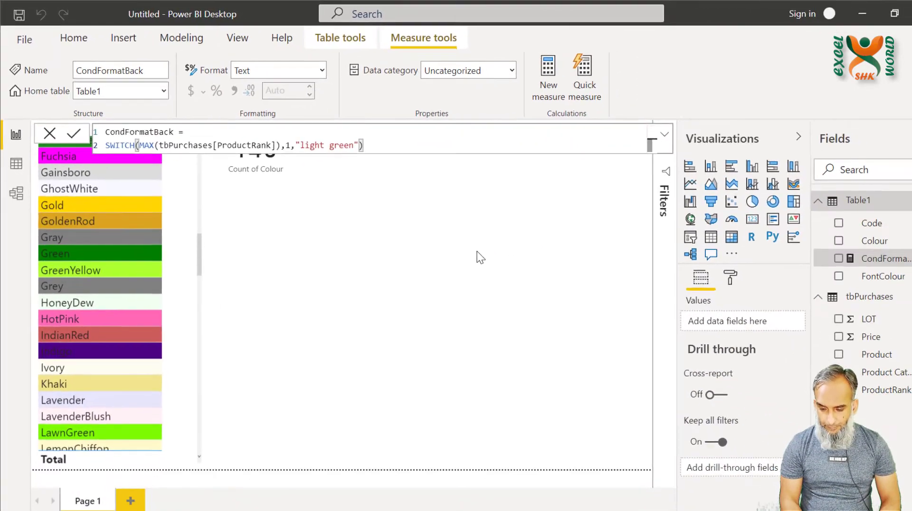
# Build a widened table of Product Category, Product, Price and CondFormatBack, with category first
pyautogui.click(572, 311)
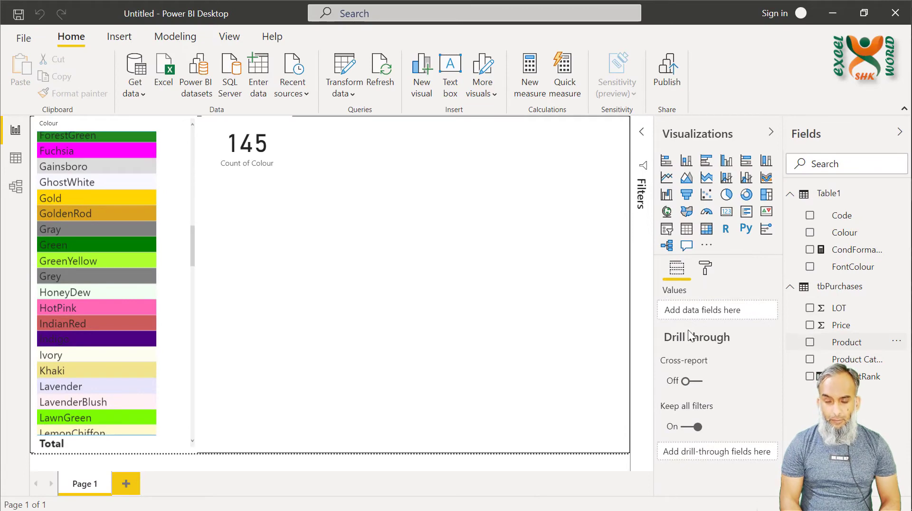
pyautogui.click(810, 343)
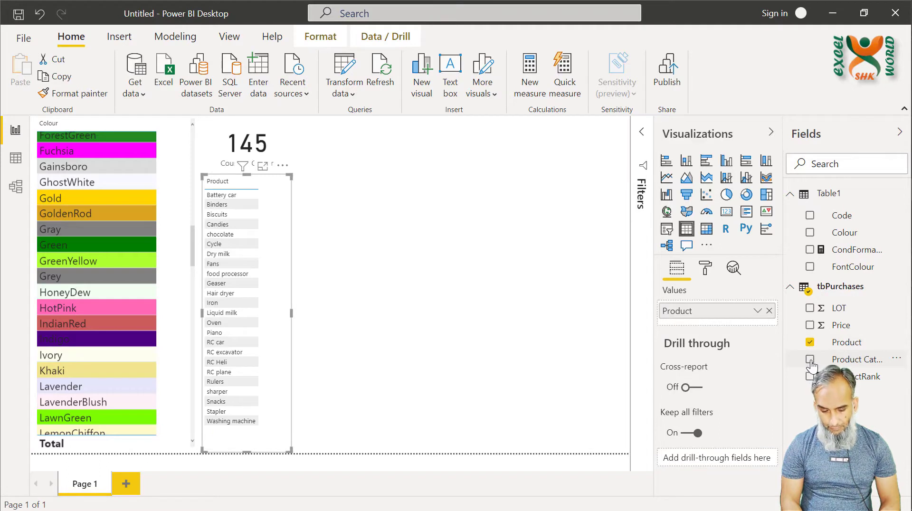
pyautogui.click(811, 359)
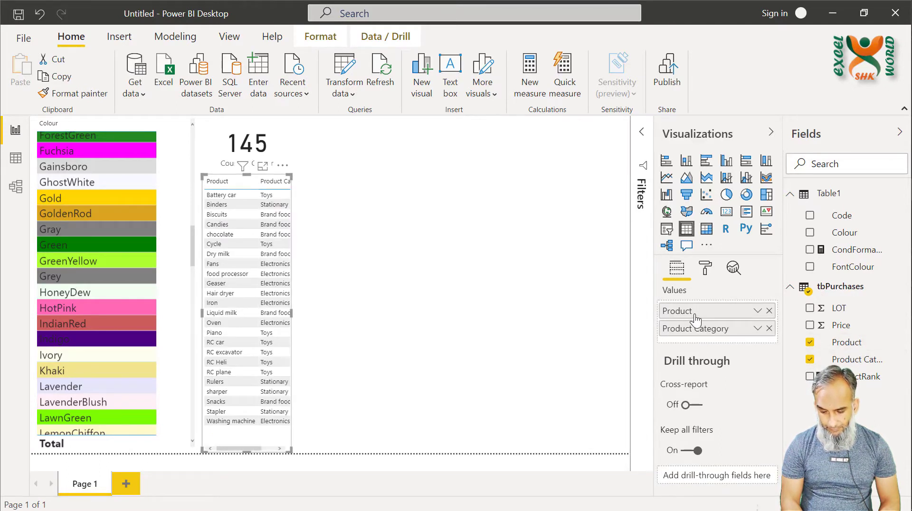
pyautogui.moveTo(699, 328); pyautogui.dragTo(698, 310)
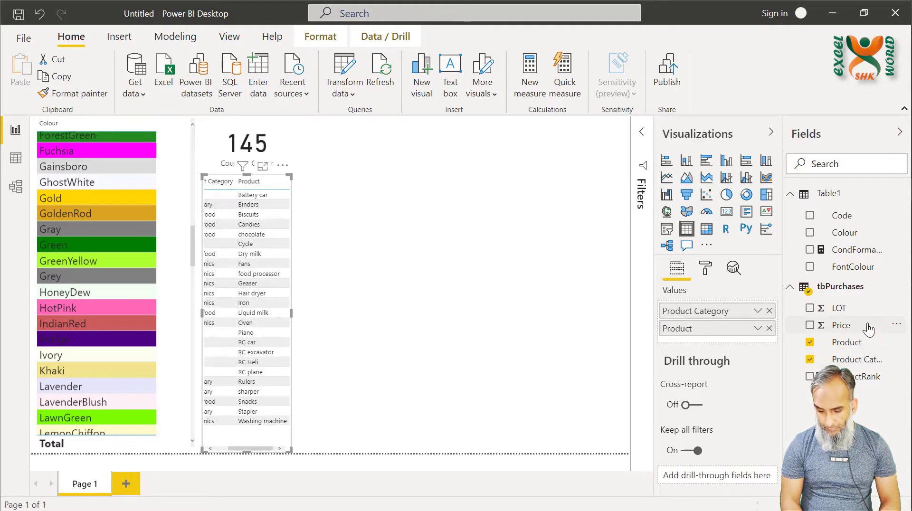
pyautogui.click(811, 327)
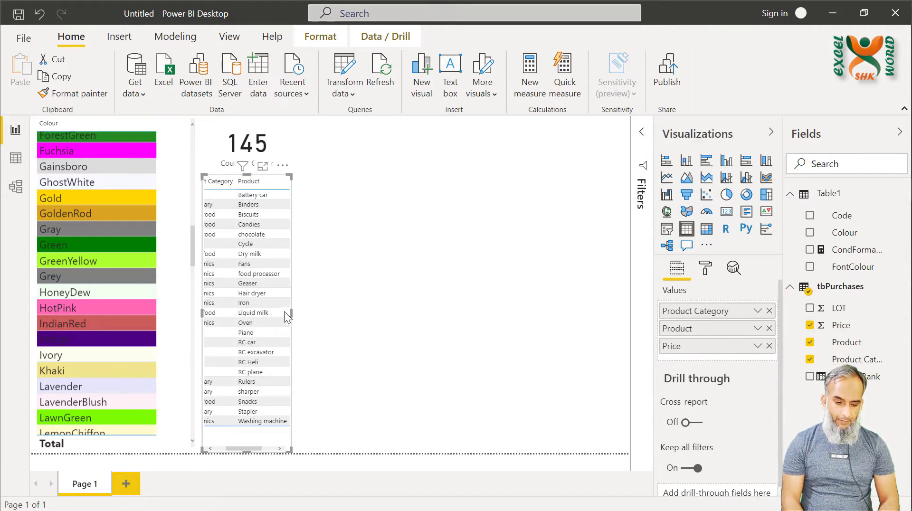
pyautogui.moveTo(465, 313)
pyautogui.mouseDown()
pyautogui.moveTo(441, 311)
pyautogui.moveTo(451, 318)
pyautogui.mouseUp()
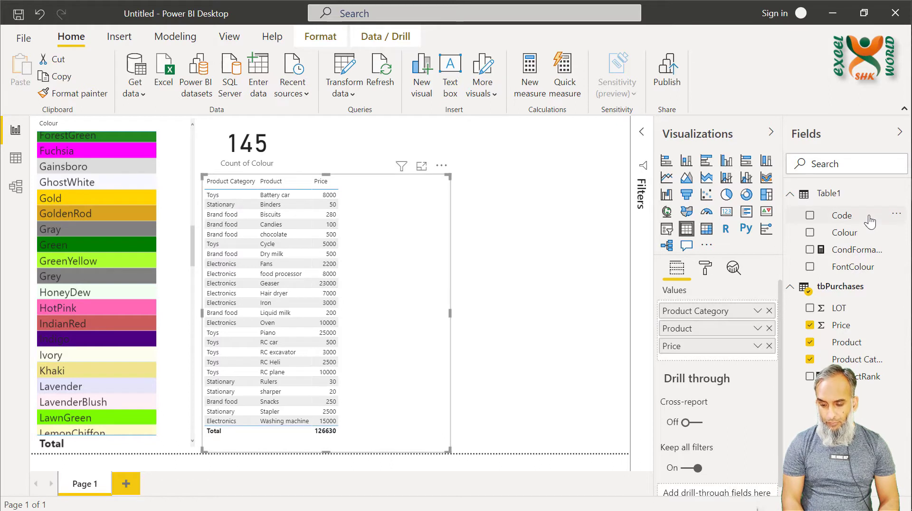
pyautogui.click(809, 251)
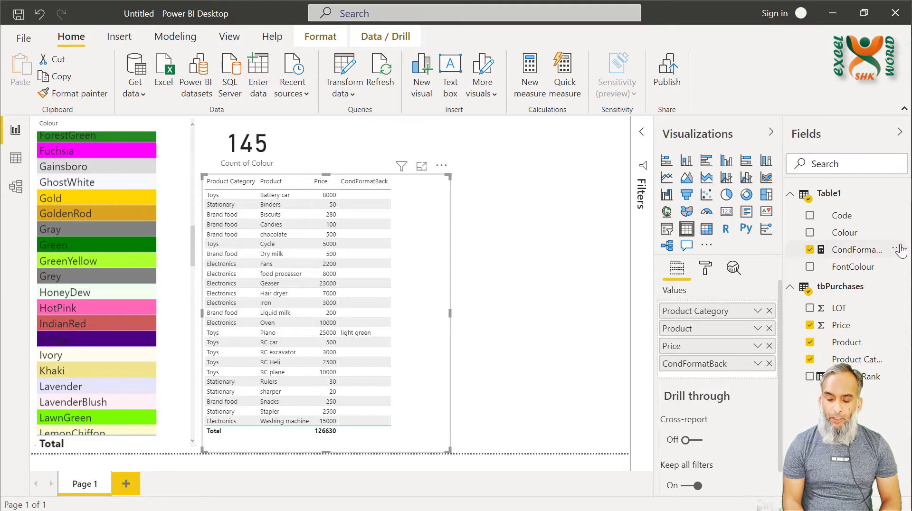
# Replace CondFormatBack's 'light green' result with SELECTEDVALUE(Table1[Colour]), then test it with GoldenRod
pyautogui.click(850, 251)
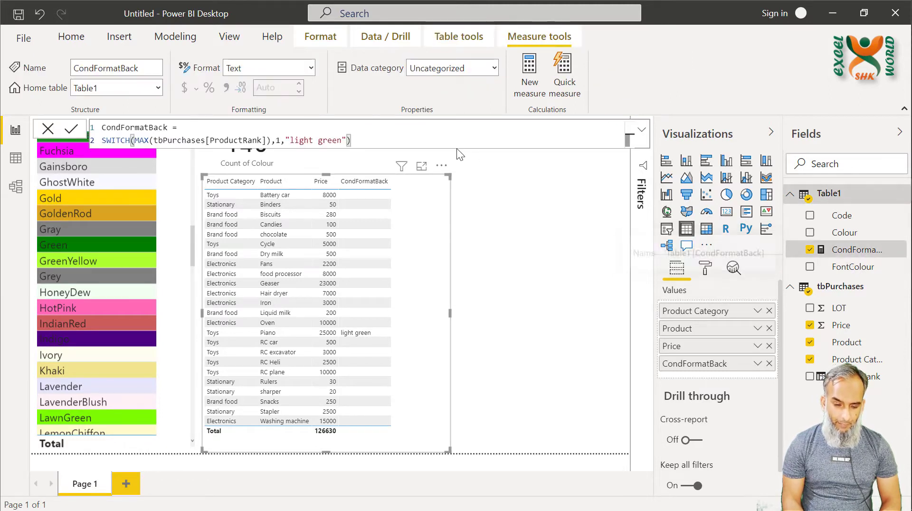
pyautogui.click(348, 141)
pyautogui.hotkey('shift', 'Left')
pyautogui.hotkey('shift', 'Left')
pyautogui.hotkey('shift', 'Left')
pyautogui.hotkey('shift', 'Left')
pyautogui.hotkey('shift', 'Left')
pyautogui.hotkey('shift', 'Left')
pyautogui.hotkey('shift', 'Left')
pyautogui.hotkey('shift', 'Left')
pyautogui.hotkey('shift', 'Left')
pyautogui.hotkey('shift', 'Left')
pyautogui.hotkey('shift', 'Left')
pyautogui.hotkey('shift', 'Left')
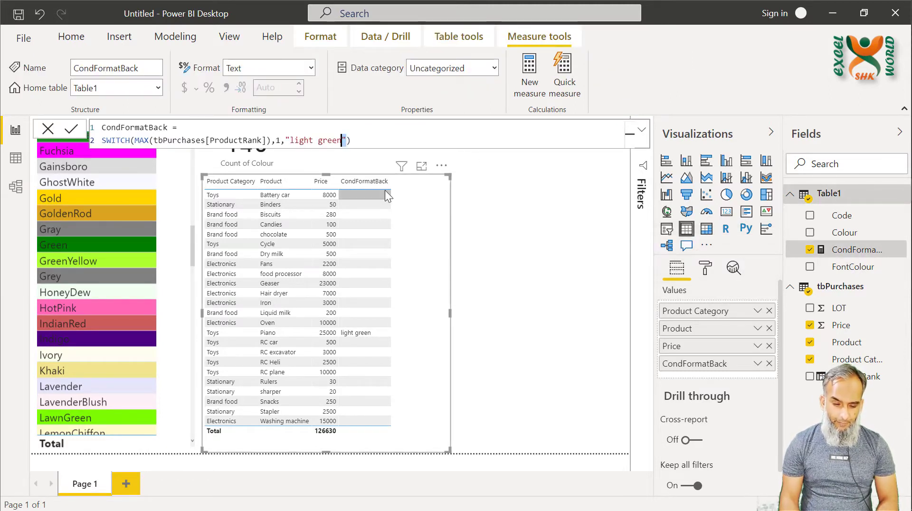
pyautogui.press('BackSpace')
pyautogui.press('BackSpace')
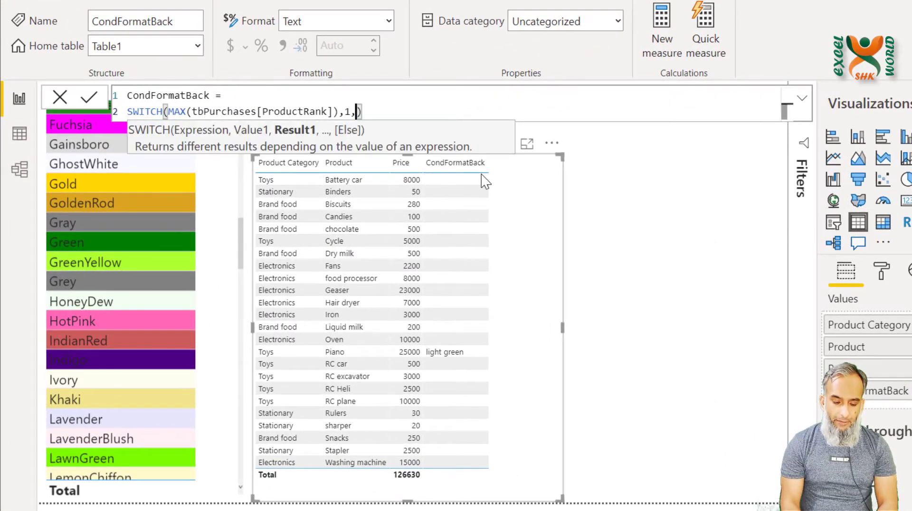
pyautogui.write('selectedv')
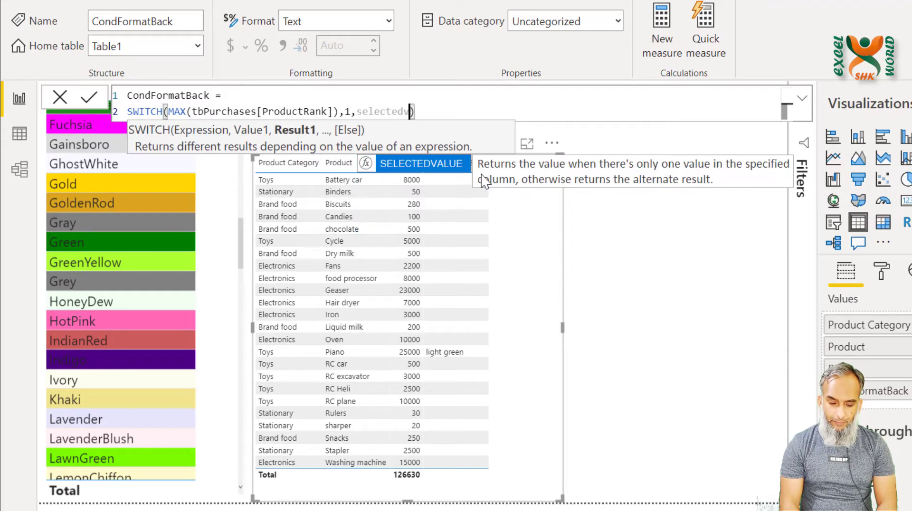
pyautogui.write('alue(')
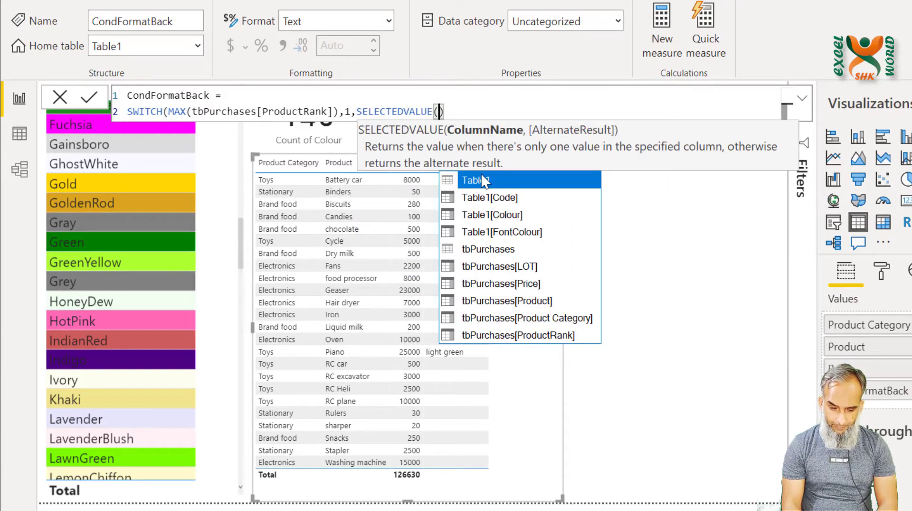
pyautogui.write('colo')
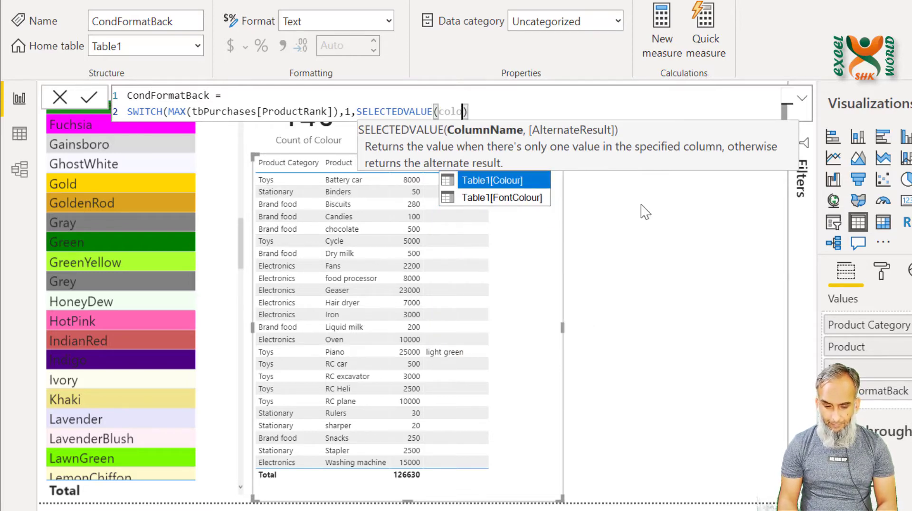
pyautogui.press('Tab')
pyautogui.write(')')
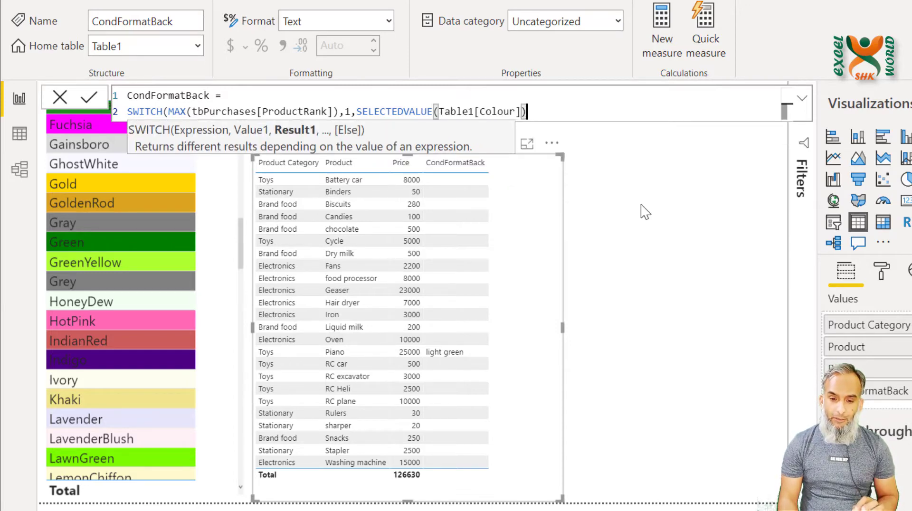
pyautogui.write(')')
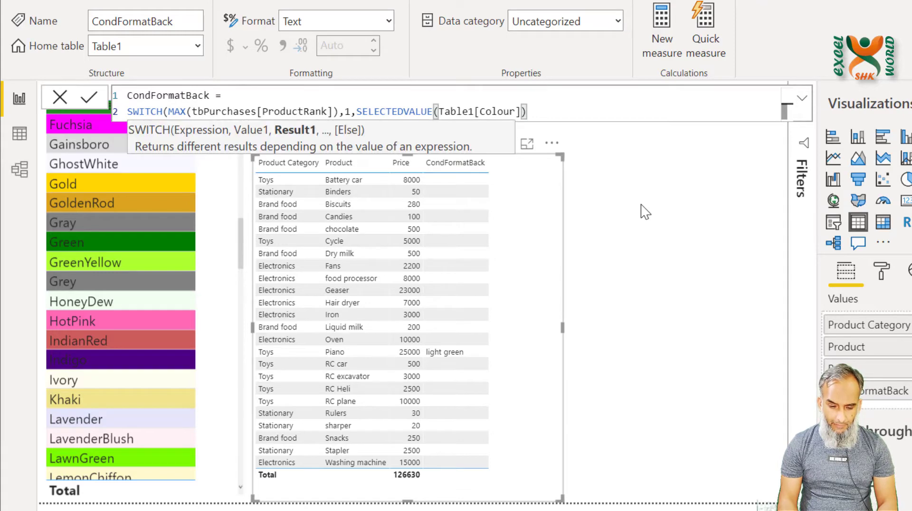
pyautogui.press('Return')
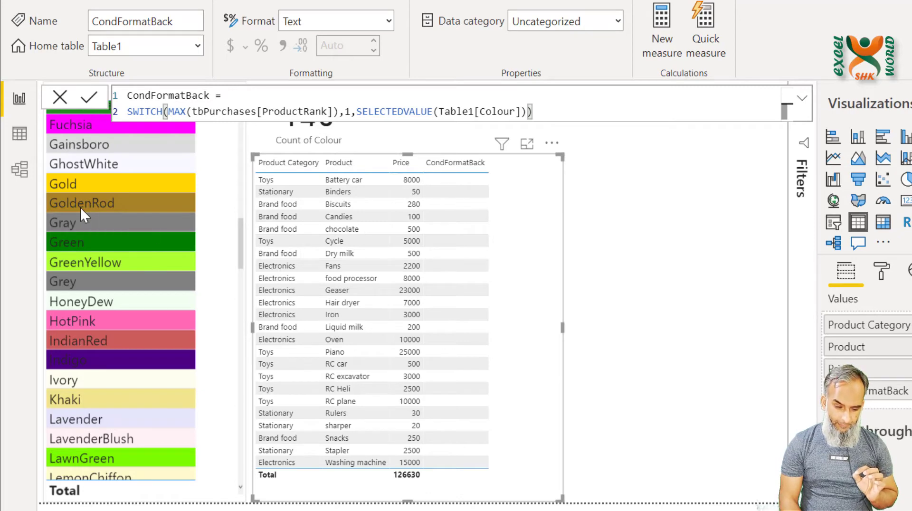
pyautogui.click(81, 207)
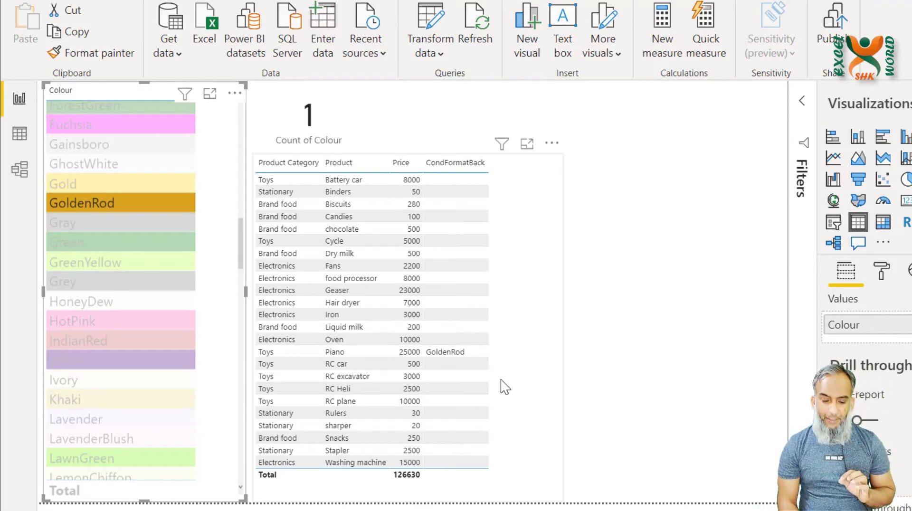
pyautogui.click(462, 352)
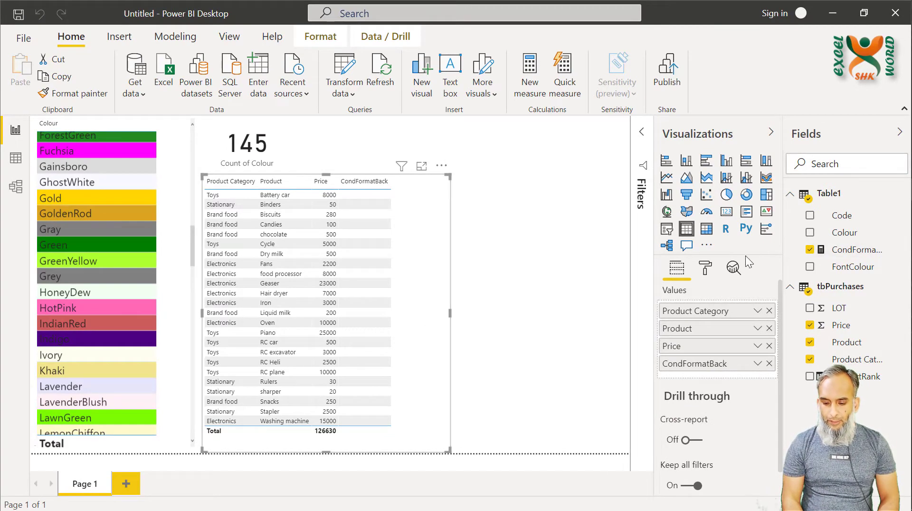
# Colour Product Category's background by field value, based on the CondFormatBack measure
pyautogui.click(706, 272)
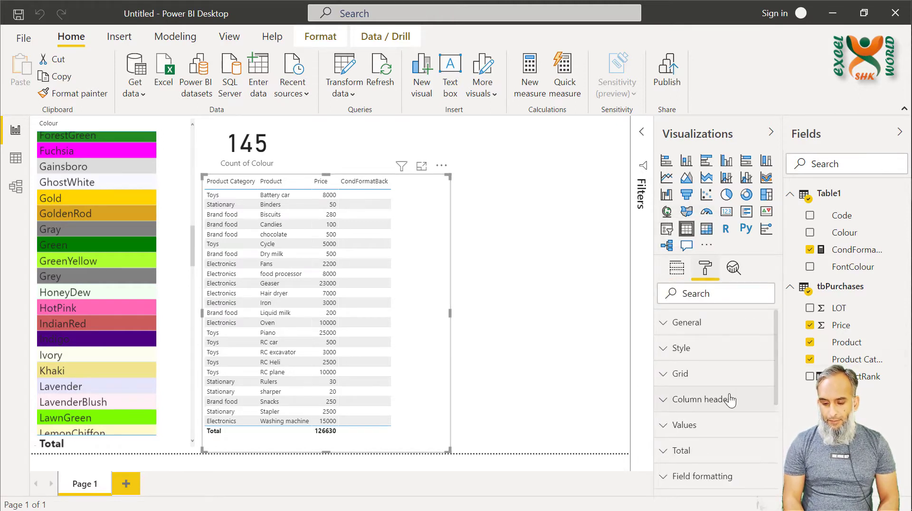
pyautogui.scroll(-3, 669, 390)
pyautogui.click(695, 378)
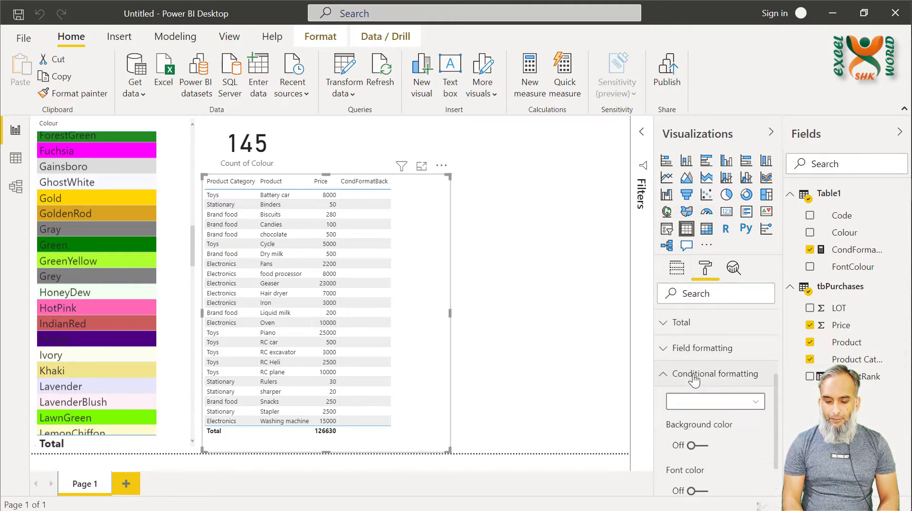
pyautogui.scroll(-2, 694, 380)
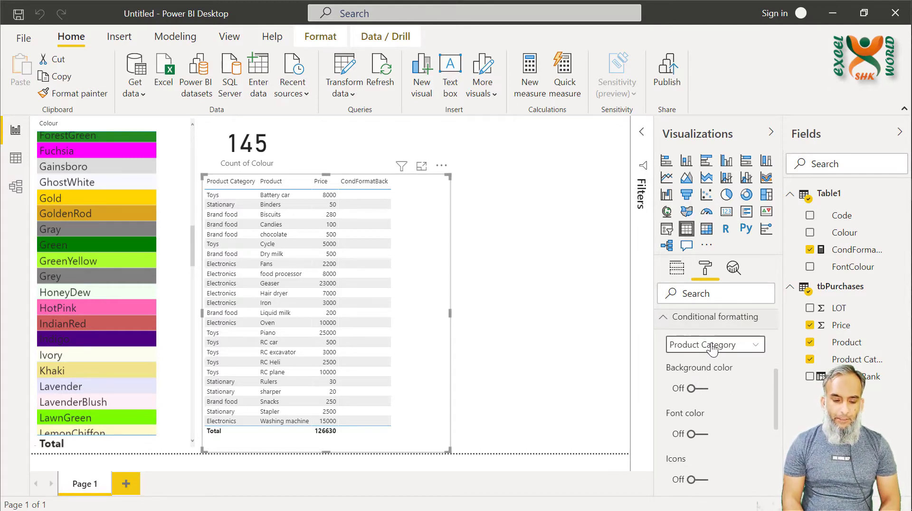
pyautogui.click(703, 390)
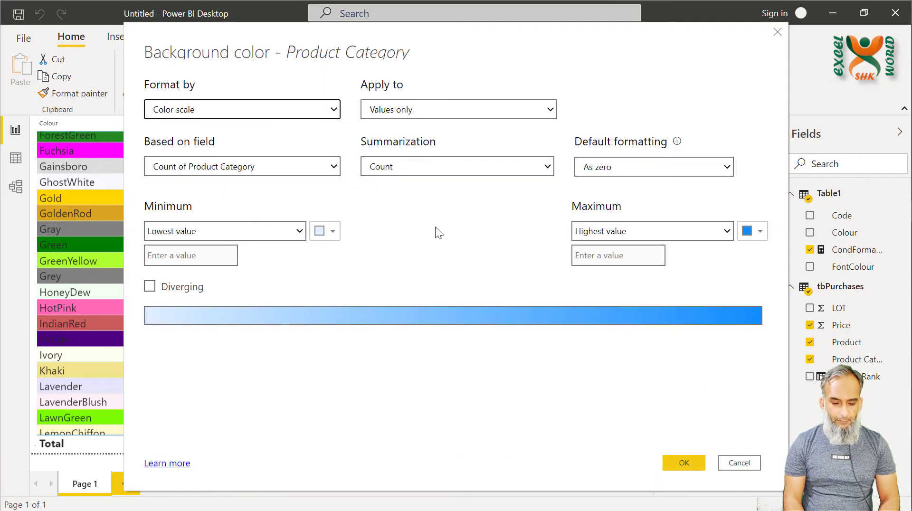
pyautogui.click(243, 110)
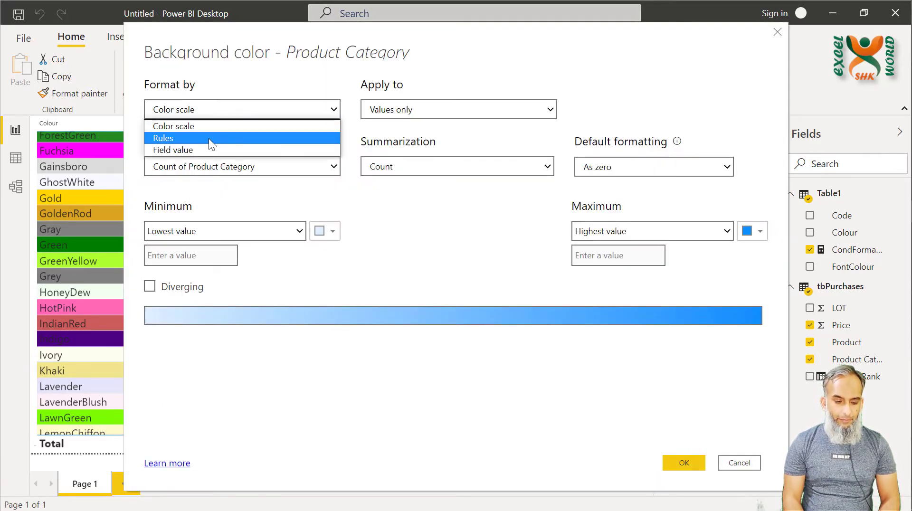
pyautogui.click(201, 149)
pyautogui.click(266, 169)
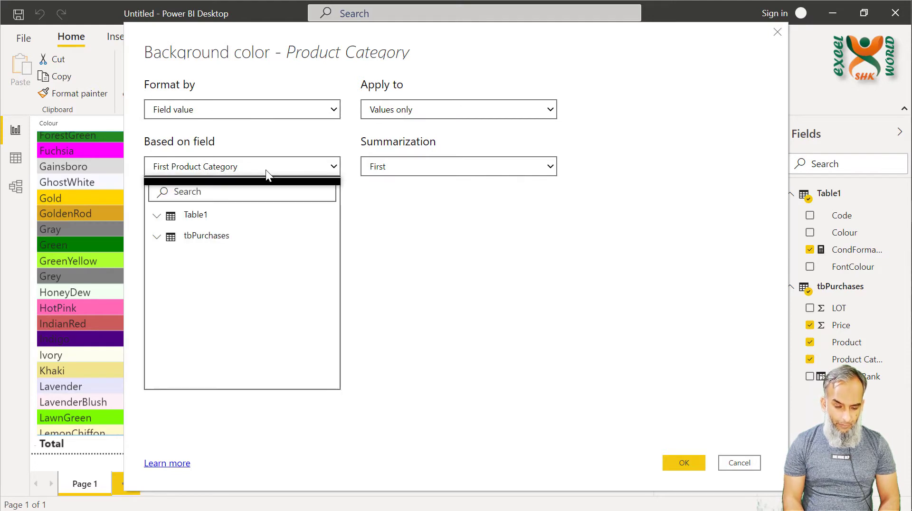
pyautogui.click(157, 216)
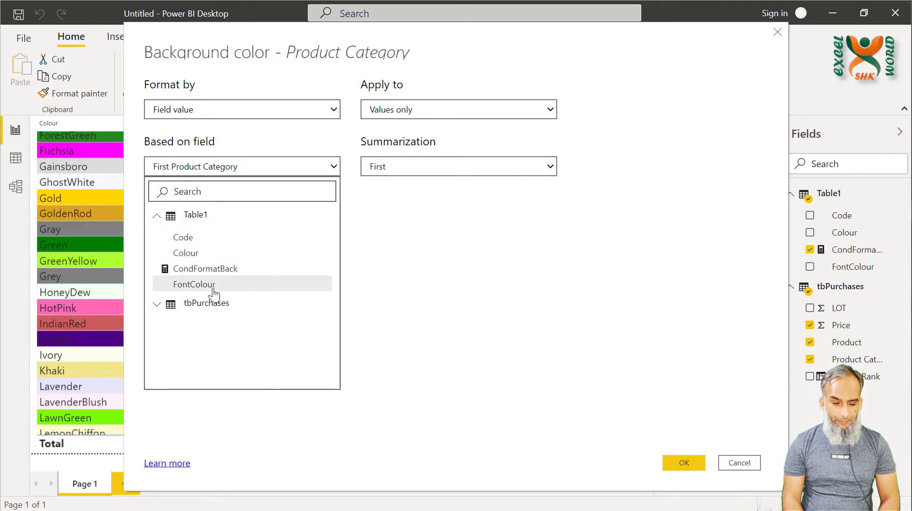
pyautogui.click(214, 269)
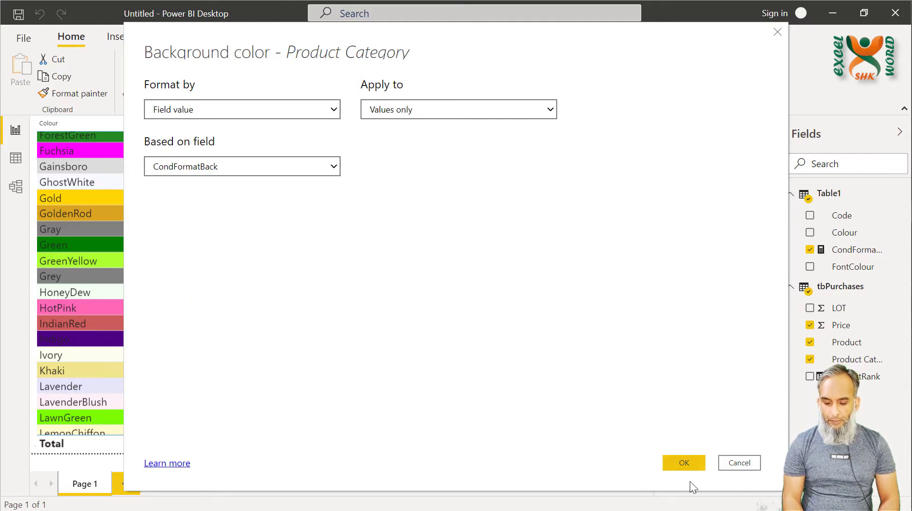
pyautogui.click(683, 464)
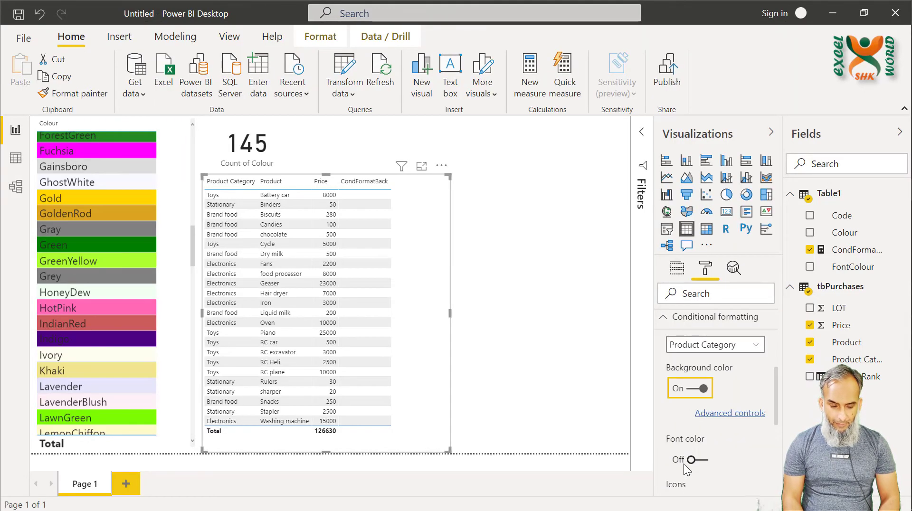
# Test the cell shading by picking GoldenRod, then clear the selection
pyautogui.click(67, 213)
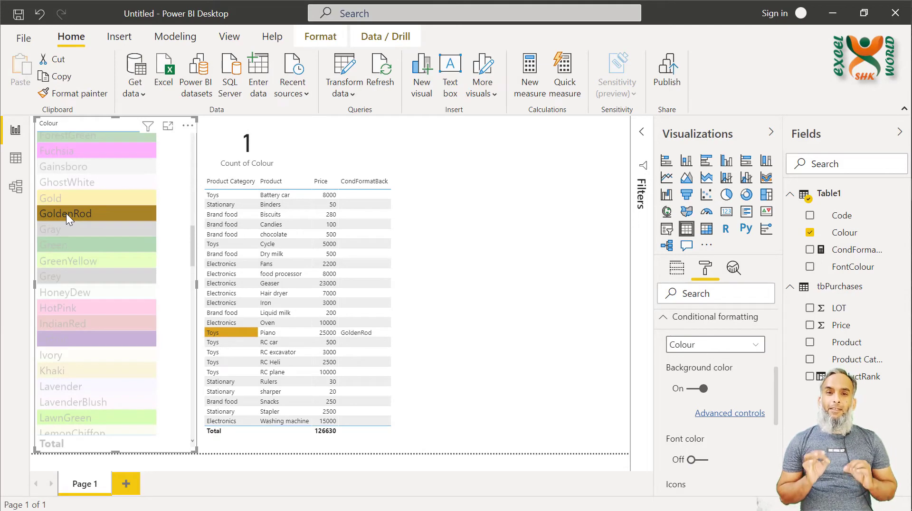
pyautogui.click(67, 213)
pyautogui.click(554, 270)
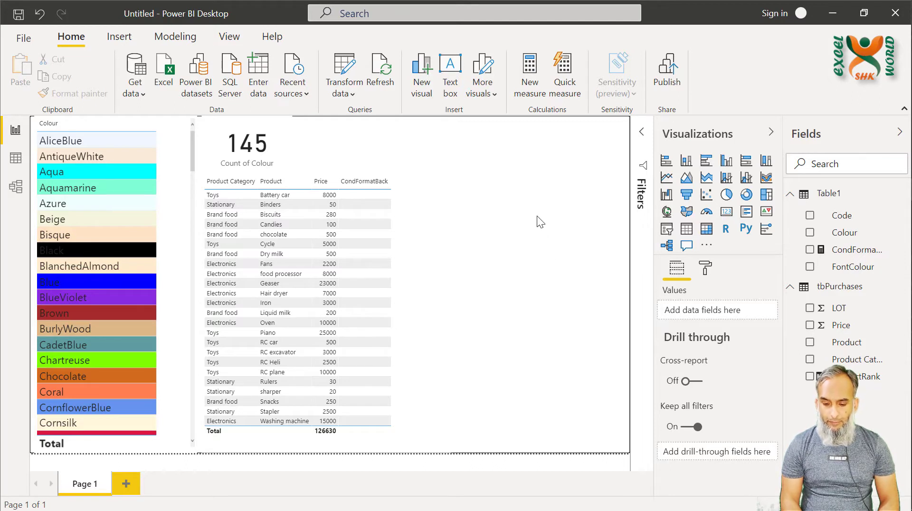
# Add a Colour slicer, switch it to Dropdown style, and shrink it at the top of the canvas
pyautogui.click(667, 229)
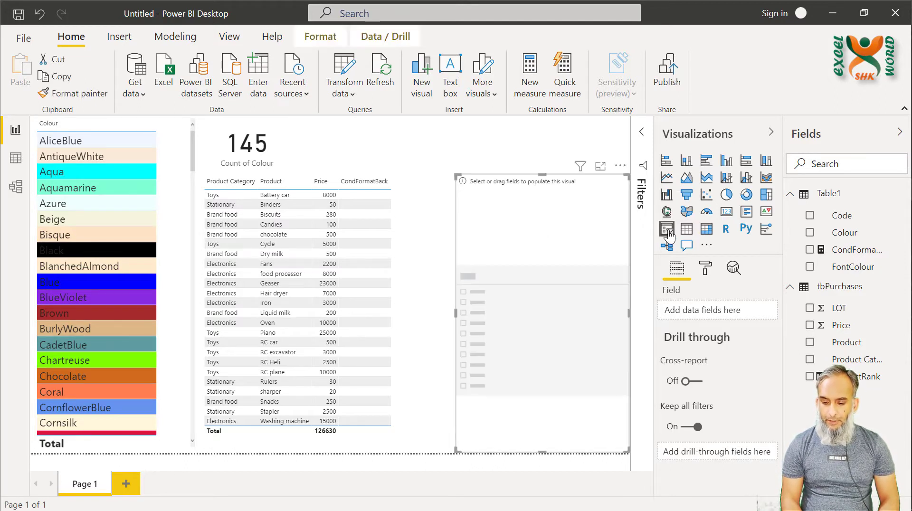
pyautogui.click(810, 233)
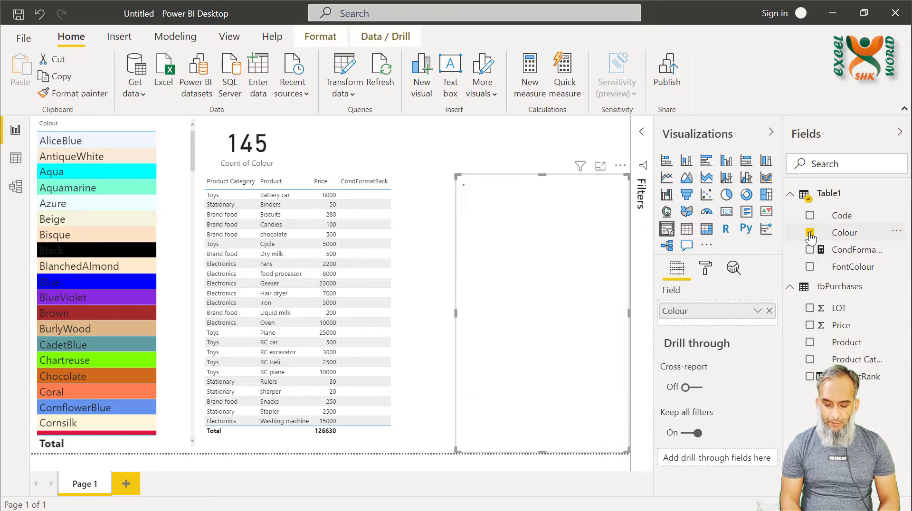
pyautogui.moveTo(628, 452); pyautogui.dragTo(592, 247)
pyautogui.click(589, 181)
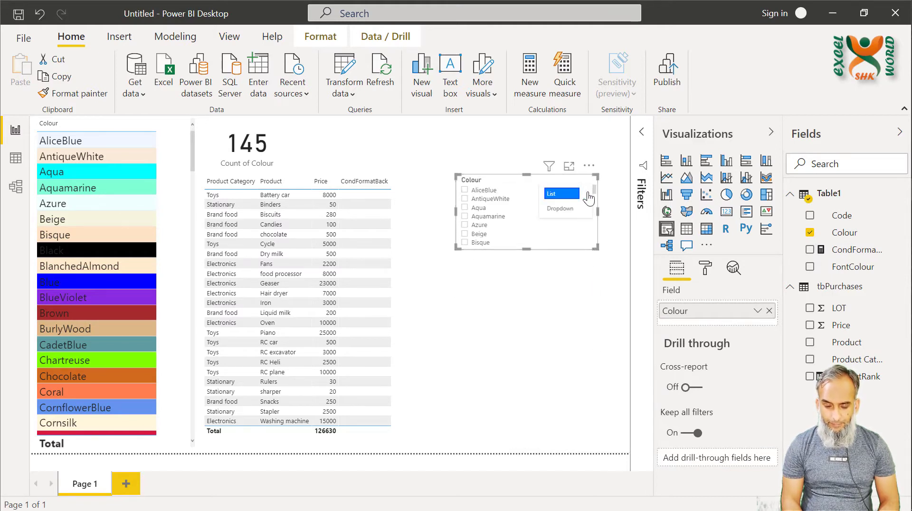
pyautogui.click(563, 209)
pyautogui.moveTo(538, 201); pyautogui.dragTo(470, 144)
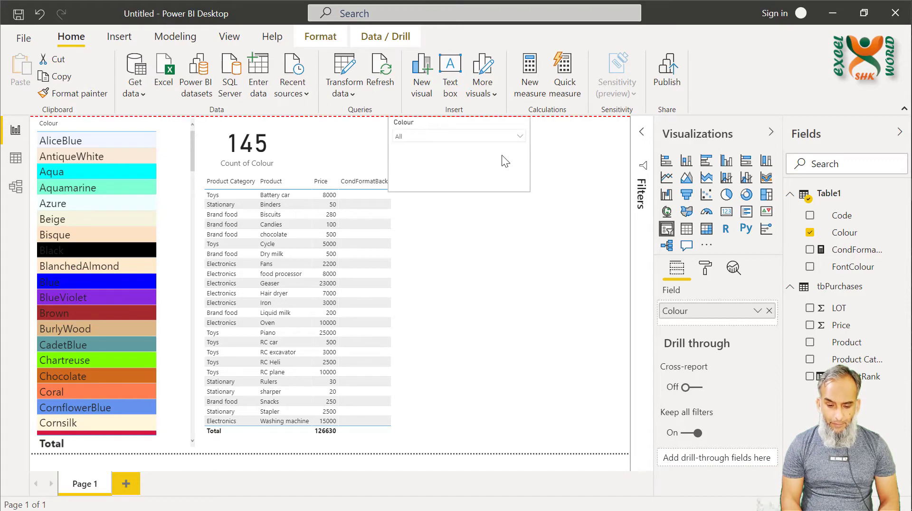
pyautogui.moveTo(469, 194); pyautogui.dragTo(458, 161)
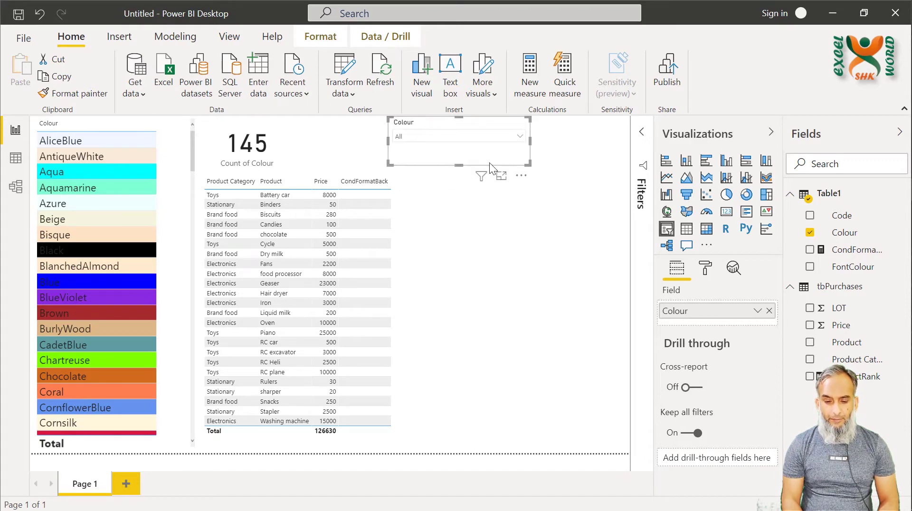
# Narrow the slicer and try Black, BlanchedAlmond, Blue and Beige before settling on Aquamarine
pyautogui.moveTo(530, 141); pyautogui.dragTo(494, 147)
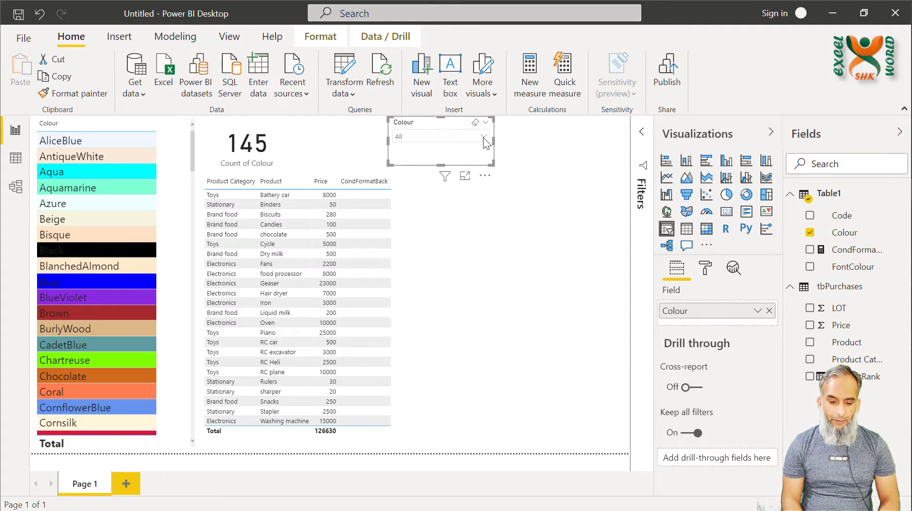
pyautogui.click(483, 138)
pyautogui.click(399, 210)
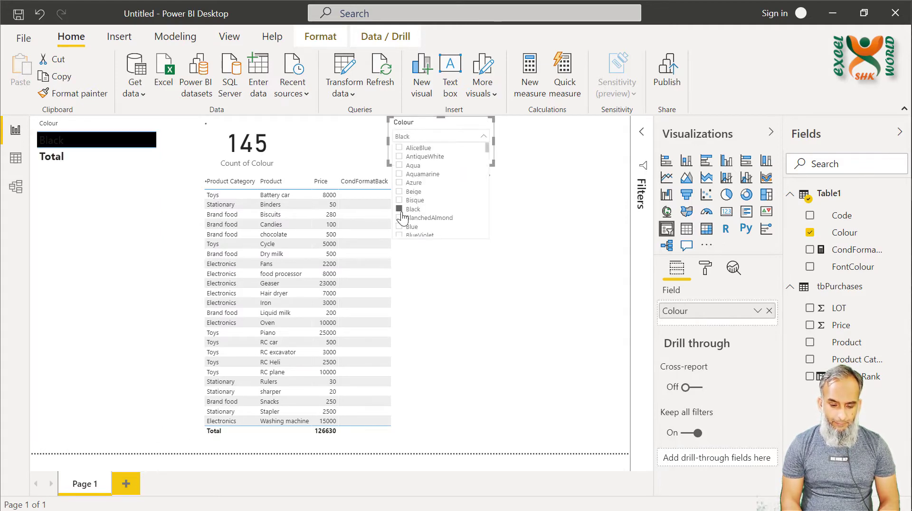
pyautogui.click(399, 218)
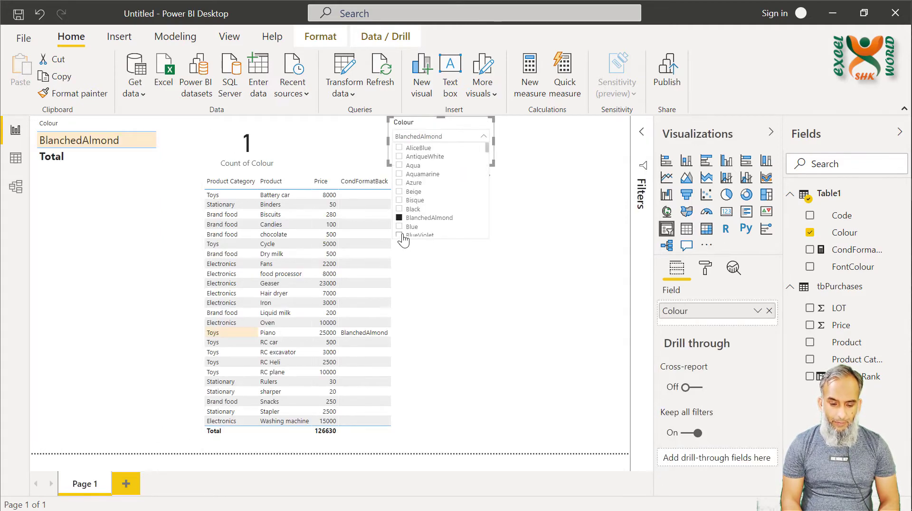
pyautogui.click(400, 227)
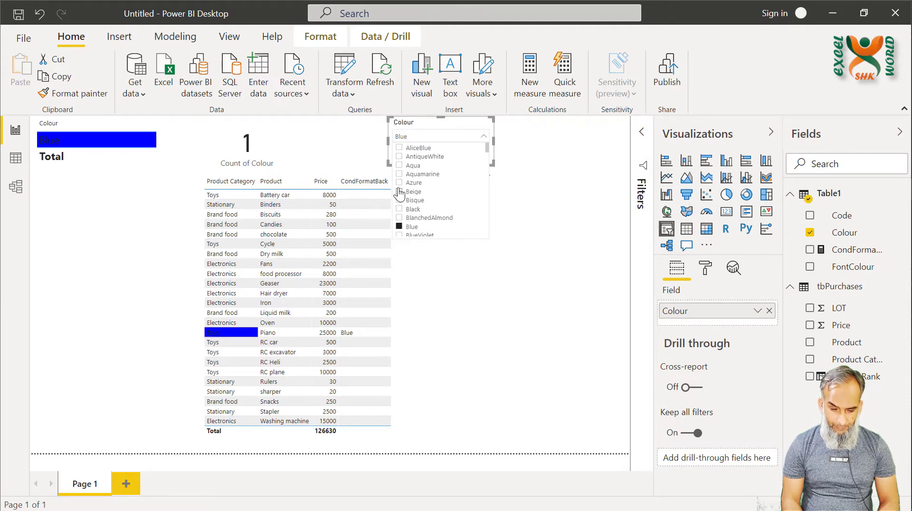
pyautogui.click(400, 192)
pyautogui.click(399, 175)
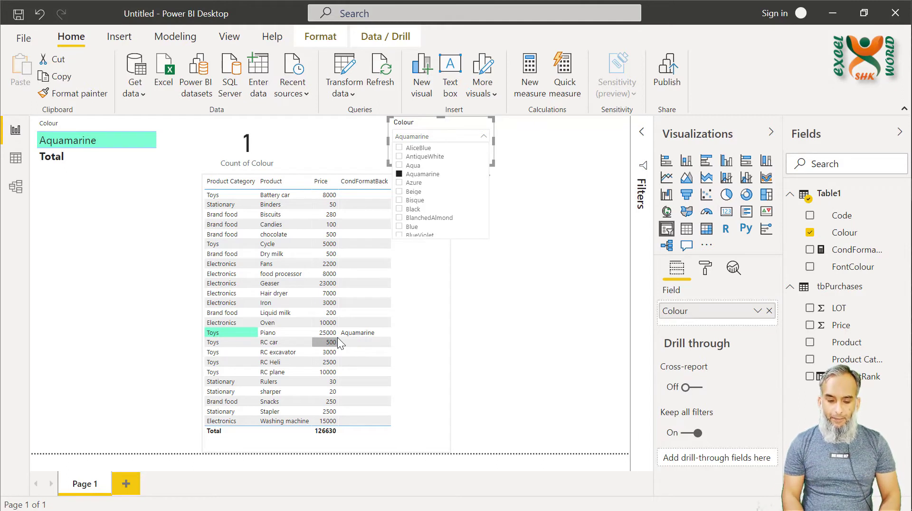
pyautogui.click(420, 349)
pyautogui.click(420, 348)
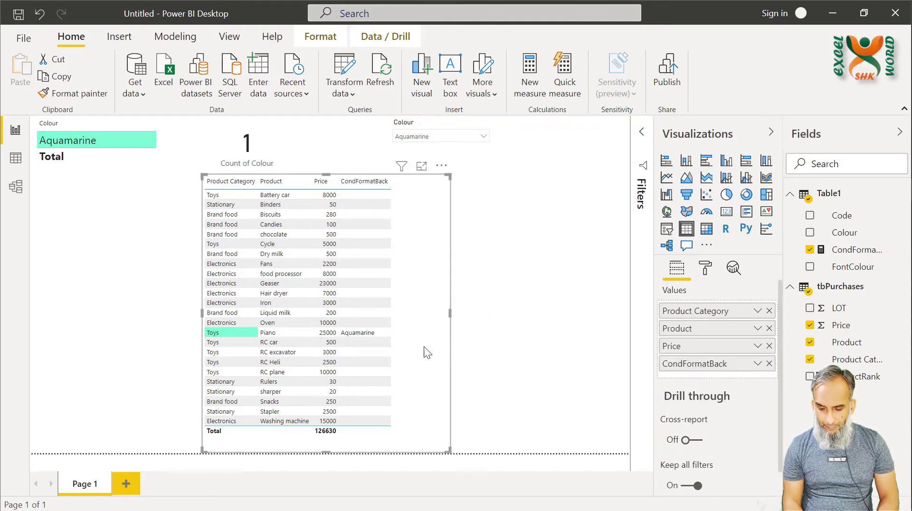
# Give the Product column a background colour driven by the CondFormatBack field value
pyautogui.click(708, 271)
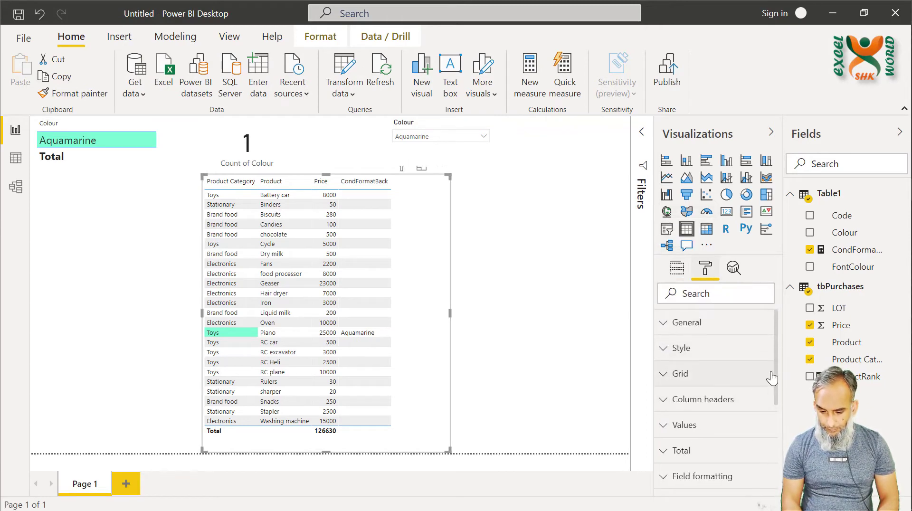
pyautogui.scroll(-3, 734, 428)
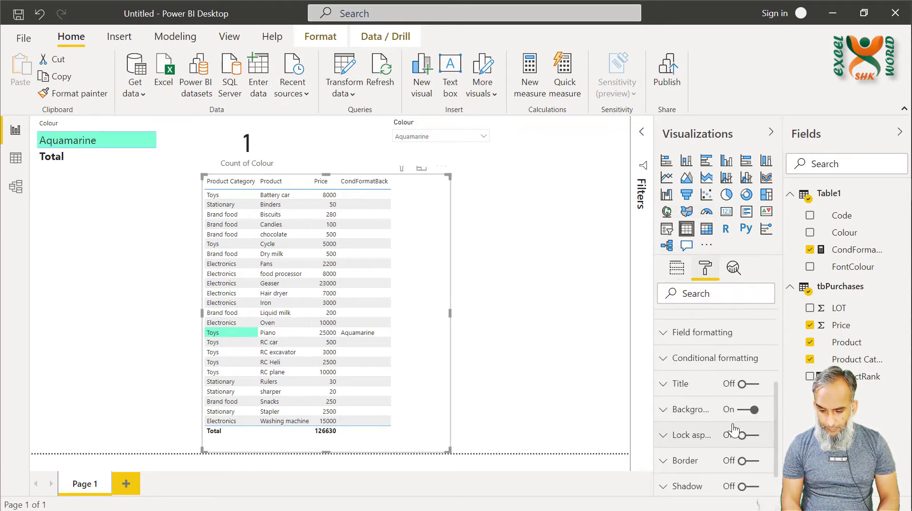
pyautogui.click(703, 362)
pyautogui.click(710, 385)
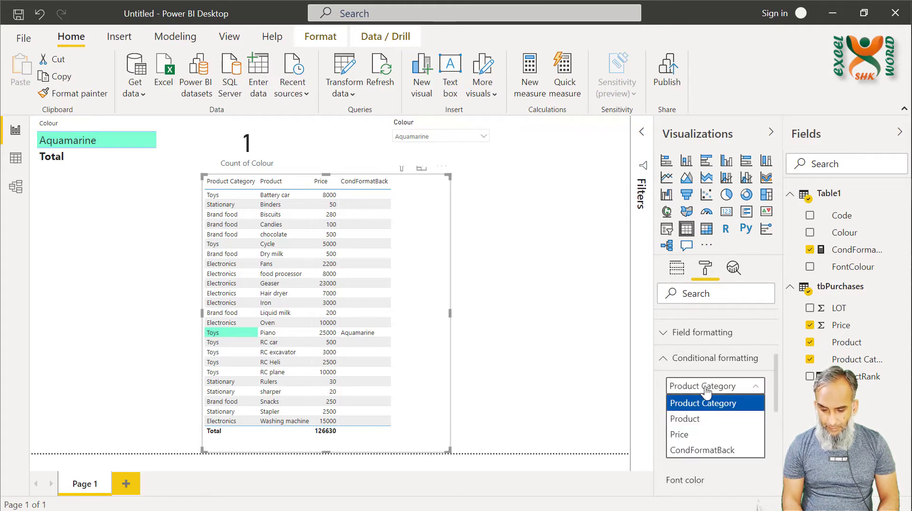
pyautogui.click(697, 420)
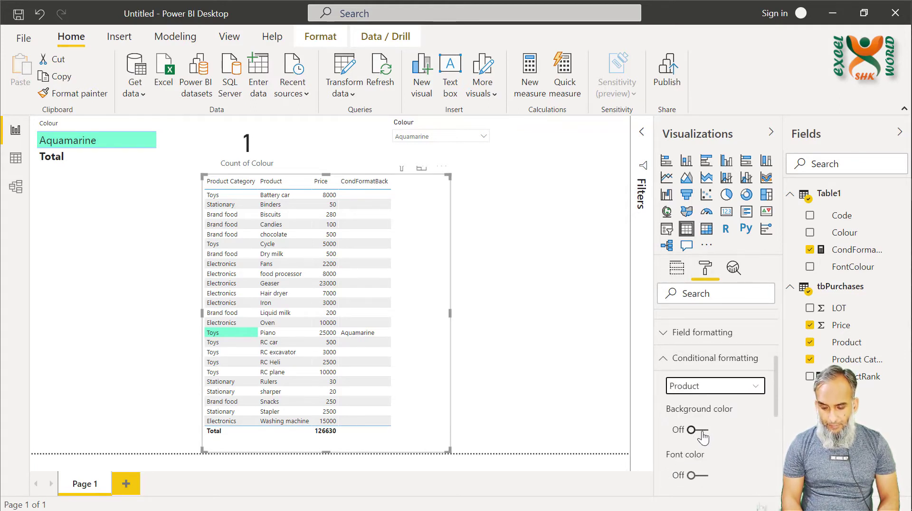
pyautogui.click(698, 430)
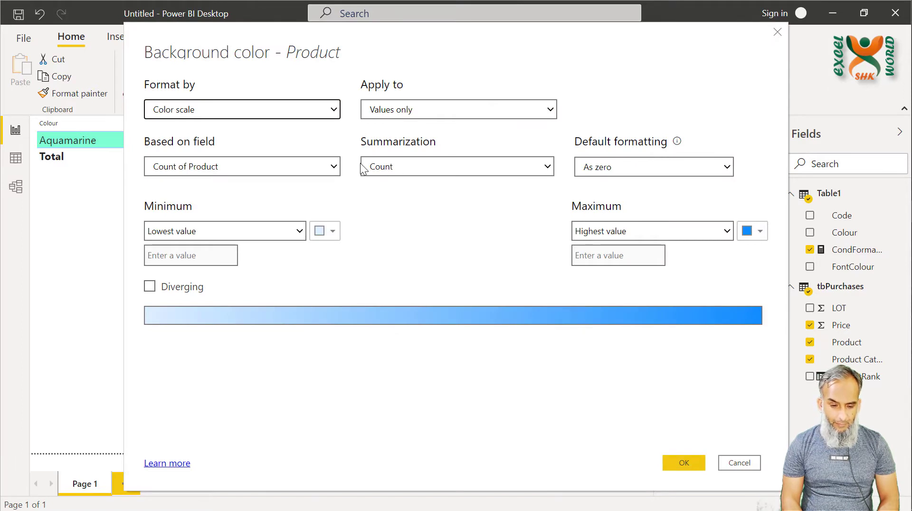
pyautogui.click(297, 116)
pyautogui.click(235, 146)
pyautogui.click(236, 164)
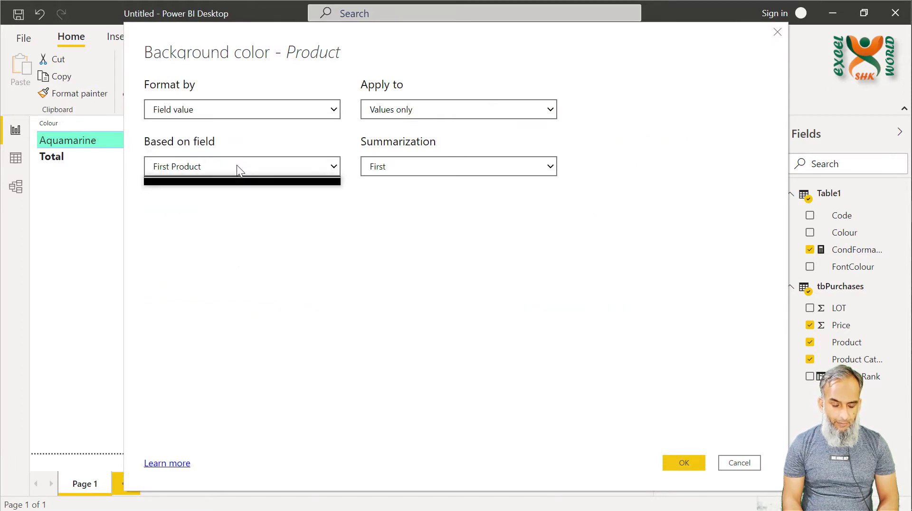
pyautogui.click(157, 216)
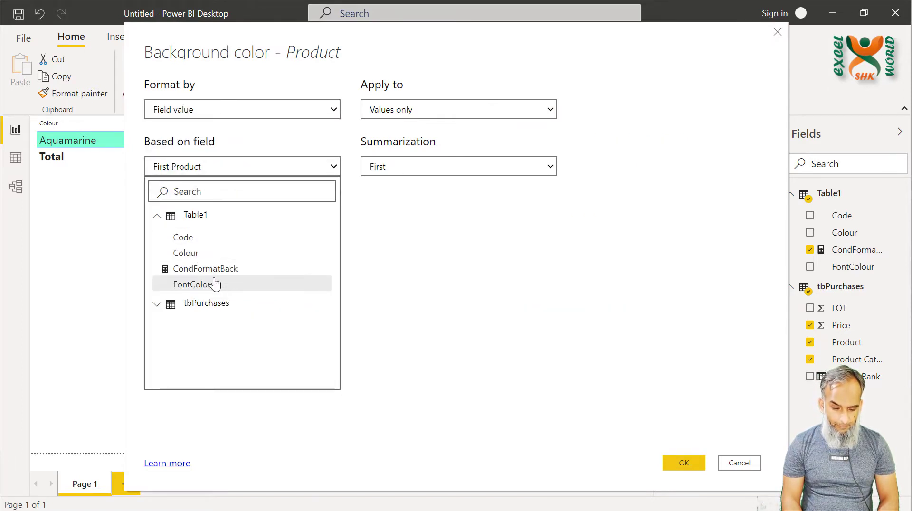
pyautogui.click(204, 268)
pyautogui.click(679, 464)
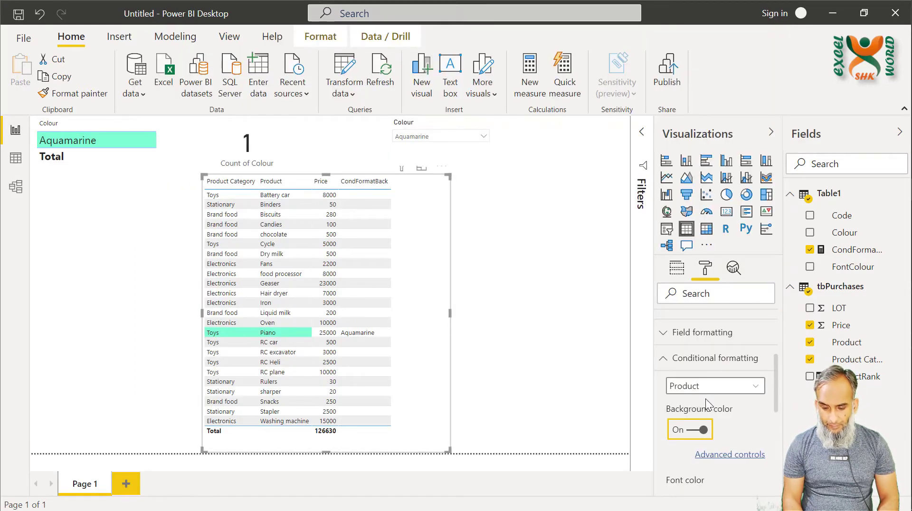
# Colour the Price column's background by the CondFormatBack field value via Advanced controls
pyautogui.click(684, 387)
pyautogui.click(689, 434)
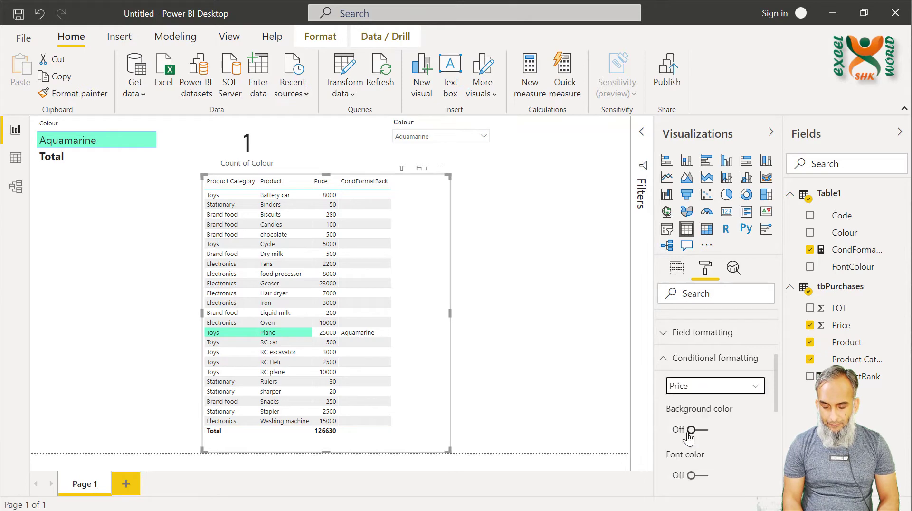
pyautogui.click(694, 429)
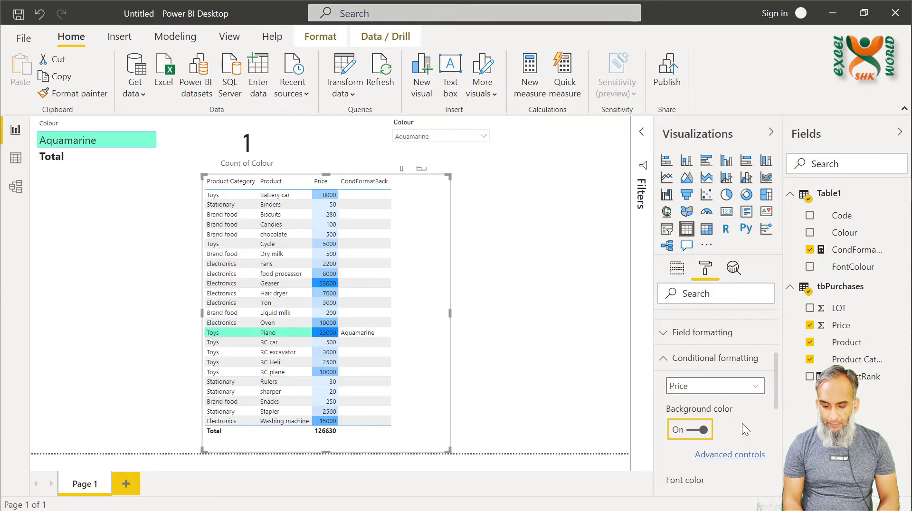
pyautogui.scroll(-2, 742, 430)
pyautogui.click(734, 393)
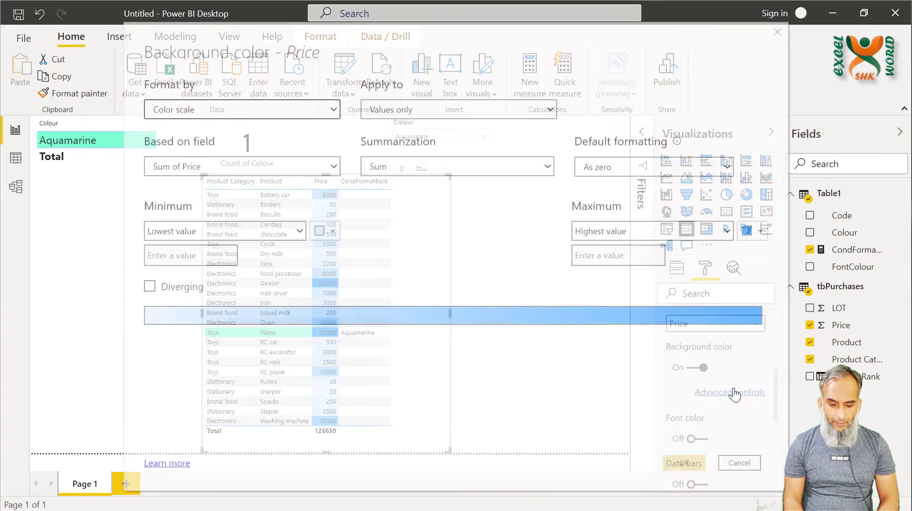
pyautogui.click(239, 112)
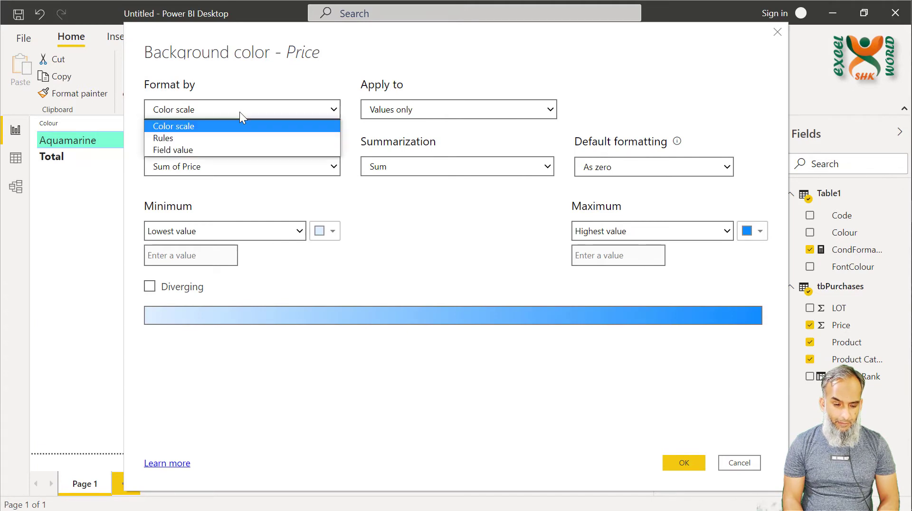
pyautogui.click(208, 150)
pyautogui.click(208, 166)
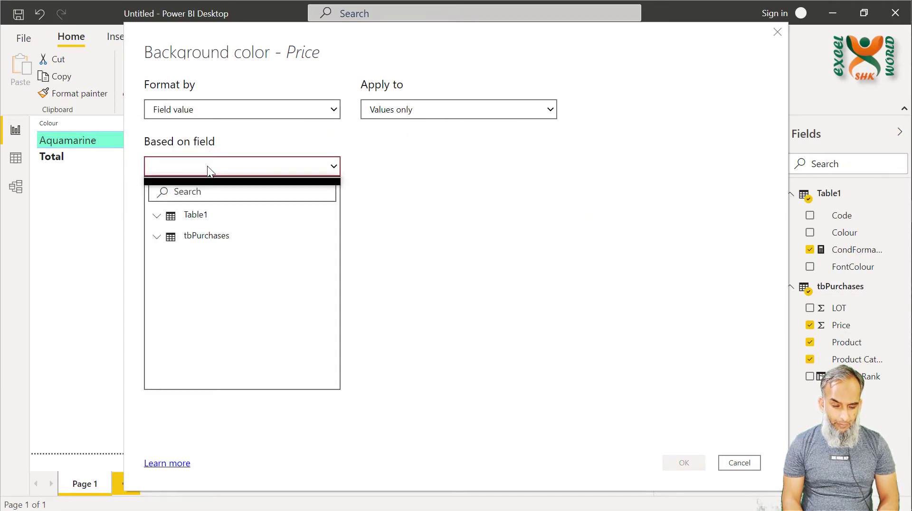
pyautogui.click(190, 215)
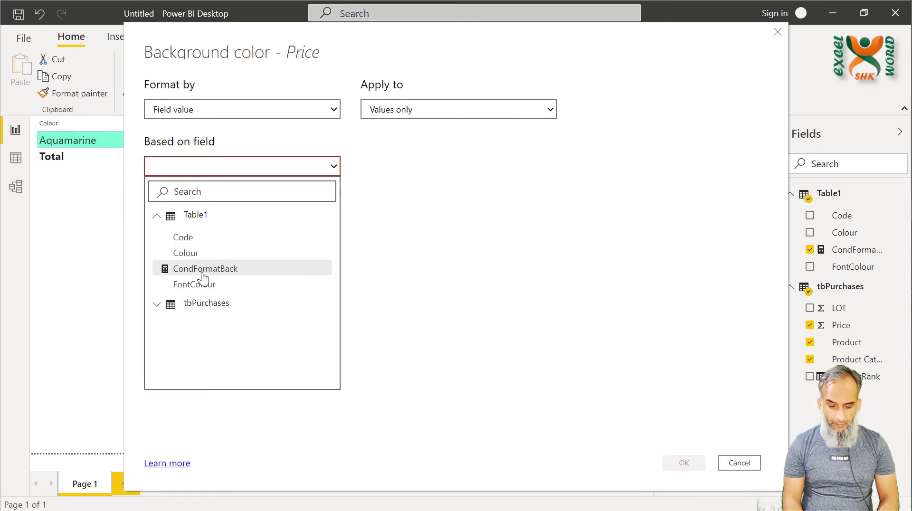
pyautogui.click(203, 270)
pyautogui.click(685, 463)
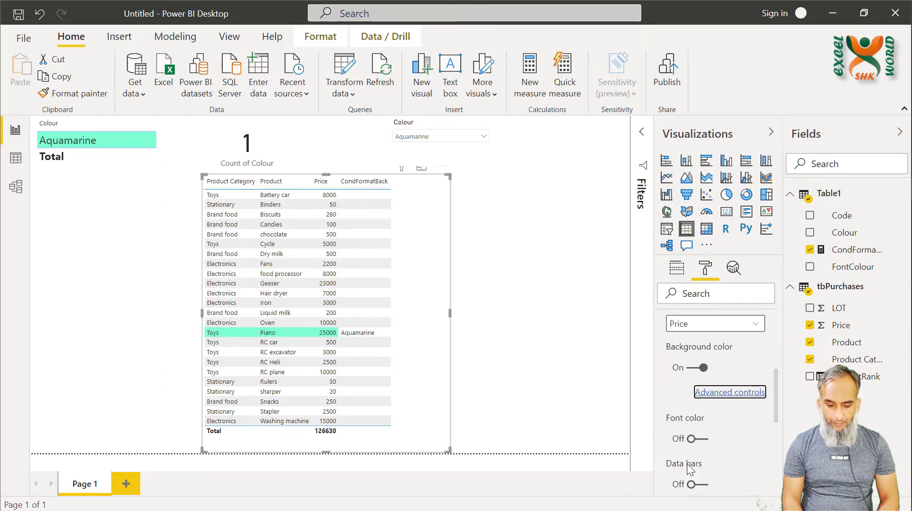
pyautogui.click(437, 320)
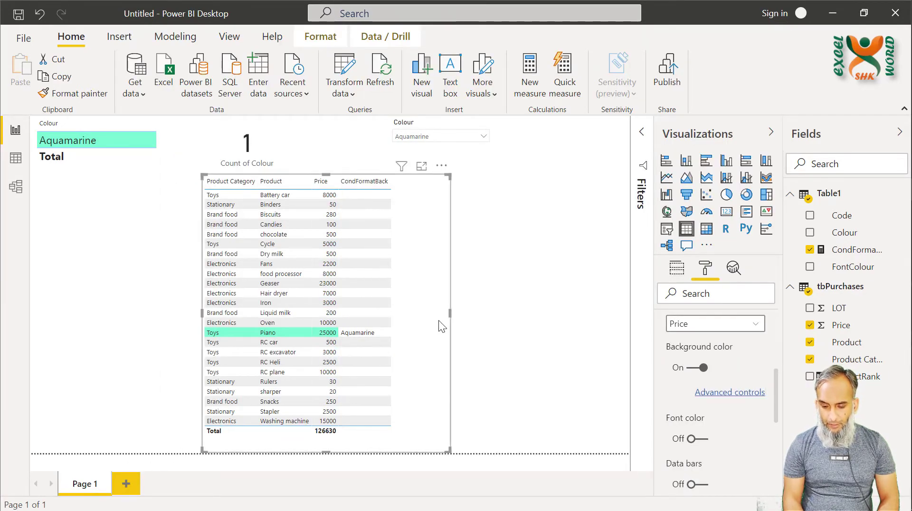
# Remove the CondFormatBack column from the purchases table's Values
pyautogui.click(677, 268)
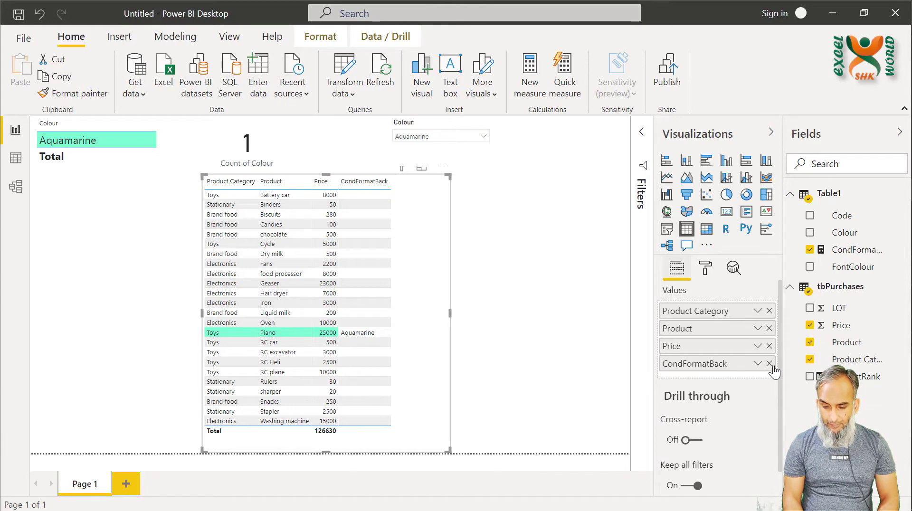
pyautogui.click(769, 363)
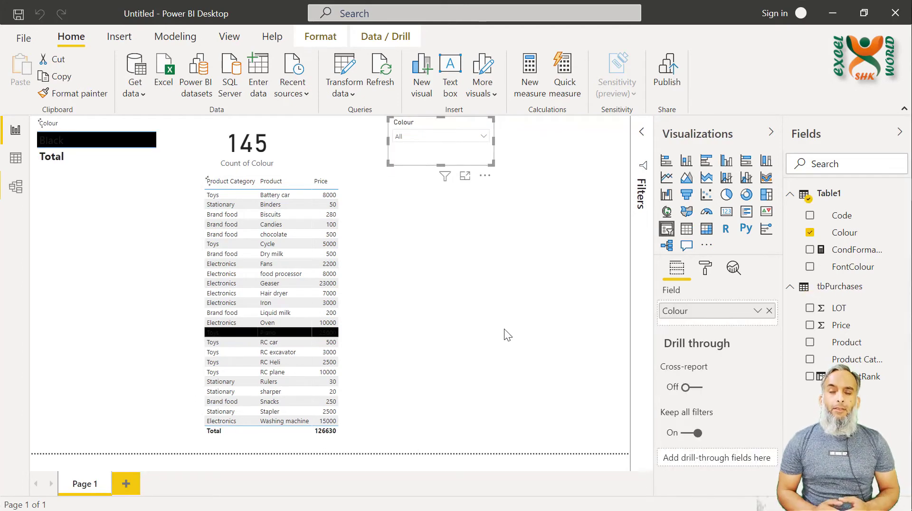
pyautogui.click(505, 329)
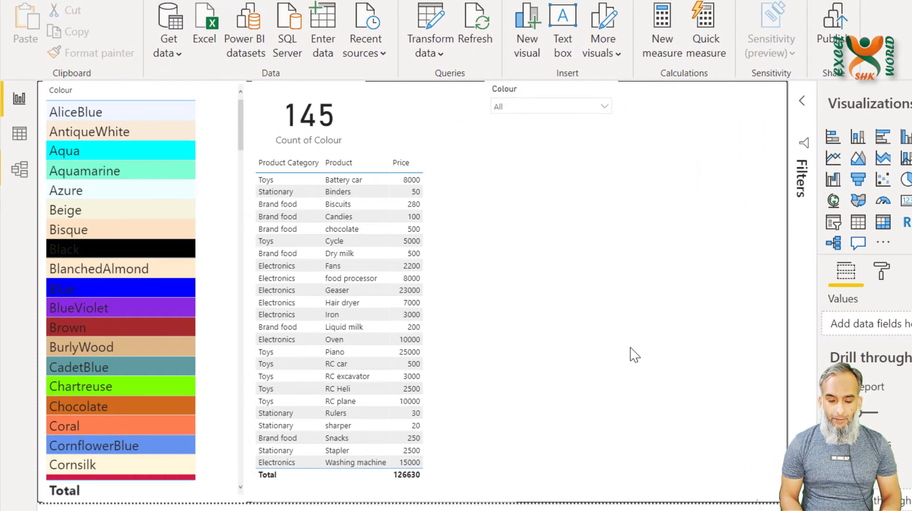
# Set the Colour slicer to Black
pyautogui.click(539, 105)
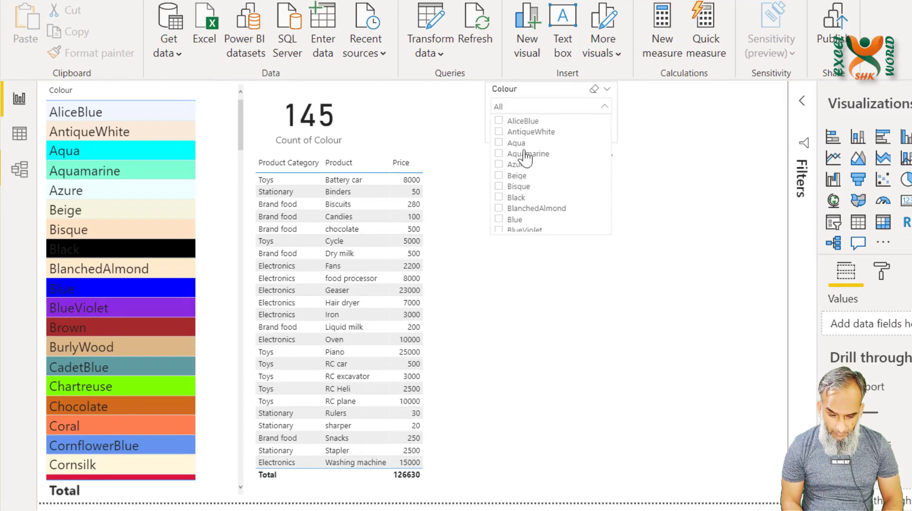
pyautogui.click(501, 197)
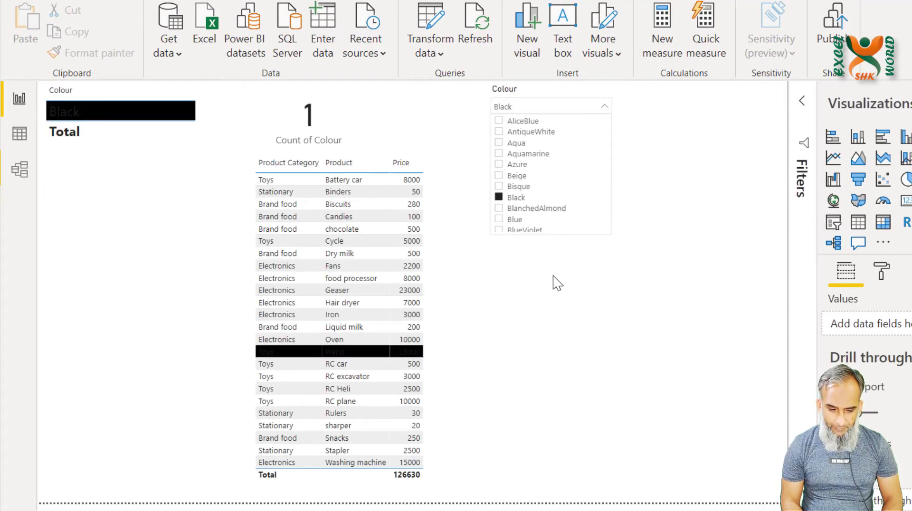
pyautogui.click(549, 309)
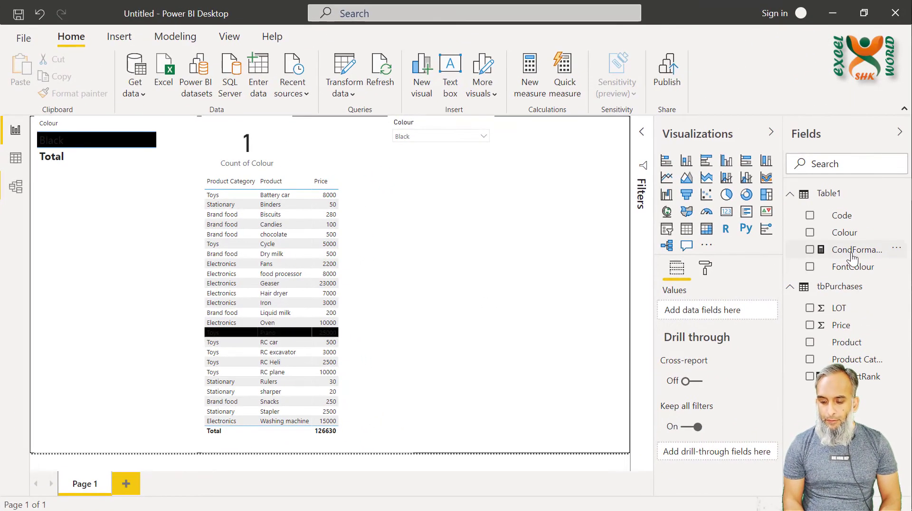
# Create a new measure from the copied CondFormatBack formula and name it CondFormatFont
pyautogui.click(851, 254)
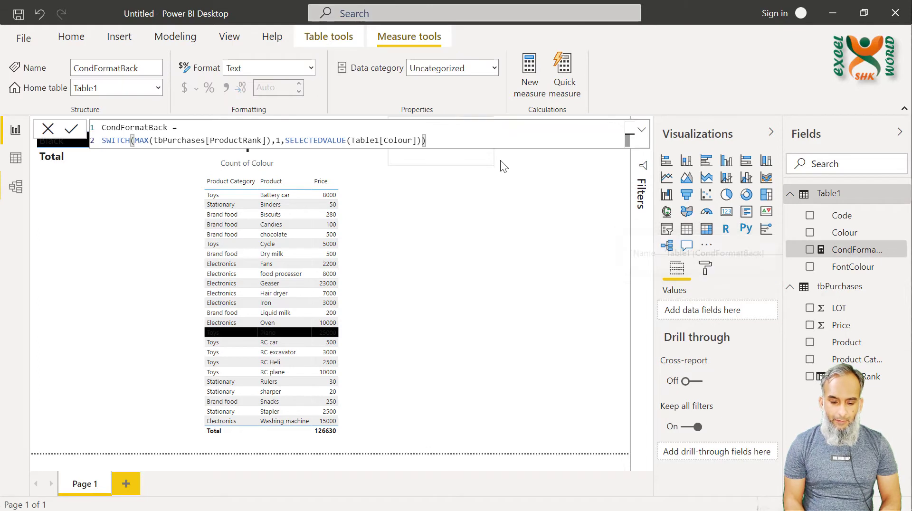
pyautogui.moveTo(457, 141); pyautogui.dragTo(98, 127)
pyautogui.hotkey('ctrl', 'c')
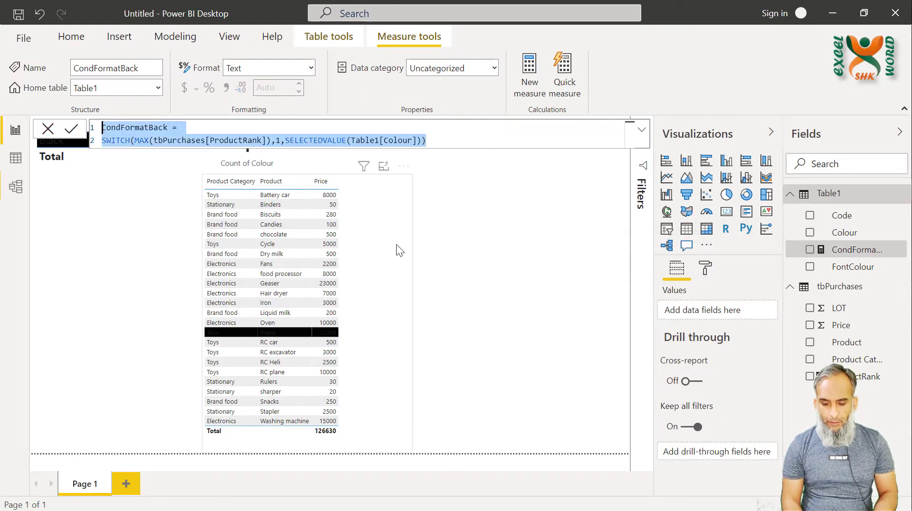
pyautogui.click(539, 87)
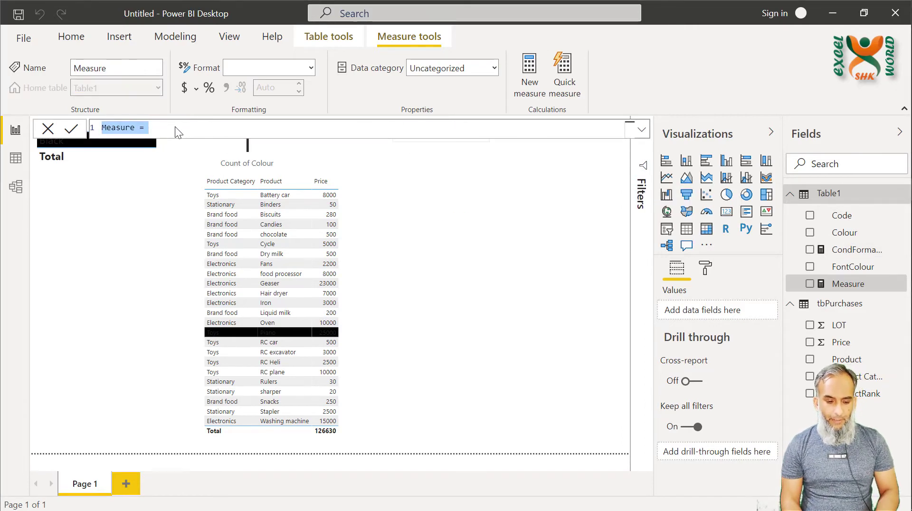
pyautogui.hotkey('ctrl', 'v')
pyautogui.doubleClick(207, 95)
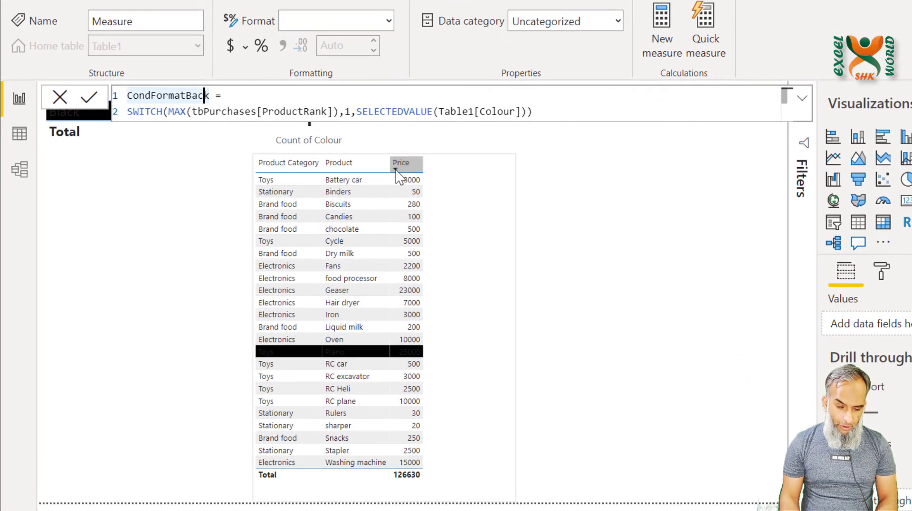
pyautogui.press('Right')
pyautogui.hotkey('shift', 'Left')
pyautogui.hotkey('shift', 'Left')
pyautogui.hotkey('shift', 'Left')
pyautogui.hotkey('shift', 'Left')
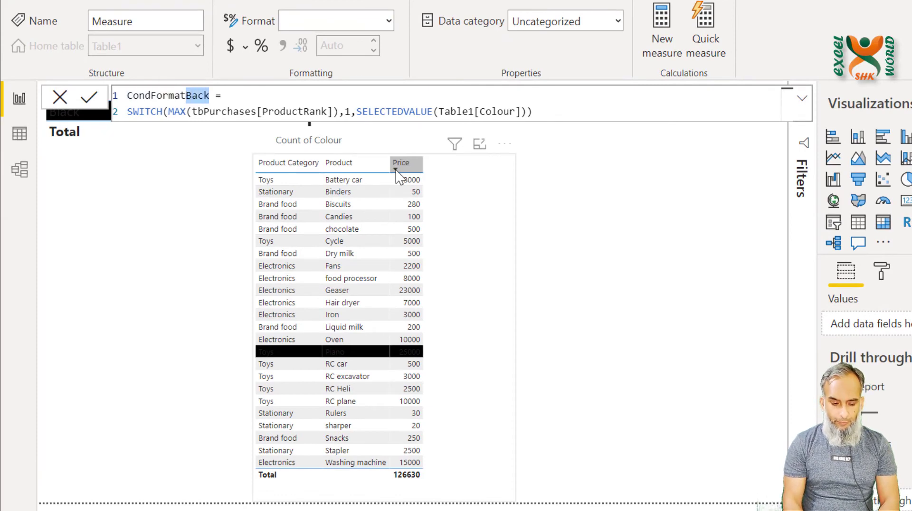
pyautogui.write('Font')
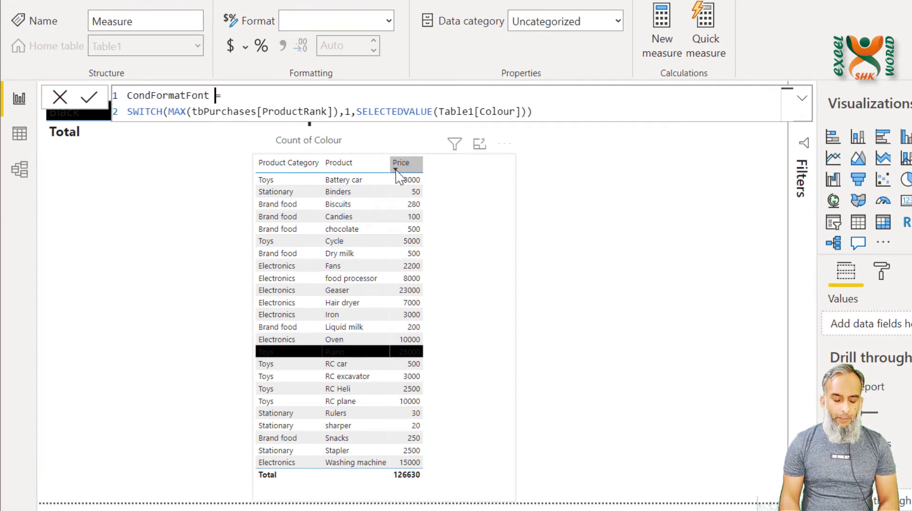
# Swap Table1[Colour] for Table1[FontColour] in the CondFormatFont formula and commit it
pyautogui.press('Down')
pyautogui.press('Right')
pyautogui.press('Right')
pyautogui.press('Right')
pyautogui.press('Right')
pyautogui.press('Right')
pyautogui.press('Right')
pyautogui.press('Right')
pyautogui.press('Right')
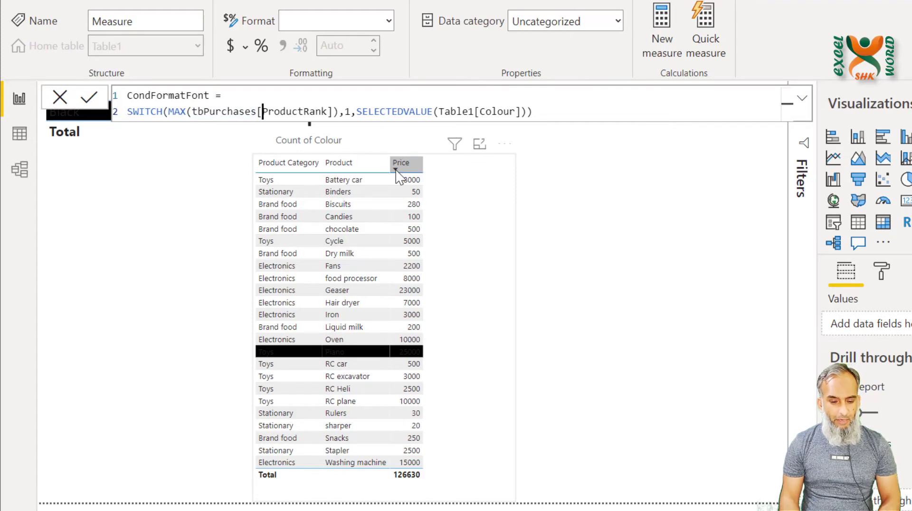
pyautogui.press('Right')
pyautogui.press('Right')
pyautogui.press('Right')
pyautogui.press('Right')
pyautogui.press('Right')
pyautogui.press('Right')
pyautogui.press('Right')
pyautogui.press('Right')
pyautogui.press('Right')
pyautogui.press('Right')
pyautogui.press('Right')
pyautogui.press('Right')
pyautogui.press('Right')
pyautogui.press('Right')
pyautogui.press('Right')
pyautogui.press('Right')
pyautogui.press('Right')
pyautogui.press('Right')
pyautogui.press('Right')
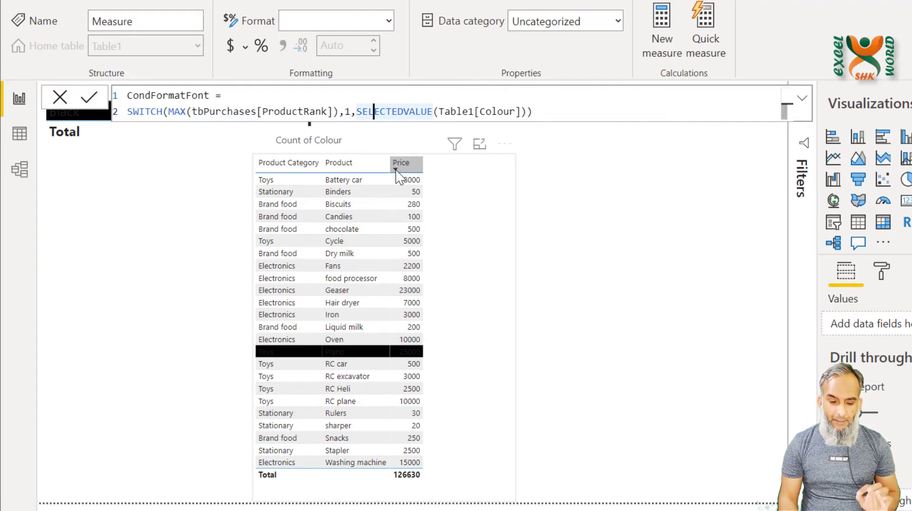
pyautogui.press('Right')
pyautogui.press('Right')
pyautogui.press('Right')
pyautogui.press('Right')
pyautogui.press('Right')
pyautogui.press('Right')
pyautogui.press('Right')
pyautogui.press('Right')
pyautogui.press('Right')
pyautogui.press('Right')
pyautogui.press('Right')
pyautogui.hotkey('shift', 'Right')
pyautogui.hotkey('shift', 'Right')
pyautogui.hotkey('shift', 'Right')
pyautogui.hotkey('shift', 'Right')
pyautogui.hotkey('shift', 'Right')
pyautogui.hotkey('shift', 'Right')
pyautogui.hotkey('shift', 'Right')
pyautogui.hotkey('shift', 'Right')
pyautogui.hotkey('shift', 'Right')
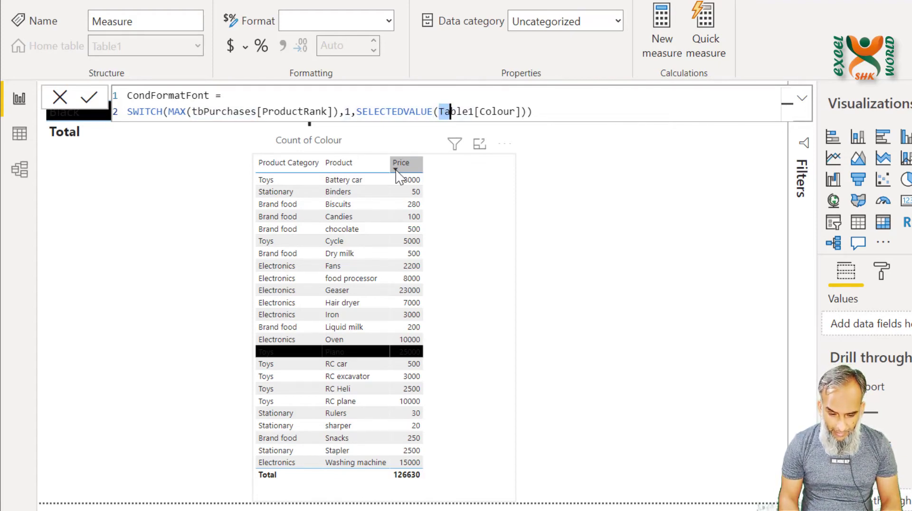
pyautogui.hotkey('shift', 'Right')
pyautogui.hotkey('shift', 'Right')
pyautogui.hotkey('shift', 'Right')
pyautogui.hotkey('shift', 'Right')
pyautogui.hotkey('shift', 'Right')
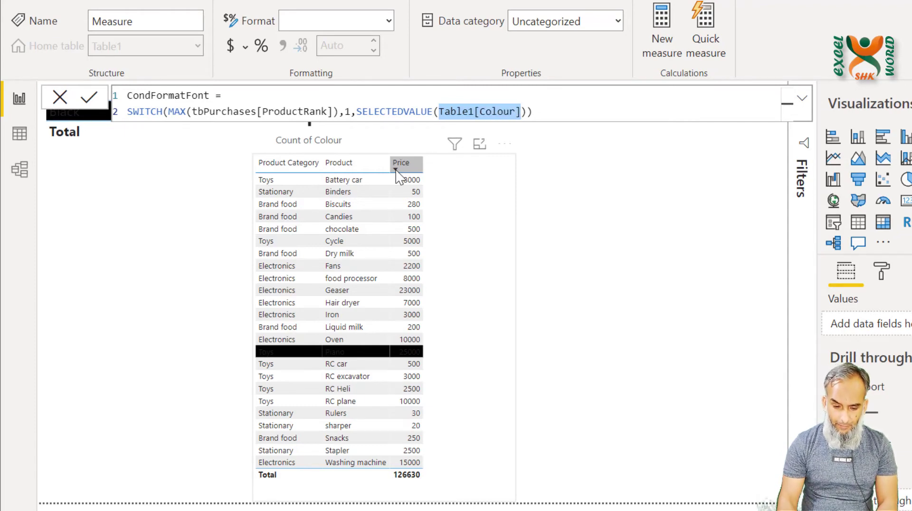
pyautogui.press('BackSpace')
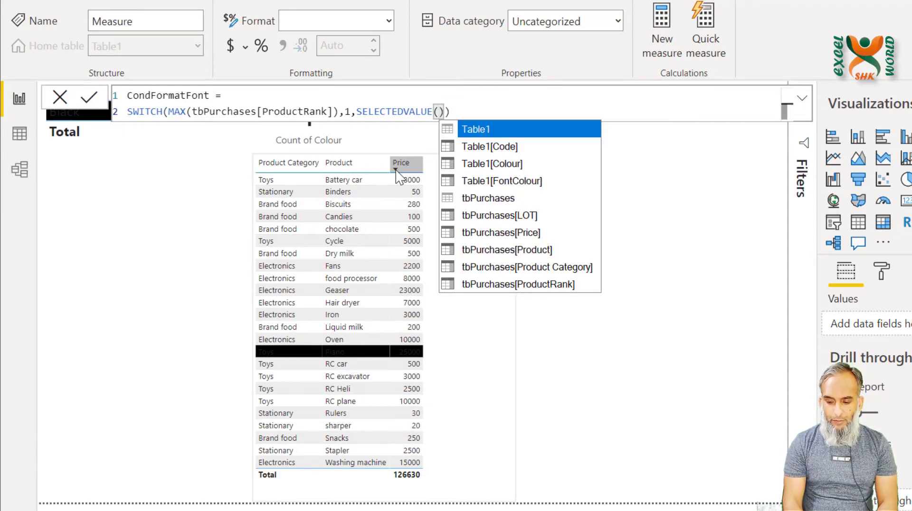
pyautogui.write('font')
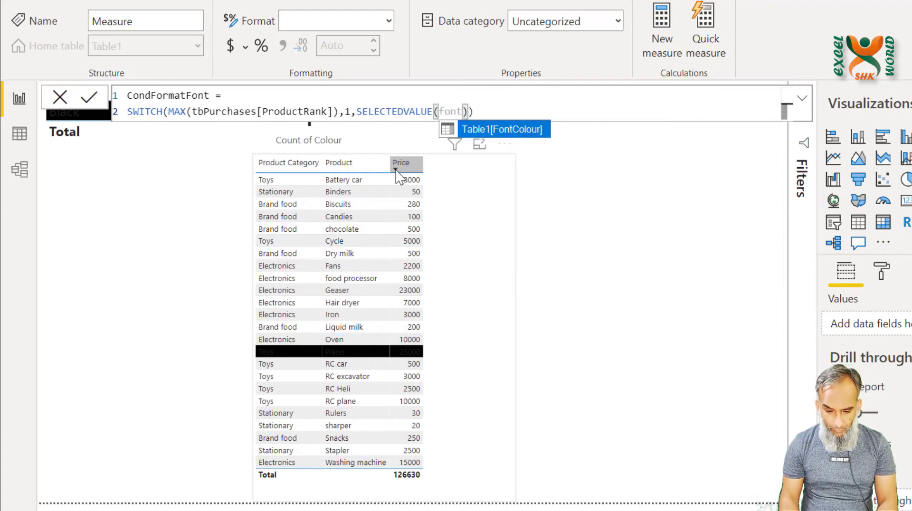
pyautogui.press('Tab')
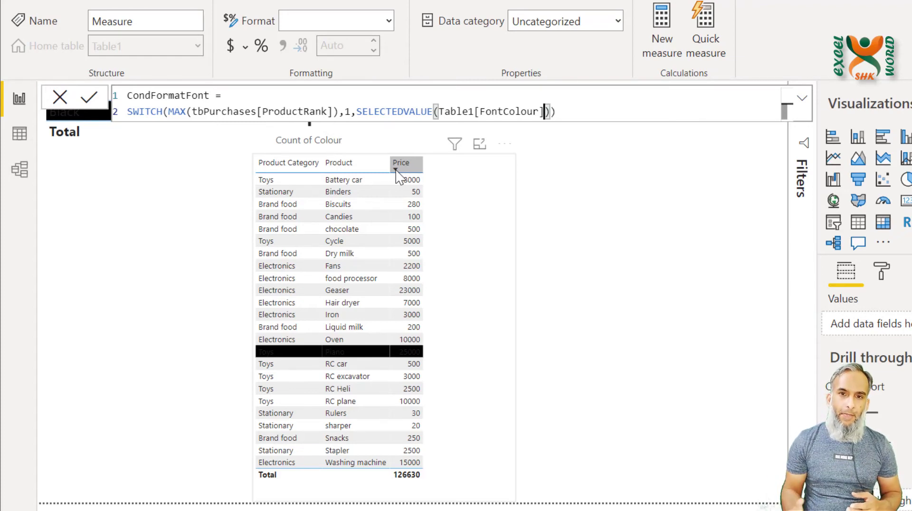
pyautogui.click(641, 108)
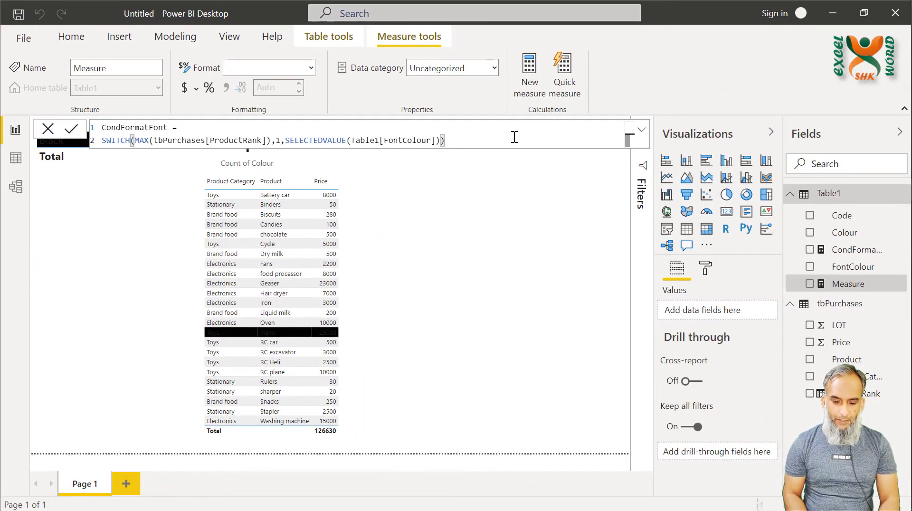
pyautogui.press('Return')
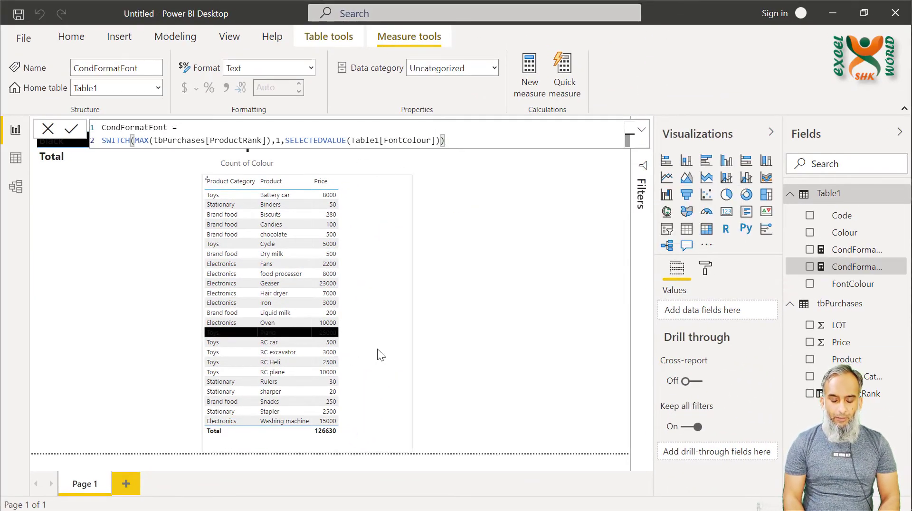
# Set Product Category's font colour by field value, based on the CondFormatFont measure
pyautogui.click(394, 328)
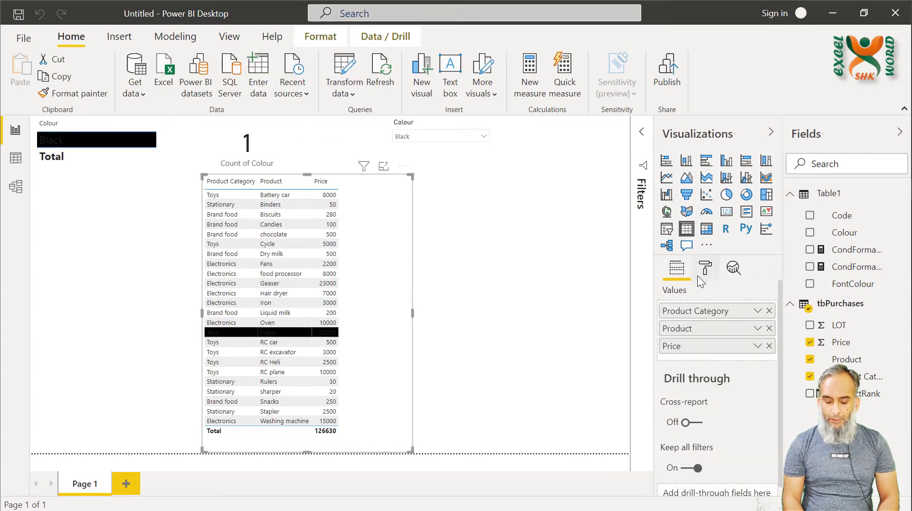
pyautogui.click(703, 272)
pyautogui.scroll(-5, 703, 399)
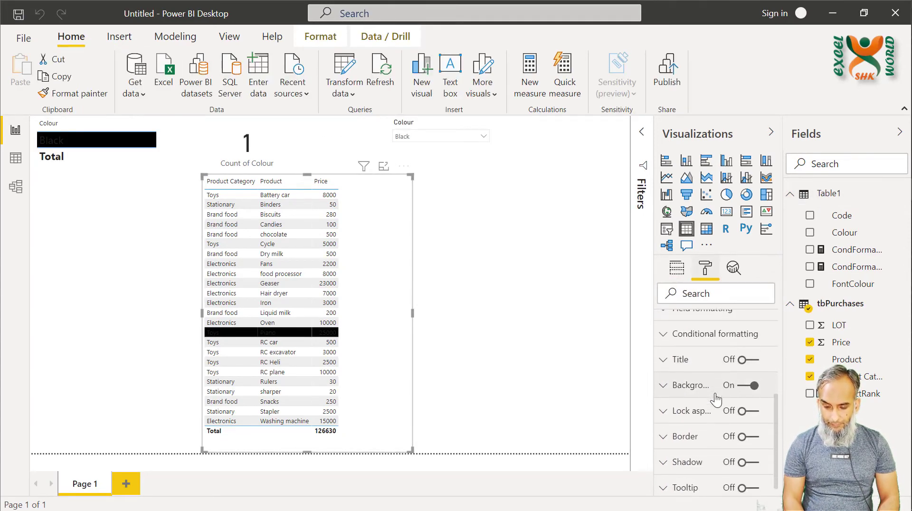
pyautogui.click(684, 335)
pyautogui.scroll(-2, 726, 407)
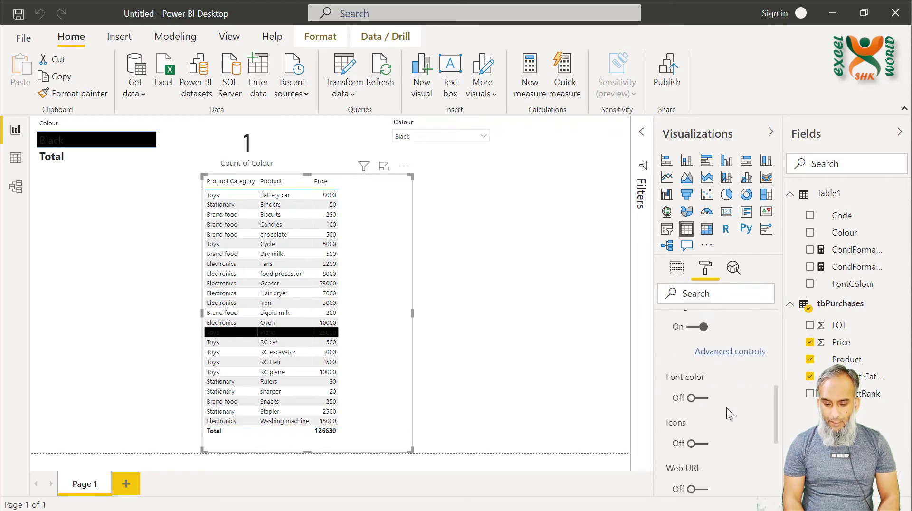
pyautogui.click(698, 398)
pyautogui.click(730, 420)
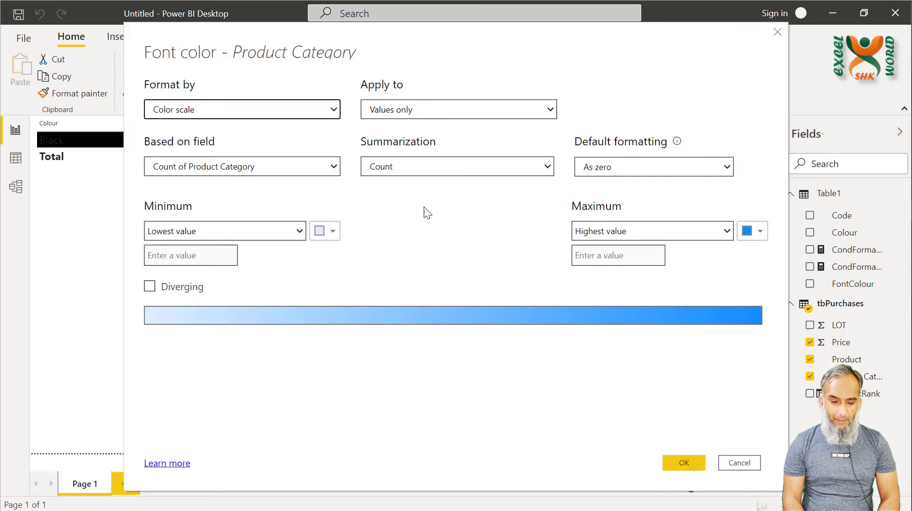
pyautogui.click(266, 109)
pyautogui.click(224, 149)
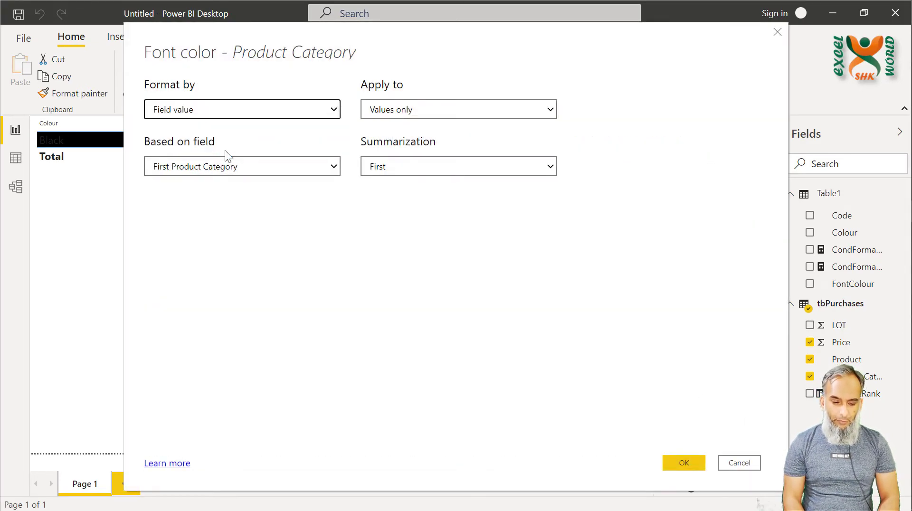
pyautogui.click(255, 166)
pyautogui.click(192, 217)
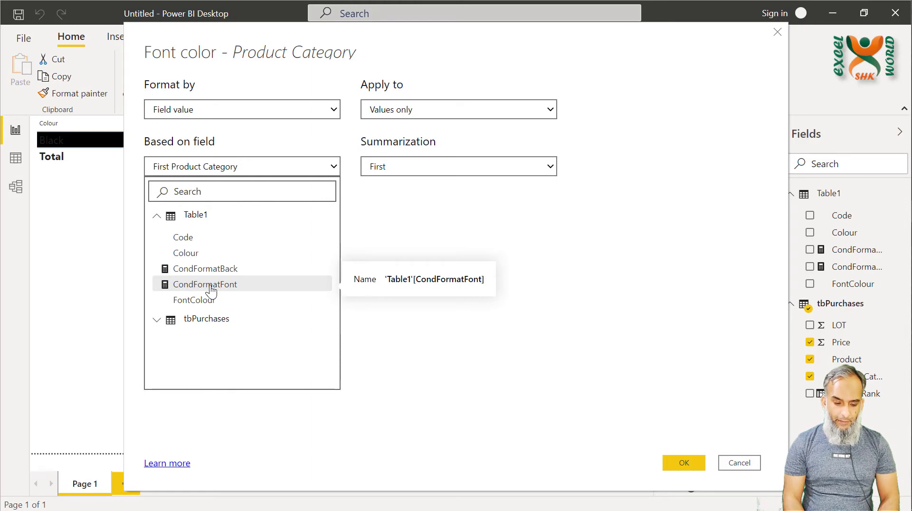
pyautogui.click(230, 286)
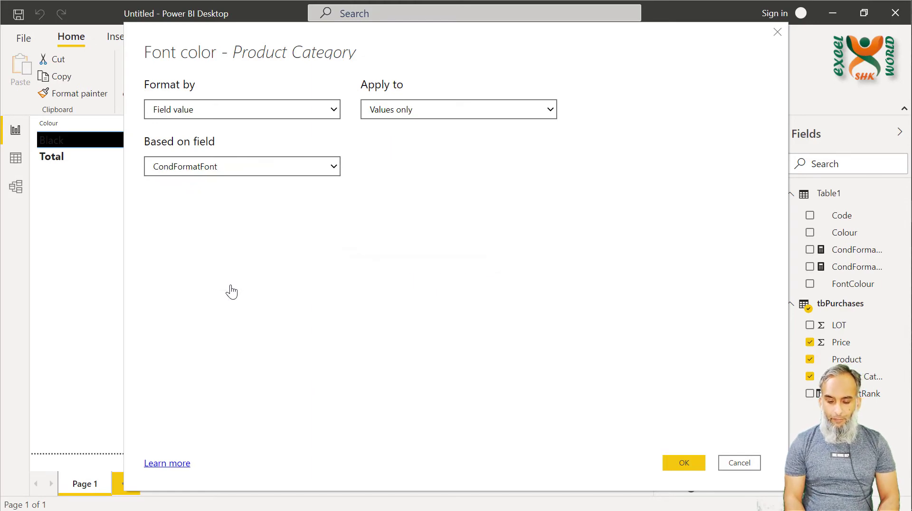
pyautogui.click(682, 464)
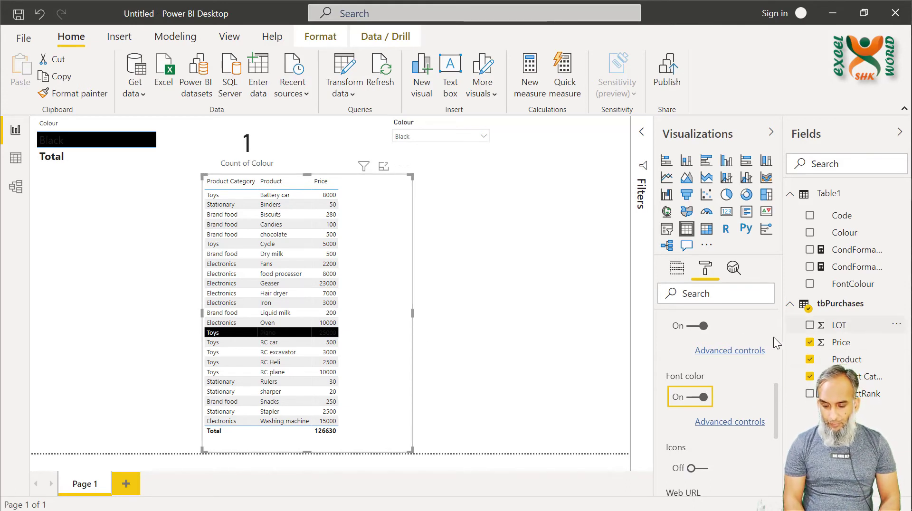
# Turn on Product's font colour, formatted by field value based on the CondFormatFont measure
pyautogui.scroll(2, 746, 340)
pyautogui.click(708, 362)
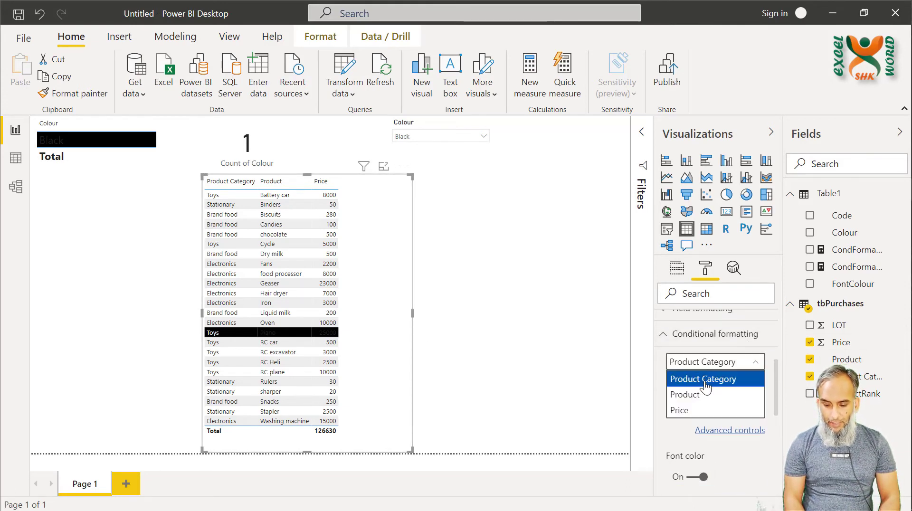
pyautogui.click(698, 395)
pyautogui.click(705, 477)
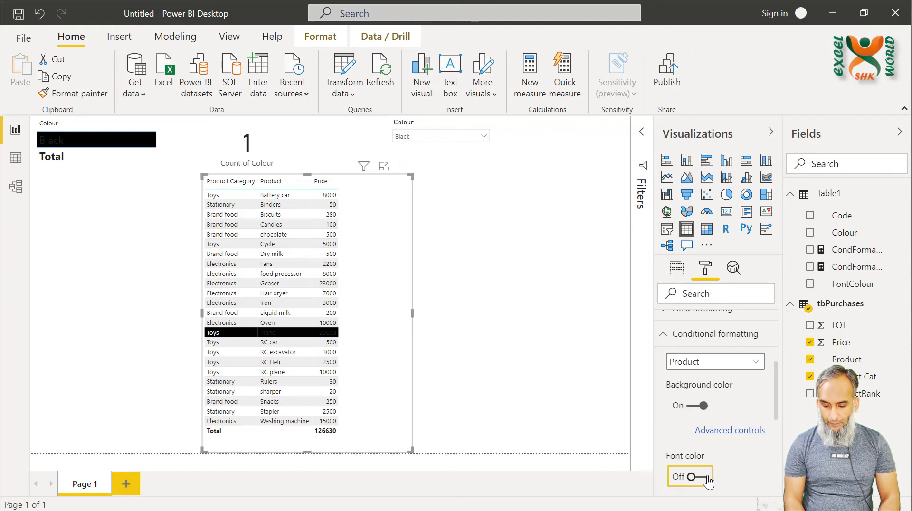
pyautogui.click(706, 477)
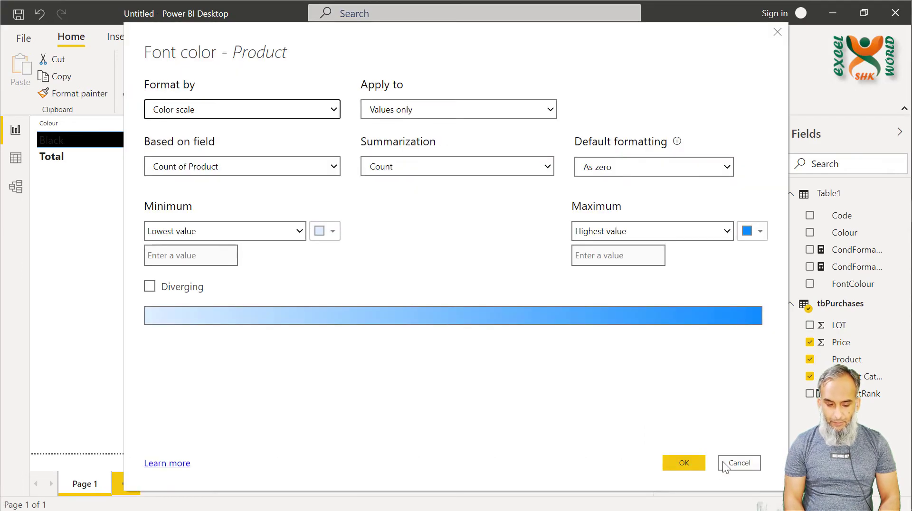
pyautogui.click(213, 119)
pyautogui.click(209, 149)
pyautogui.click(210, 169)
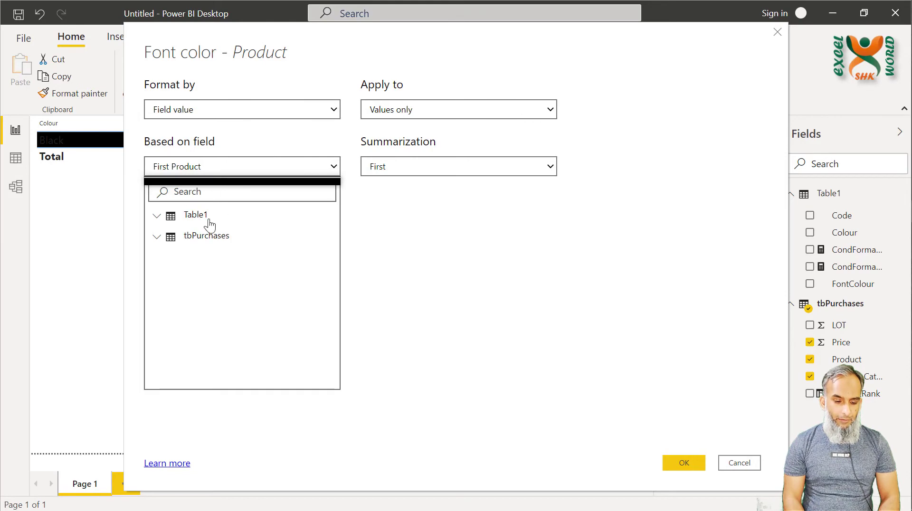
pyautogui.click(192, 223)
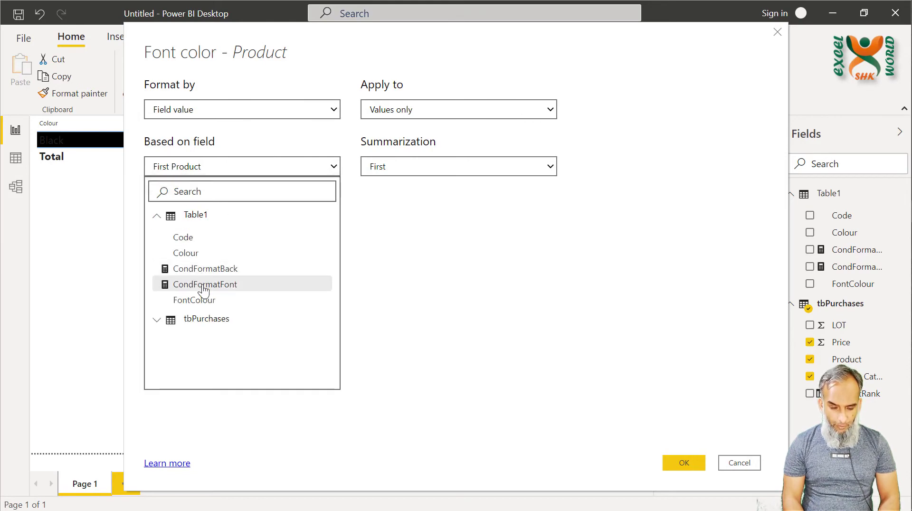
pyautogui.click(204, 284)
pyautogui.click(679, 464)
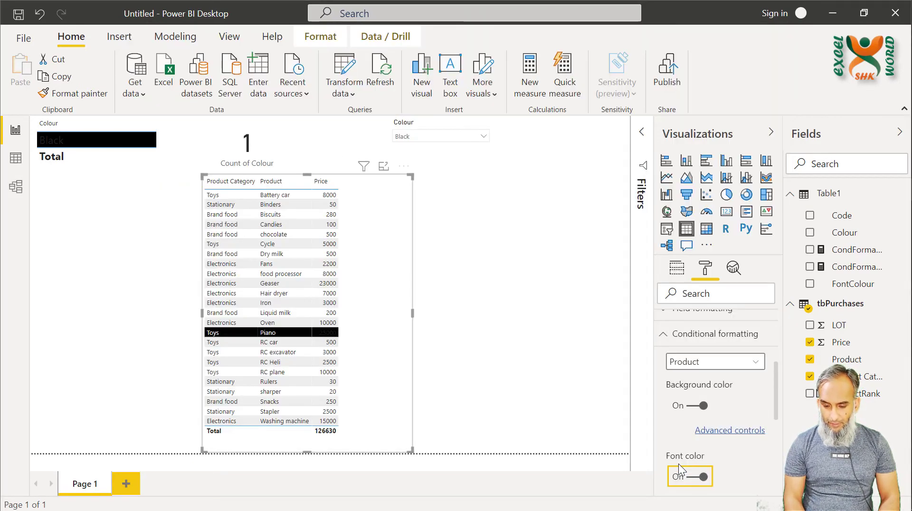
# Pick the Price column for conditional formatting, then select the colour list table
pyautogui.click(732, 363)
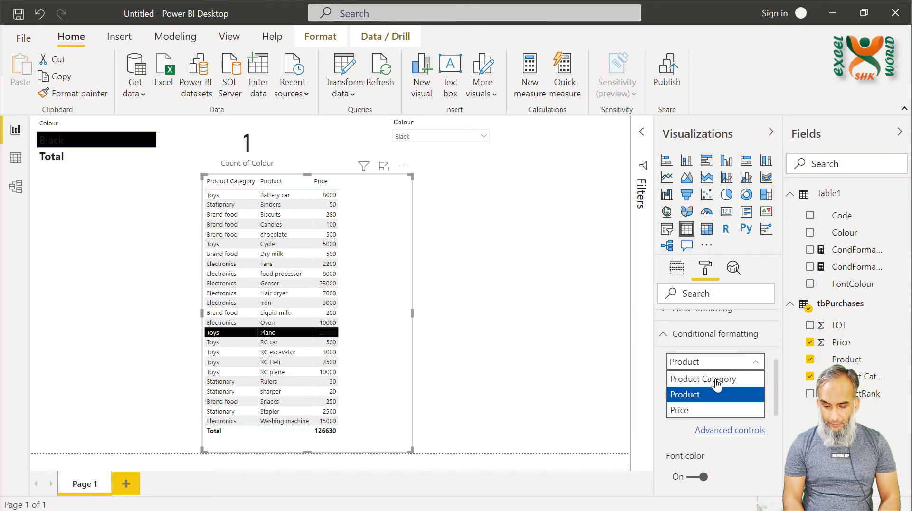
pyautogui.click(690, 411)
pyautogui.click(181, 278)
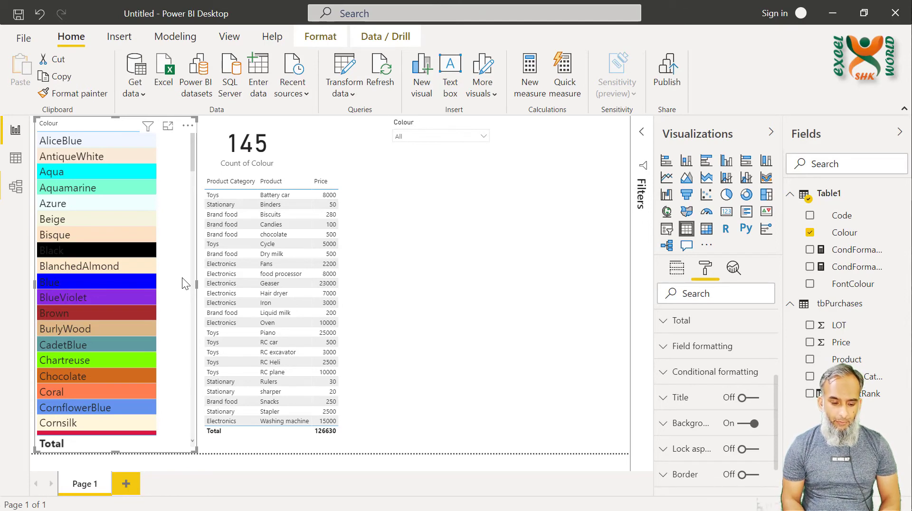
# Make the colour list's font colour follow the FontColour field value
pyautogui.click(701, 379)
pyautogui.scroll(-2, 715, 352)
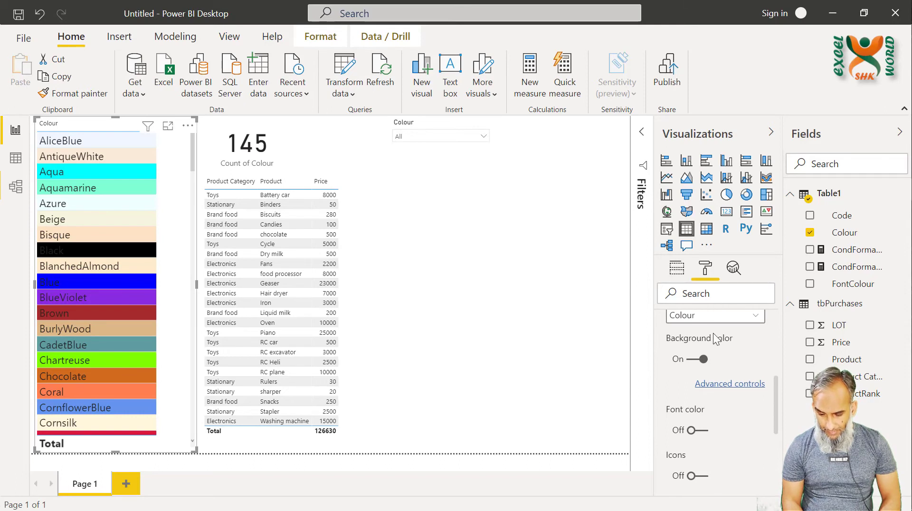
pyautogui.click(698, 430)
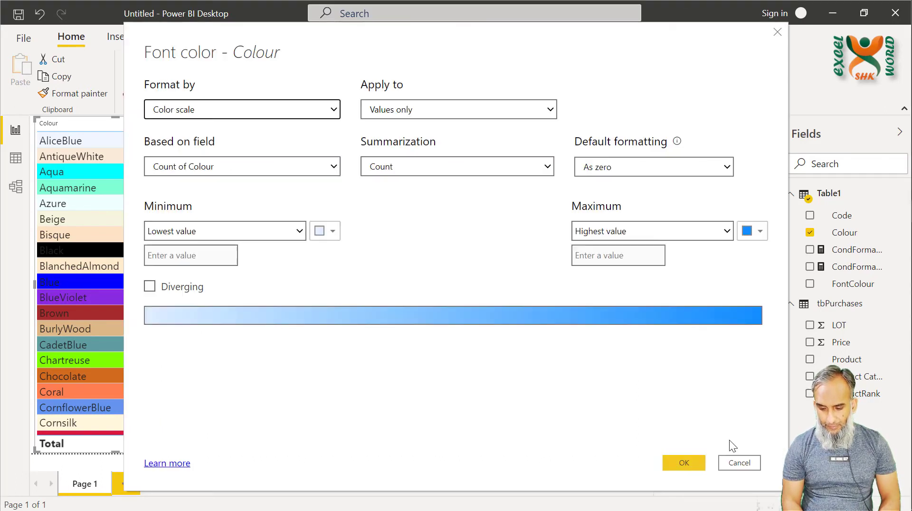
pyautogui.click(285, 109)
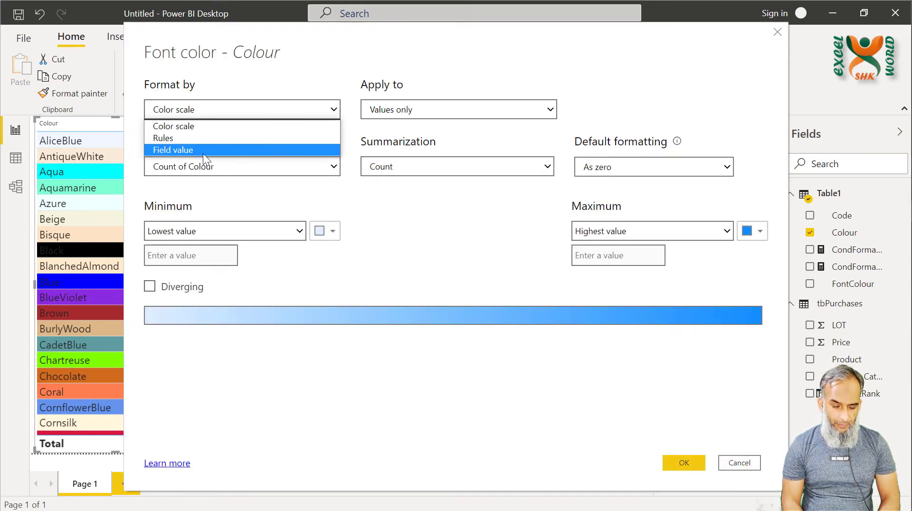
pyautogui.click(202, 154)
pyautogui.click(199, 166)
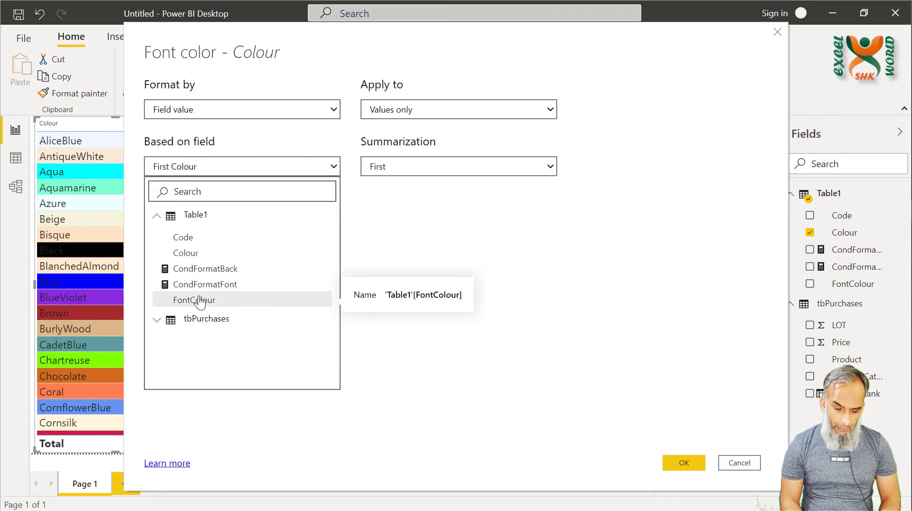
pyautogui.click(190, 300)
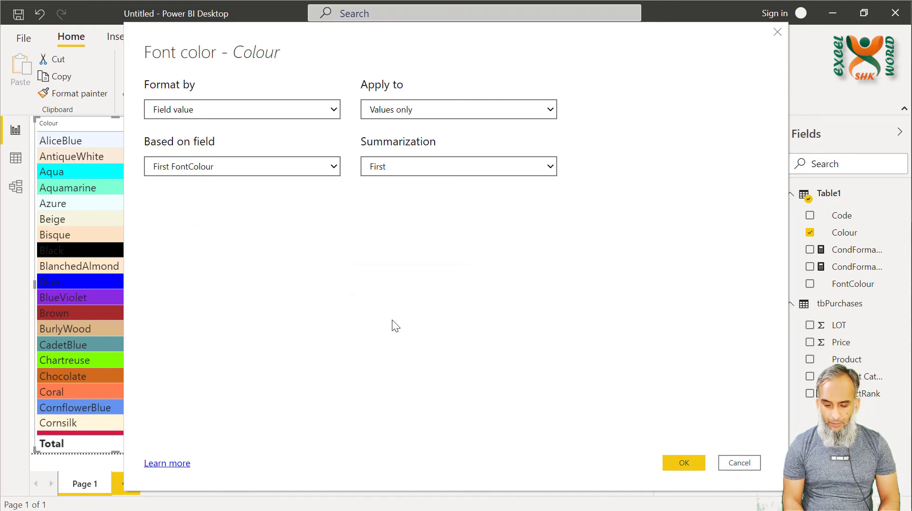
pyautogui.click(681, 463)
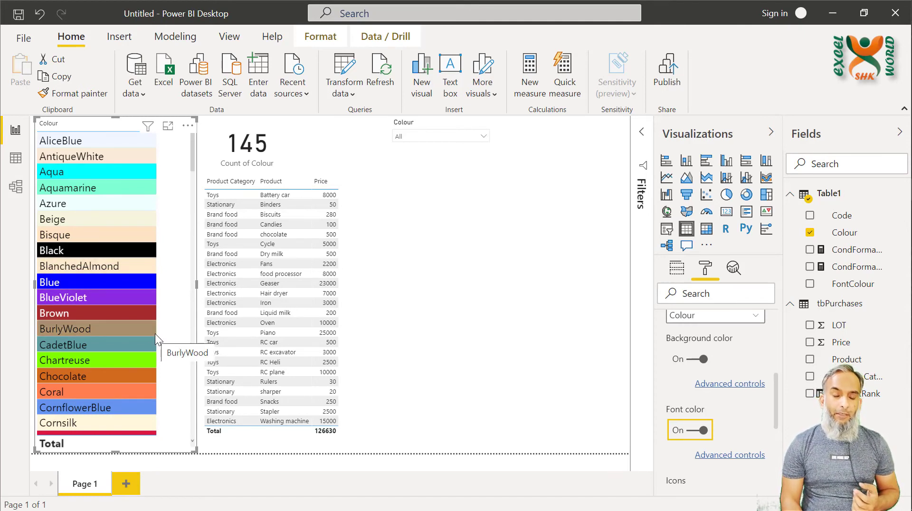
# Scroll through the formatting pane and minimise Power BI Desktop
pyautogui.scroll(-5, 155, 333)
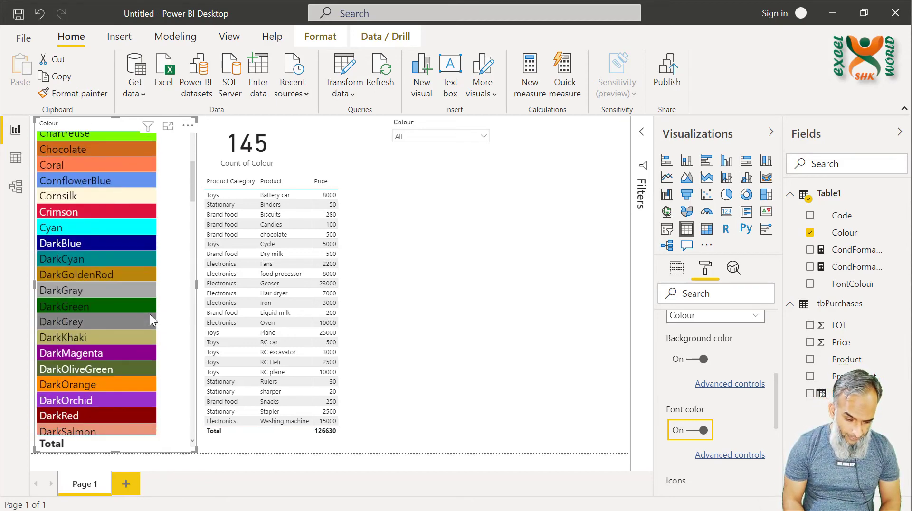
pyautogui.scroll(-3, 150, 314)
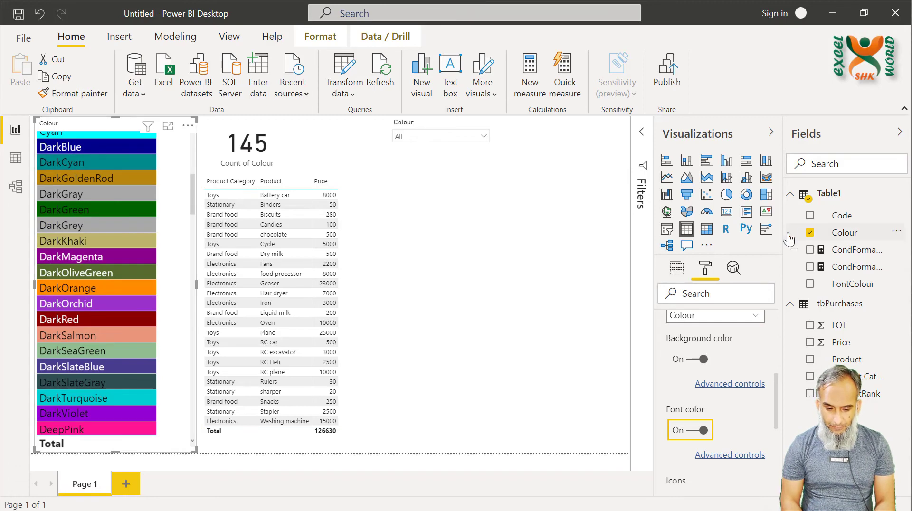
pyautogui.click(833, 13)
# In the List of colours workbook, find the DarkGreen row
pyautogui.click(870, 213)
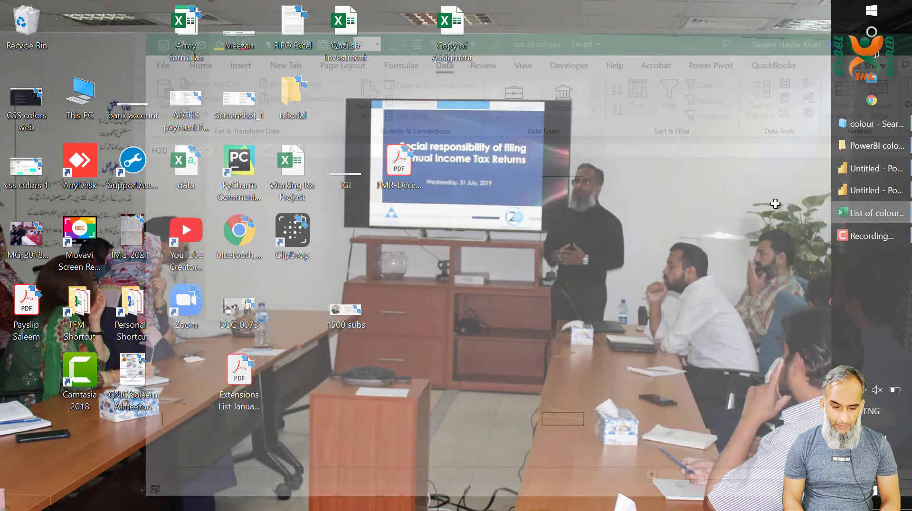
pyautogui.scroll(-1, 109, 335)
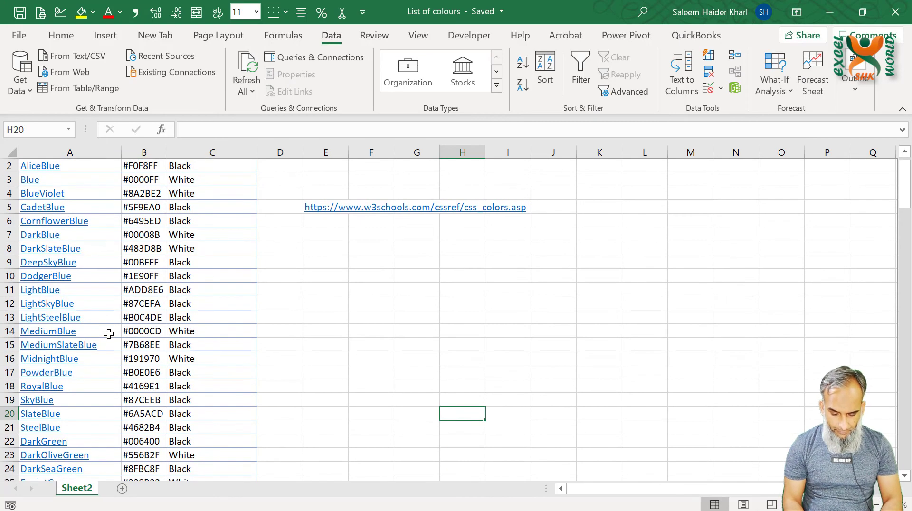
pyautogui.hotkey('ctrl', 'f')
pyautogui.write('darkgreen')
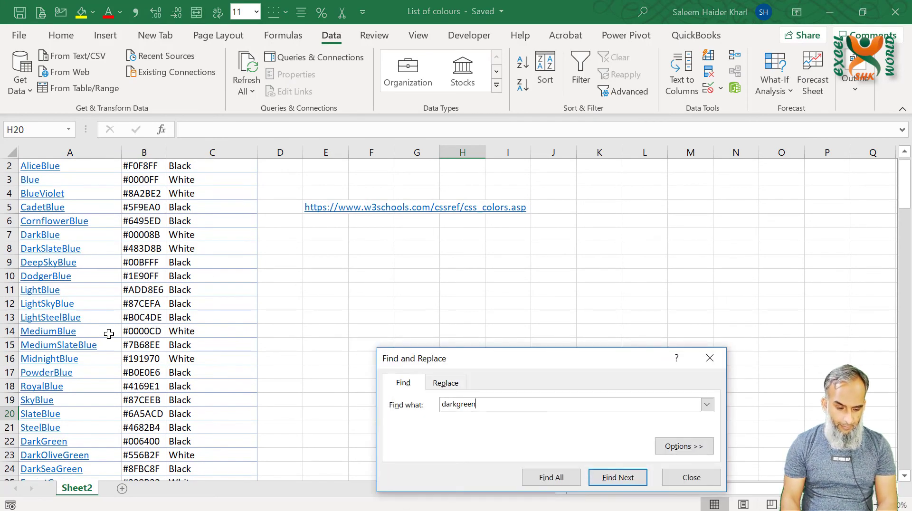
pyautogui.press('Return')
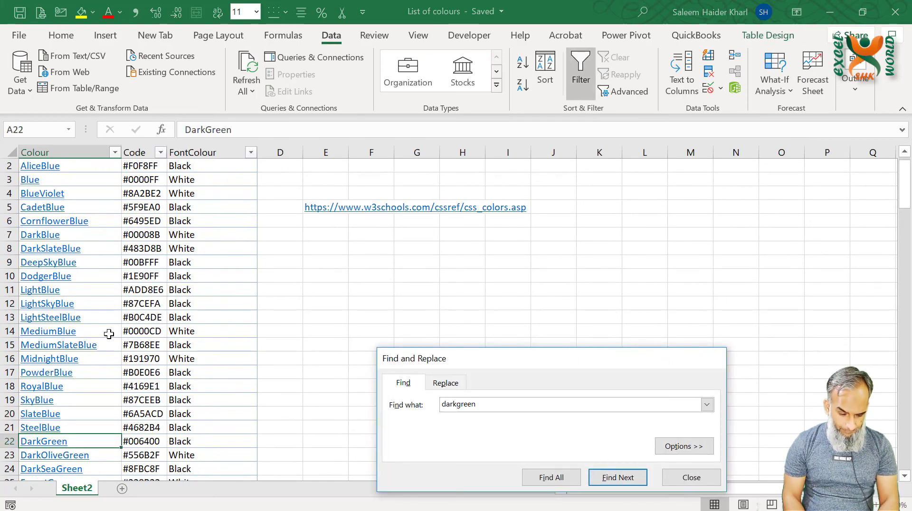
pyautogui.press('Escape')
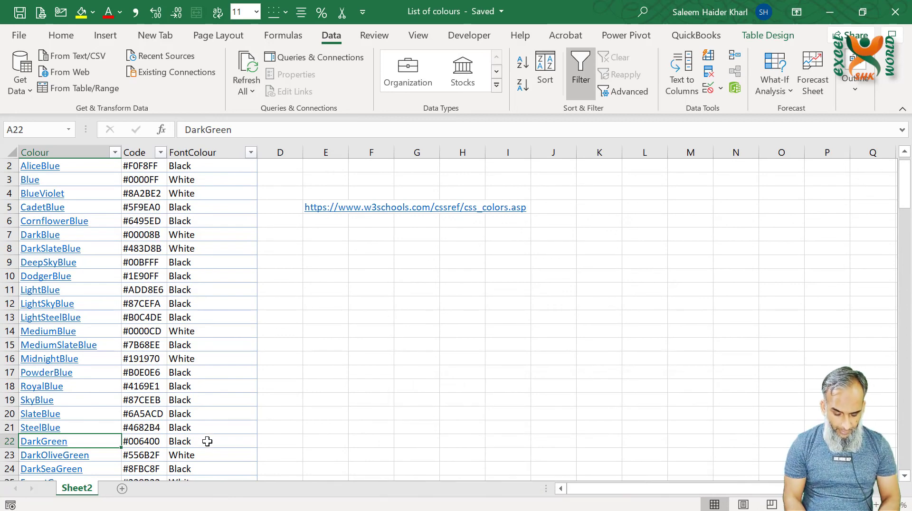
# Change DarkGreen's FontColour to White, save the workbook, and return to Power BI
pyautogui.press('Right')
pyautogui.press('Right')
pyautogui.write('White')
pyautogui.press('Return')
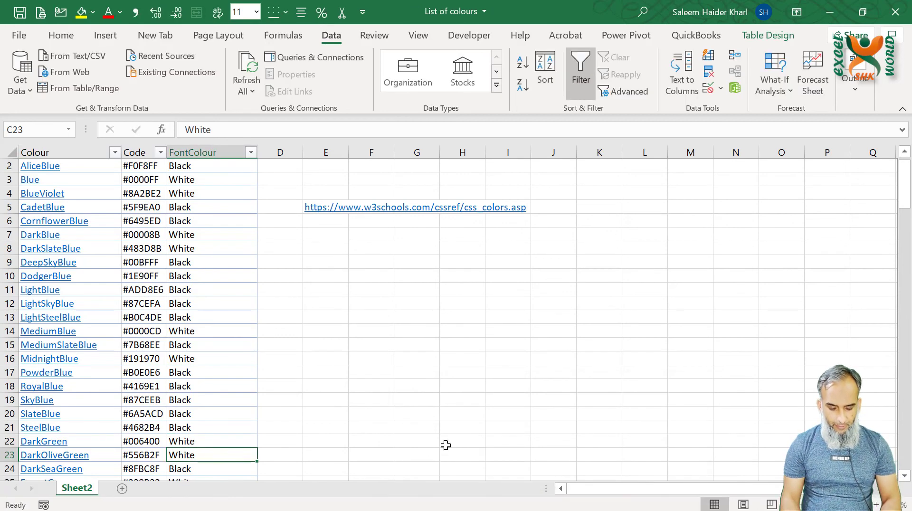
pyautogui.hotkey('ctrl', 's')
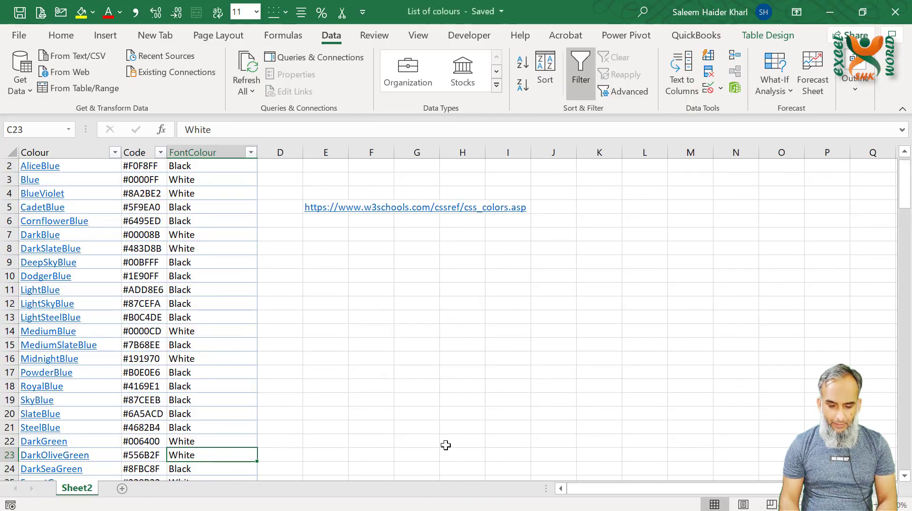
pyautogui.hotkey('alt', 'Tab')
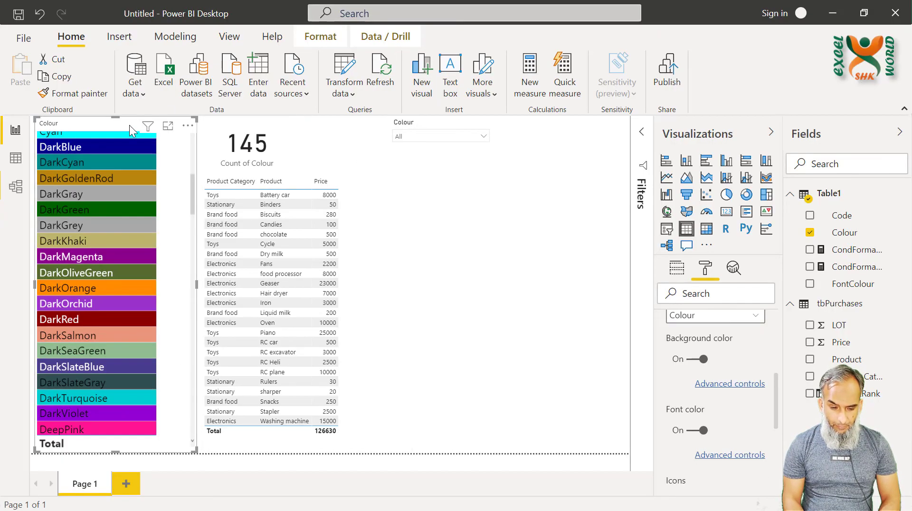
# Refresh the data from the updated workbook and deselect the colour table visual
pyautogui.click(385, 74)
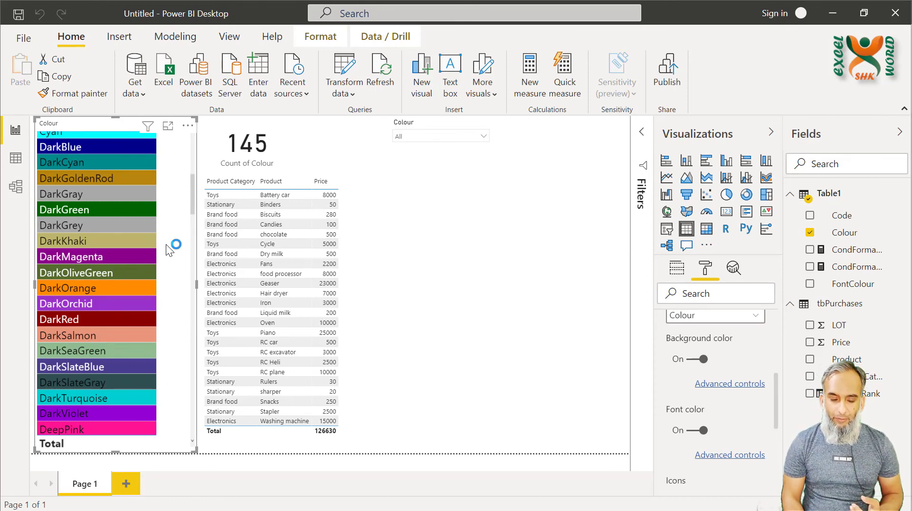
pyautogui.click(484, 307)
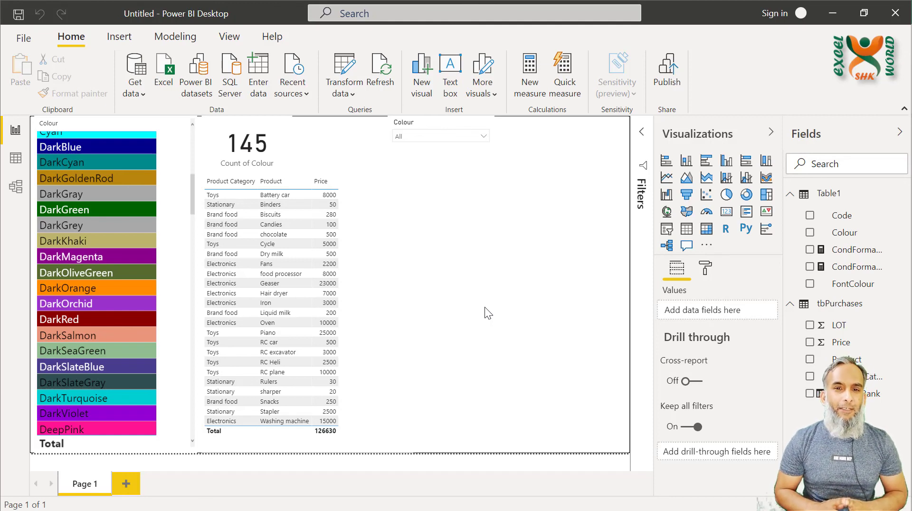
# Select Bisque, CadetBlue, Cyan and DarkGrey in the Colour slicer dropdown
pyautogui.click(441, 135)
pyautogui.click(413, 201)
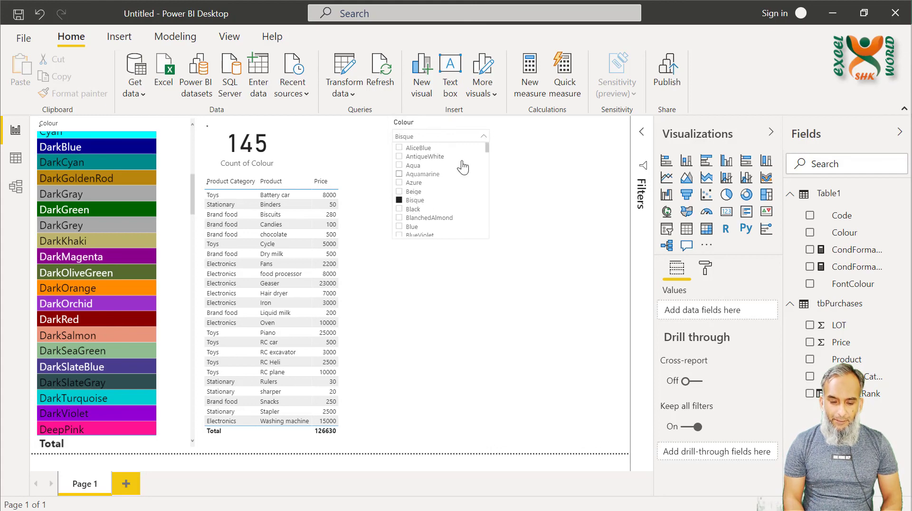
pyautogui.scroll(-1, 431, 214)
pyautogui.scroll(-1, 430, 215)
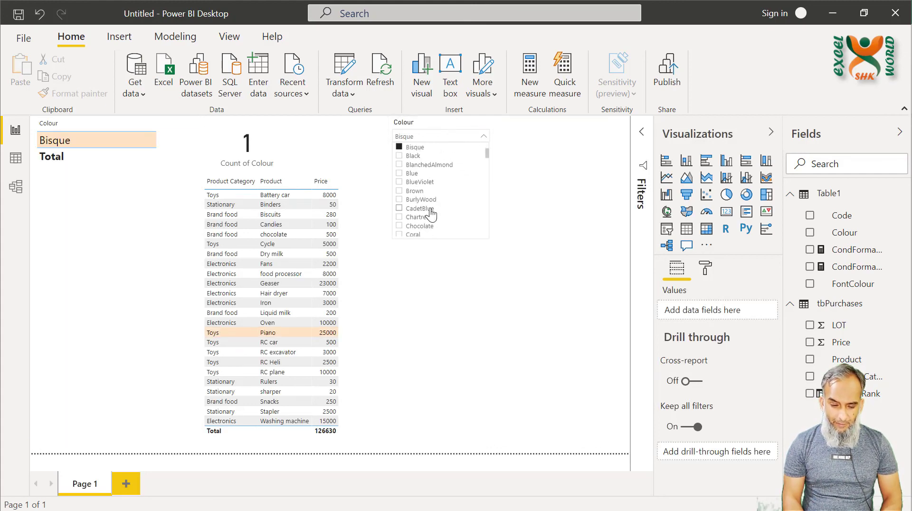
pyautogui.click(431, 215)
pyautogui.scroll(-3, 431, 215)
pyautogui.click(430, 214)
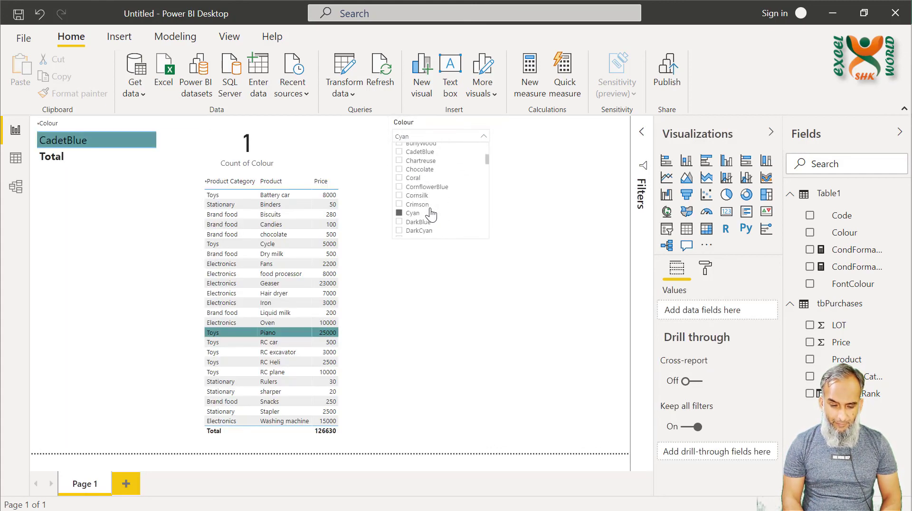
pyautogui.scroll(-3, 431, 213)
pyautogui.click(431, 214)
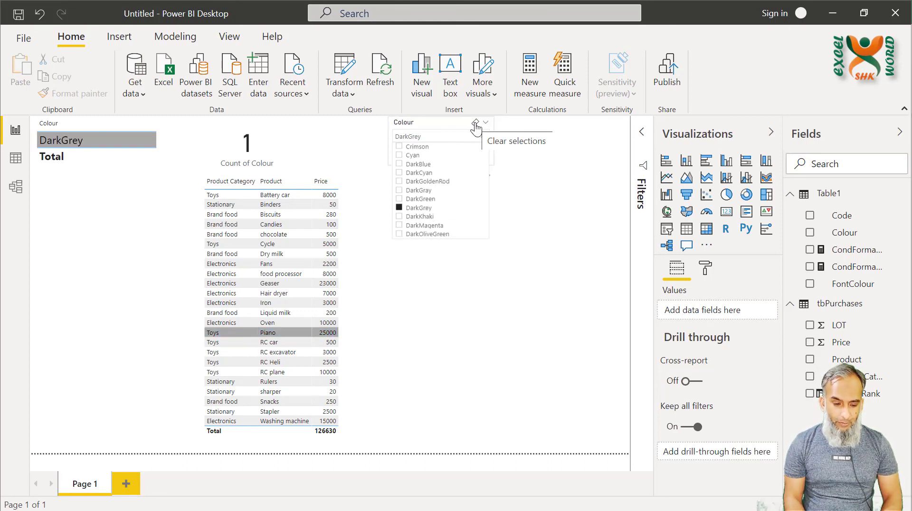
# Clear the Colour slicer, then cross-filter the report to DarkRed from the colour list
pyautogui.click(476, 125)
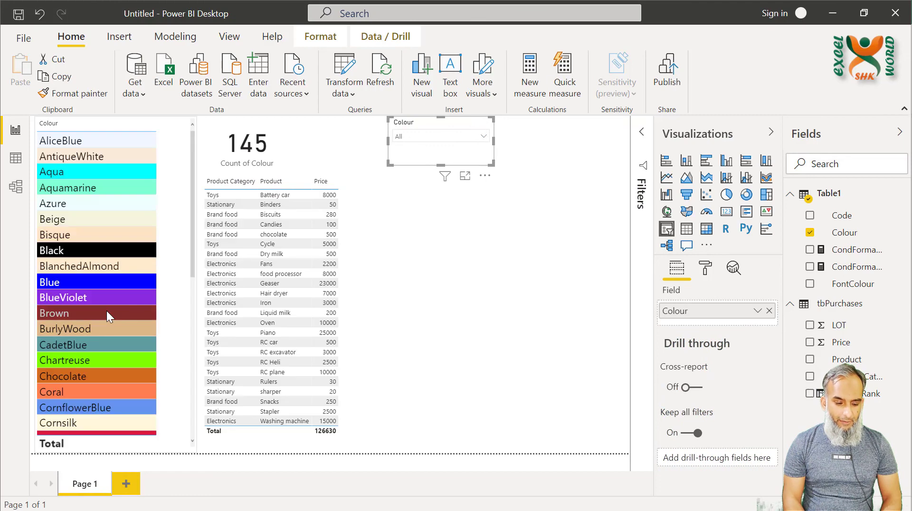
pyautogui.scroll(-8, 107, 312)
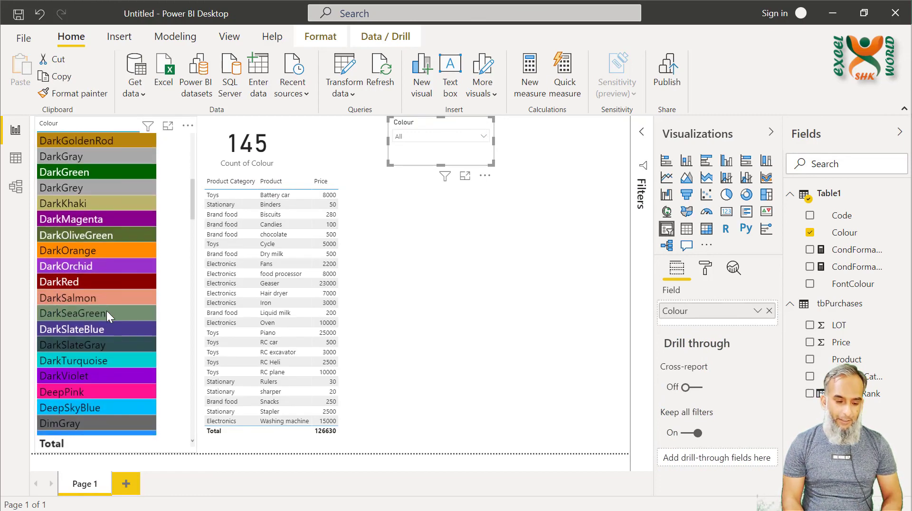
pyautogui.scroll(-1, 106, 311)
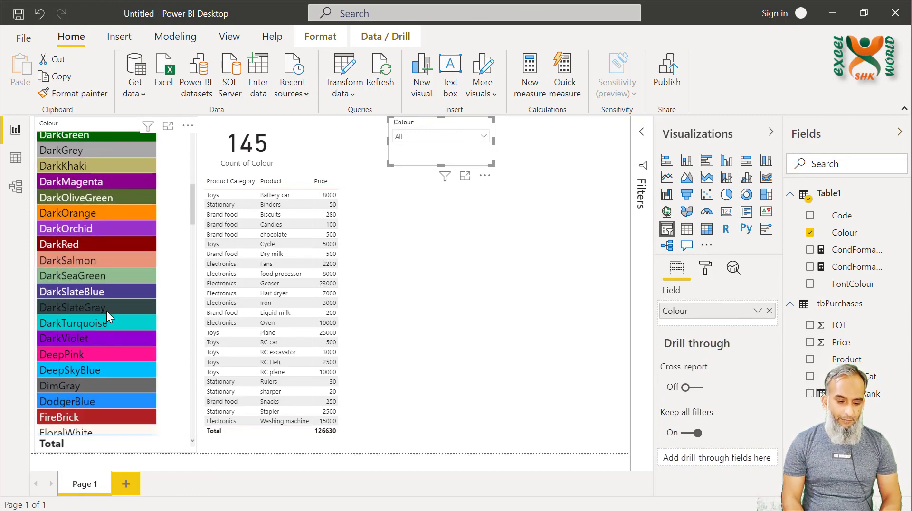
pyautogui.click(73, 244)
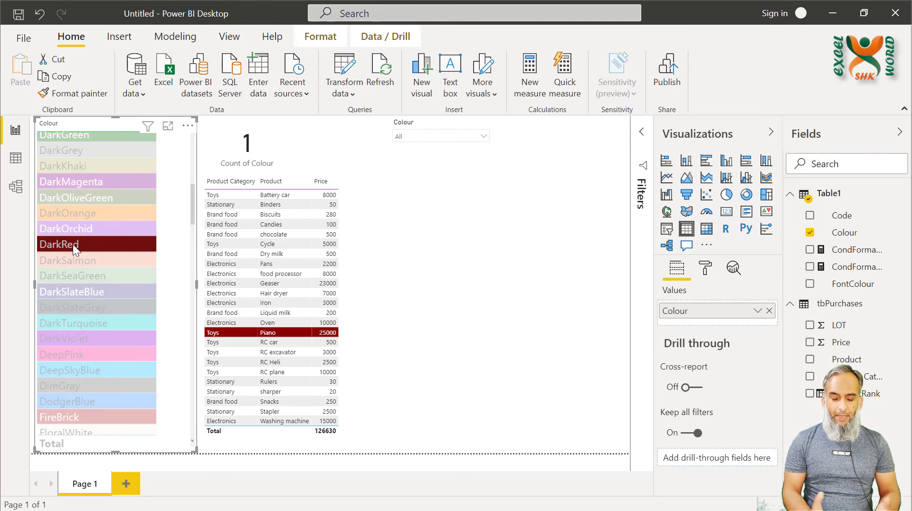